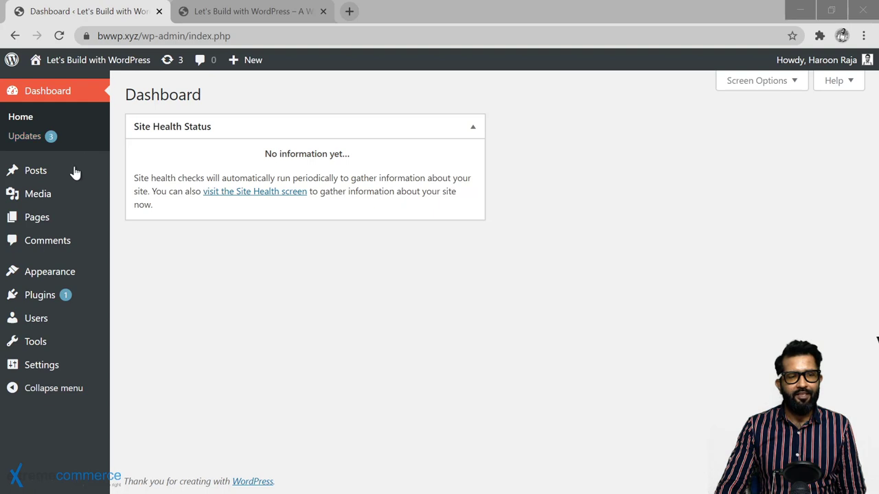
# Open the "Hello world!" post for editing from the list of all posts
pyautogui.moveTo(53, 175)
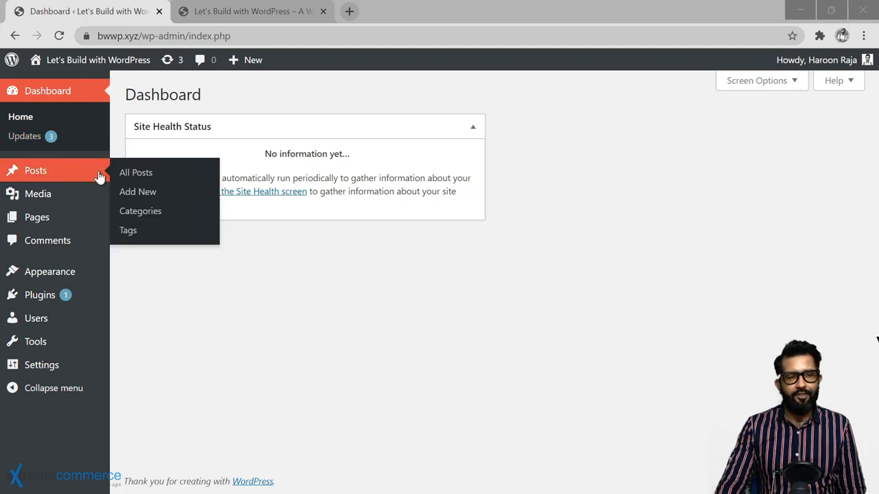
pyautogui.click(134, 180)
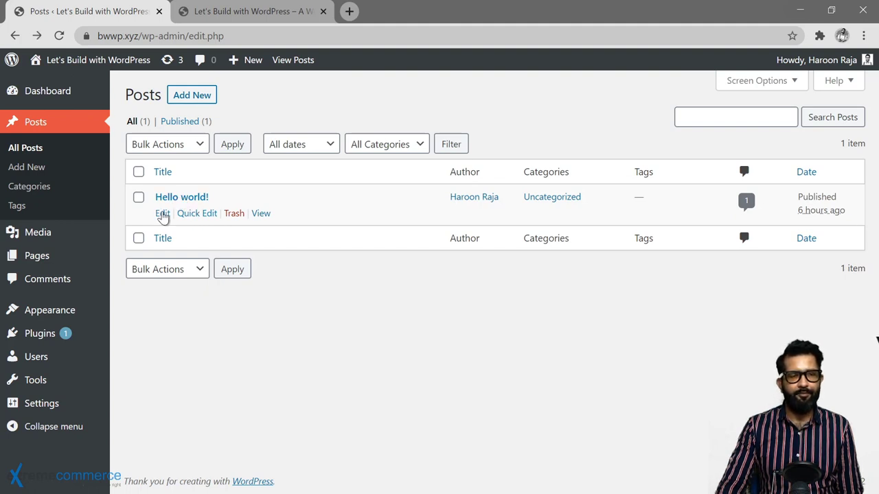
pyautogui.click(163, 215)
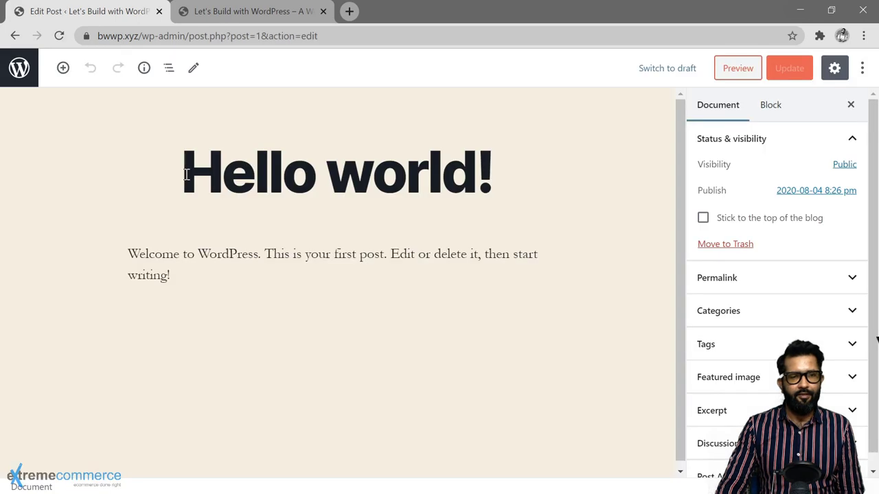
# Look over the post's title, body paragraph and document settings, expanding the Featured image section
pyautogui.click(315, 178)
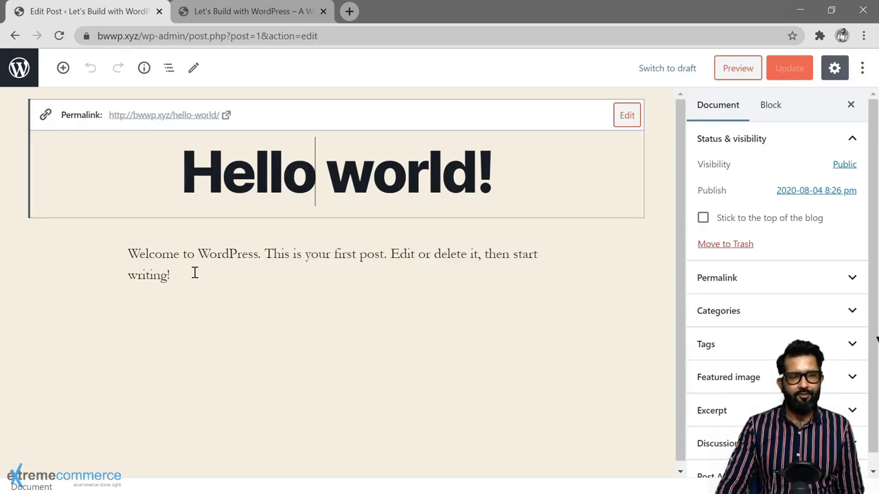
pyautogui.click(195, 273)
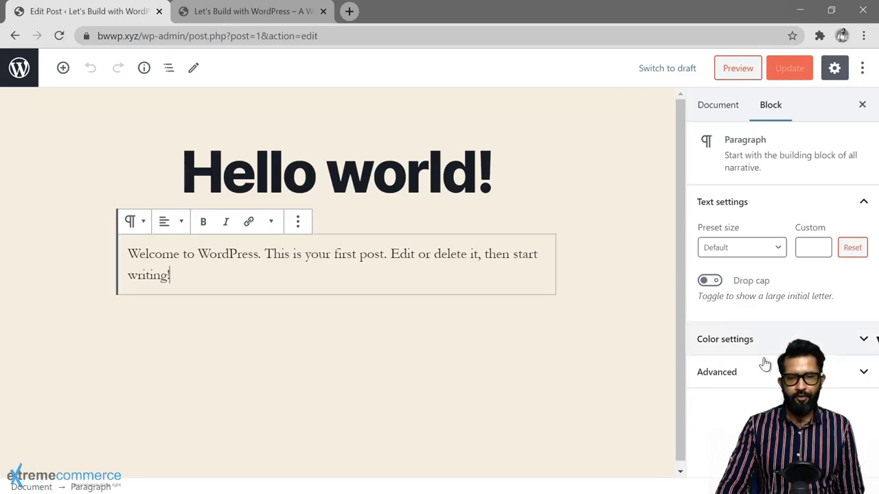
pyautogui.click(719, 105)
pyautogui.scroll(-1, 875, 339)
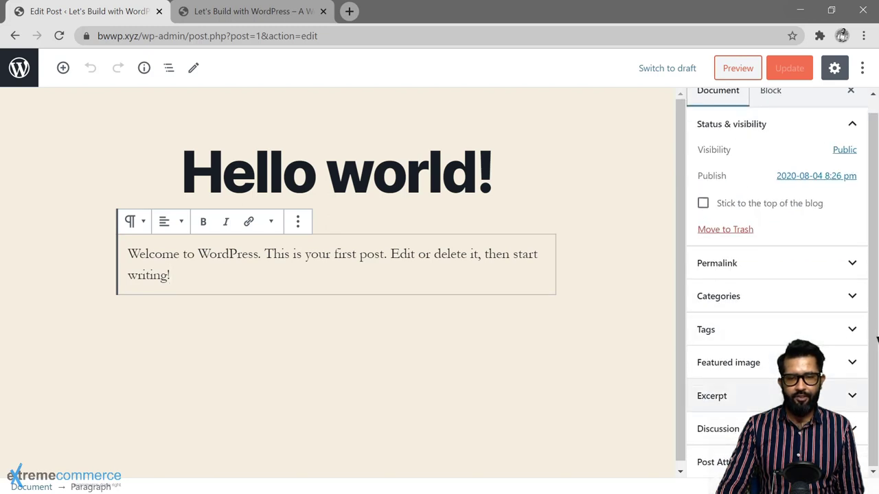
pyautogui.click(729, 362)
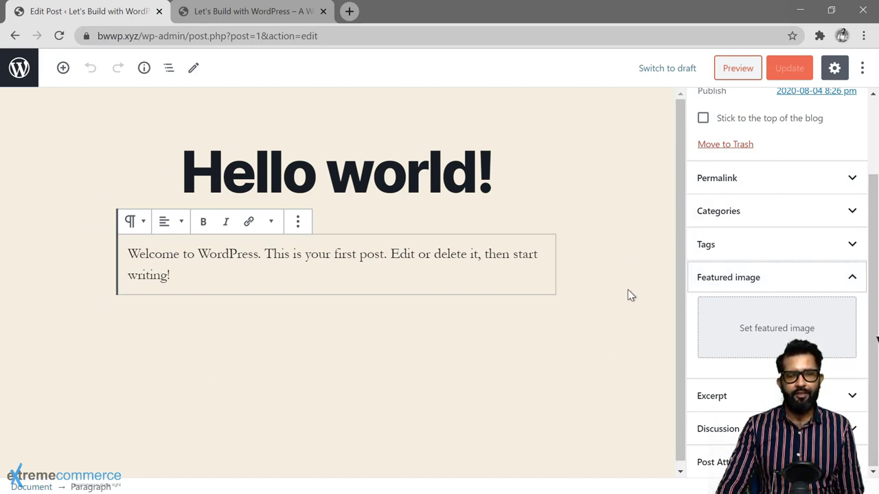
# Replace the post's paragraph with "Welcome to the Build with WordPress by Extreme Commerce course website."
pyautogui.click(215, 276)
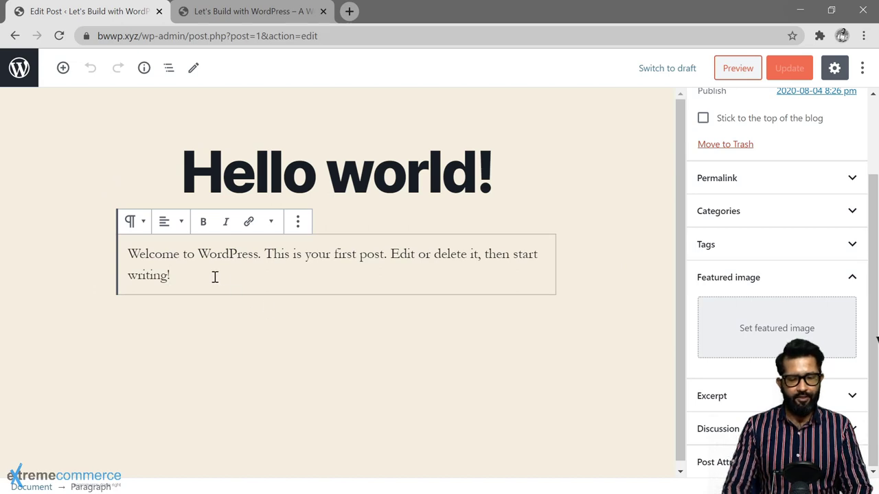
pyautogui.hotkey('shift', 'Up')
pyautogui.hotkey('shift', 'Left')
pyautogui.hotkey('shift', 'Left')
pyautogui.hotkey('shift', 'Left')
pyautogui.hotkey('shift', 'Left')
pyautogui.hotkey('shift', 'Left')
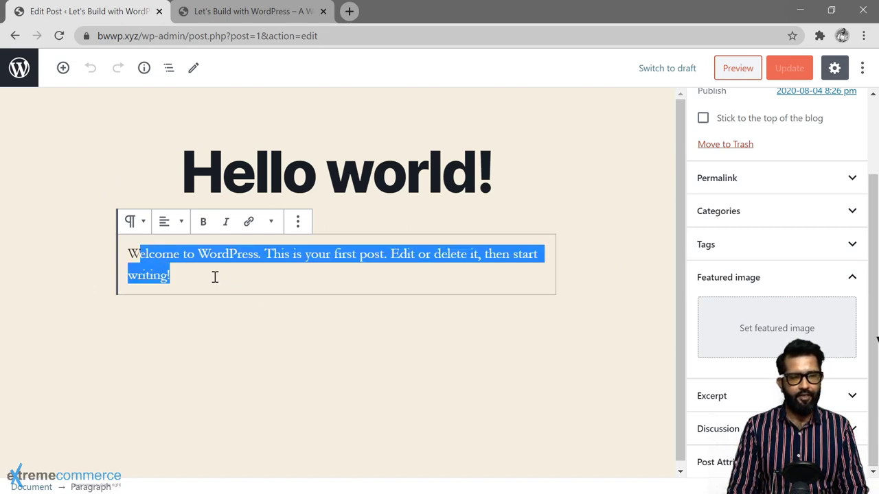
pyautogui.hotkey('shift', 'Left')
pyautogui.write('W')
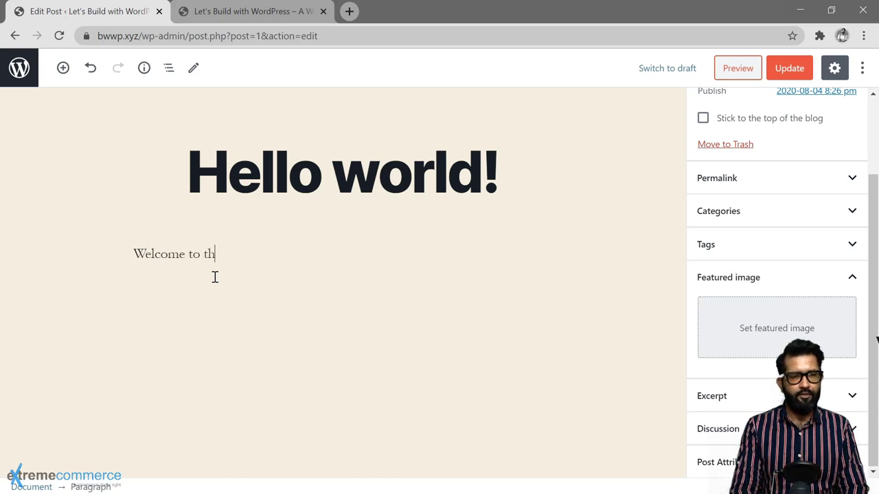
pyautogui.write('elcome to the Build')
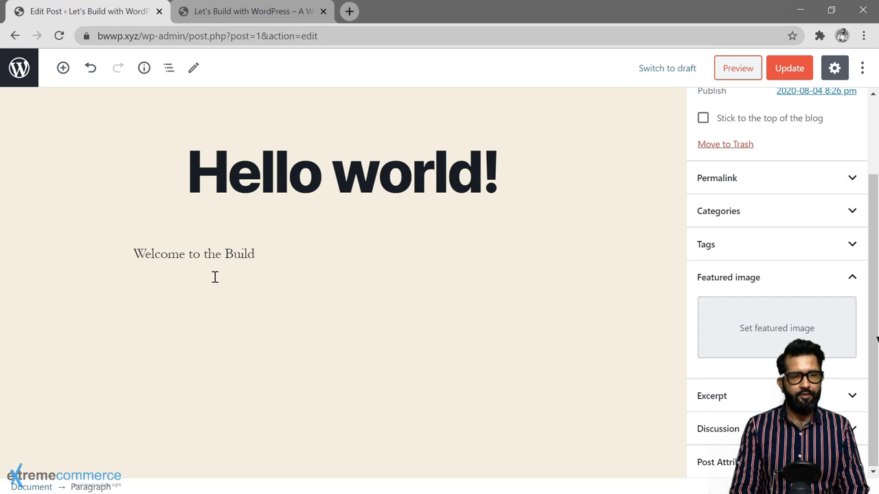
pyautogui.write(' with WordPre')
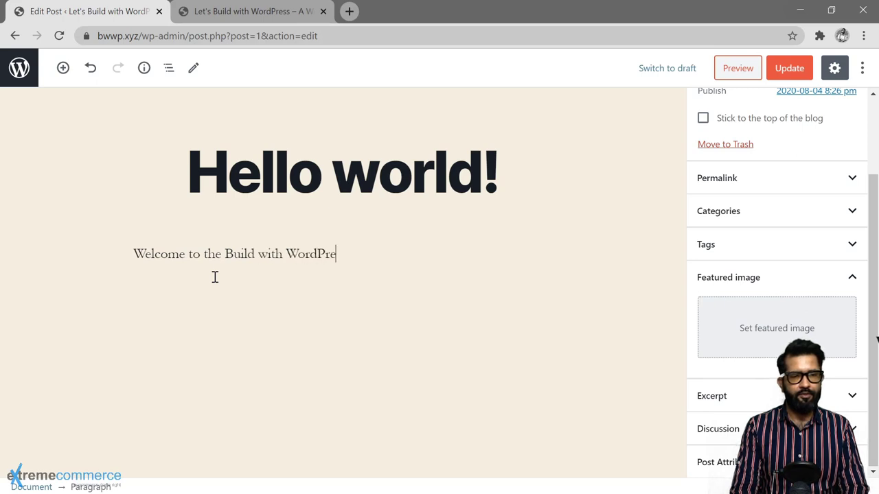
pyautogui.write('ss by')
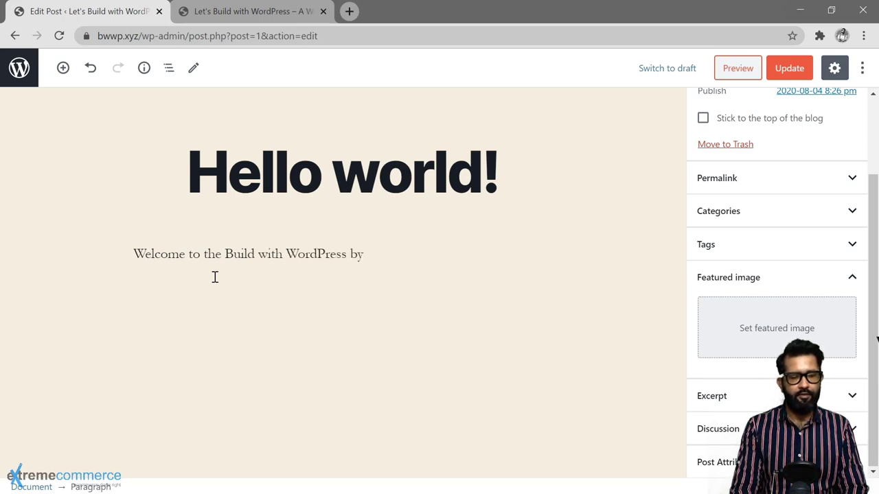
pyautogui.write(' Exctr')
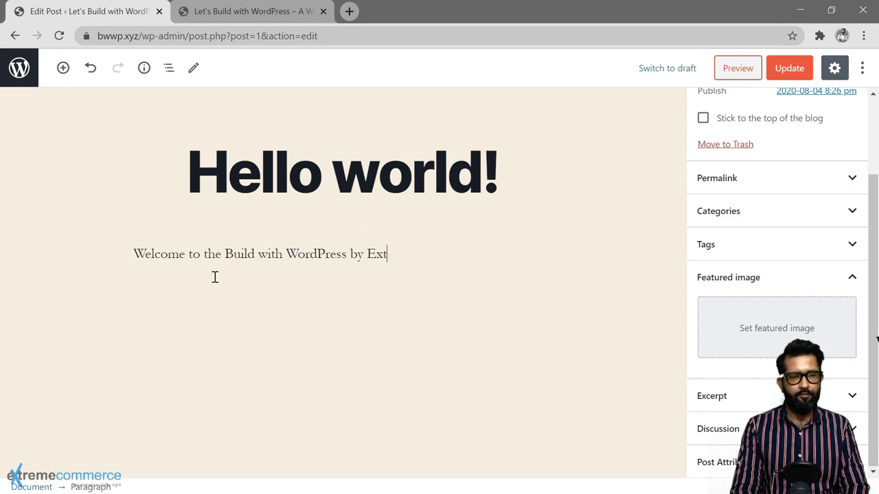
pyautogui.write('me Commerce')
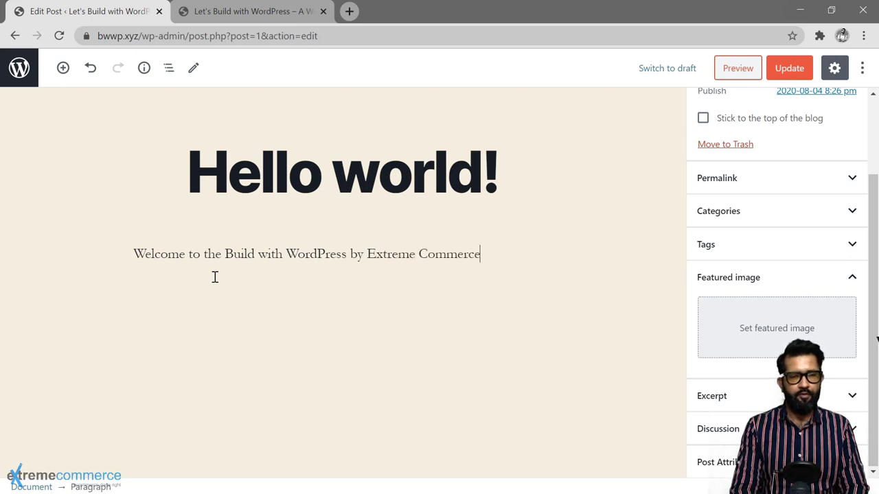
pyautogui.write(' course website.')
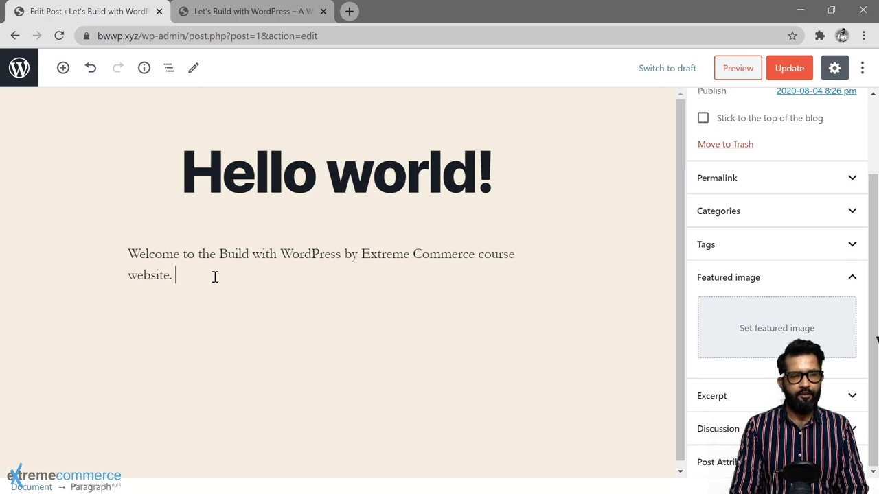
# Append "We are excited to have you here, and would love to hear your feedback about the course." to the paragraph and update the post
pyautogui.write(' We are exc')
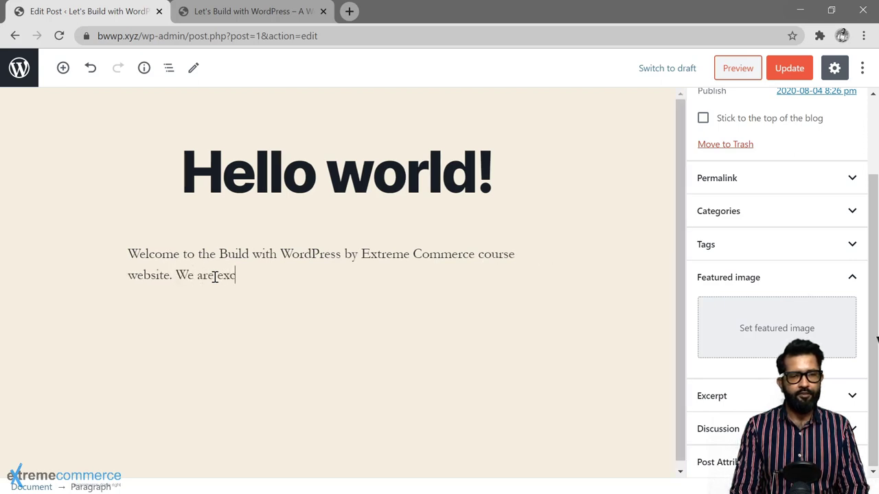
pyautogui.write('ited to have y')
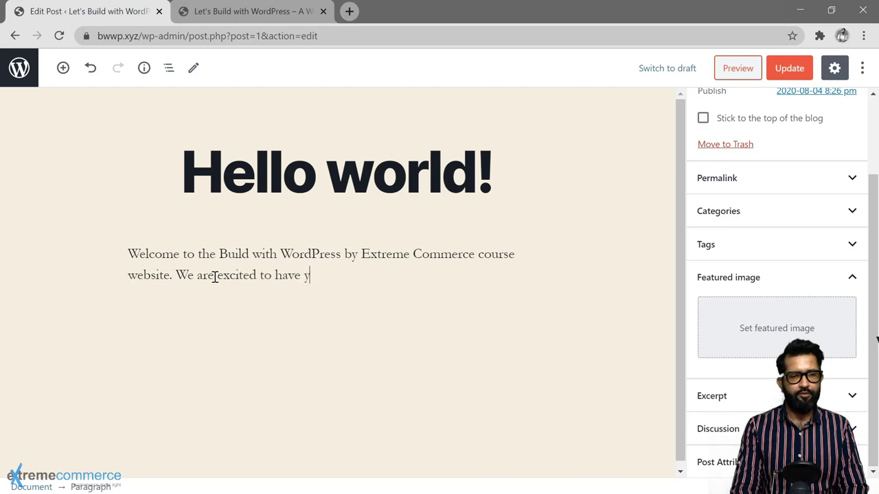
pyautogui.write('ou here, and would love ')
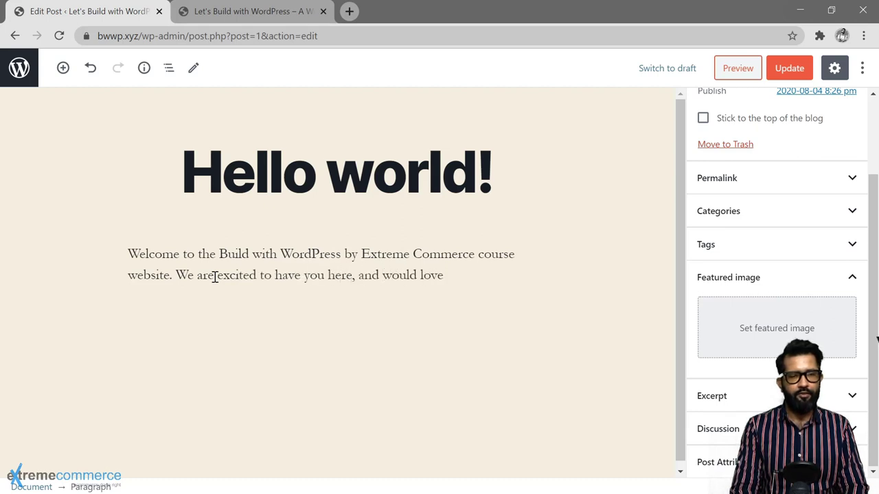
pyautogui.write('to hear your f')
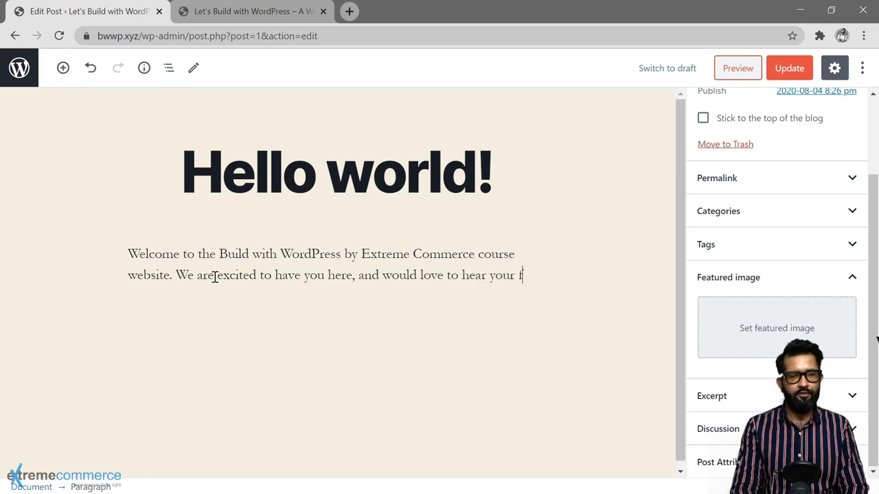
pyautogui.write('eedback abou')
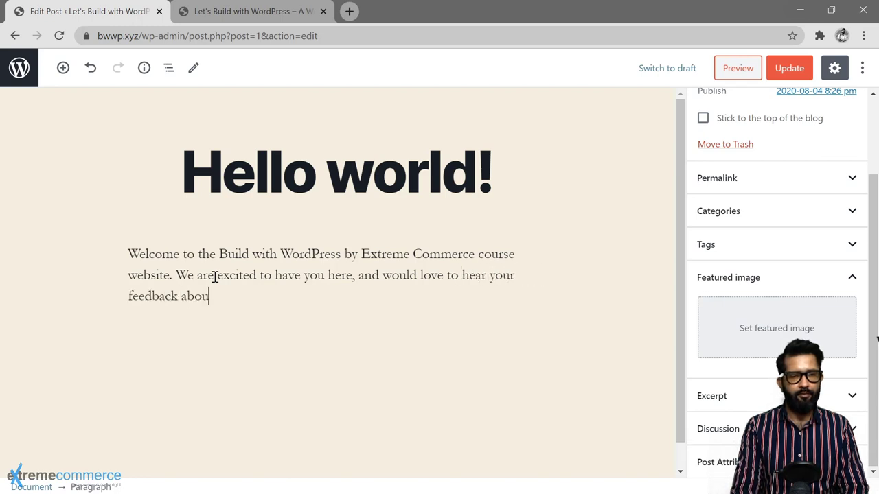
pyautogui.write('t the course.')
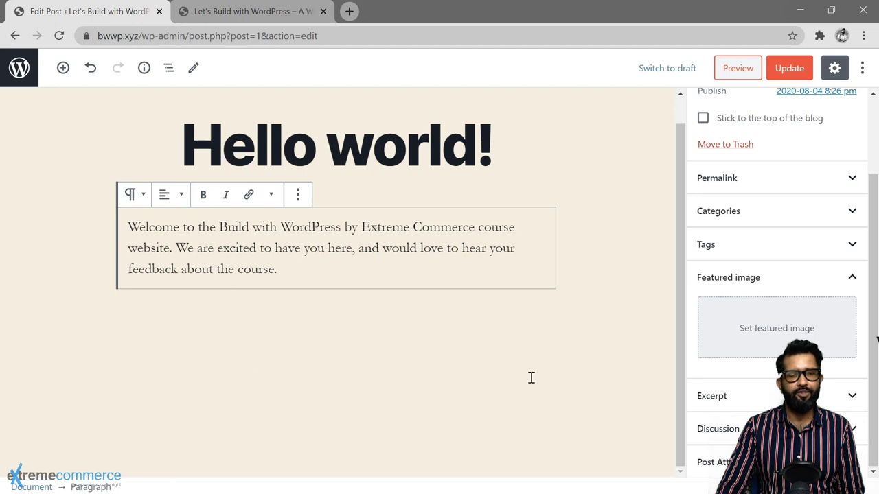
pyautogui.click(790, 68)
# Reload the live site's front page and examine the Sample Page content and the Recent Posts section
pyautogui.click(255, 12)
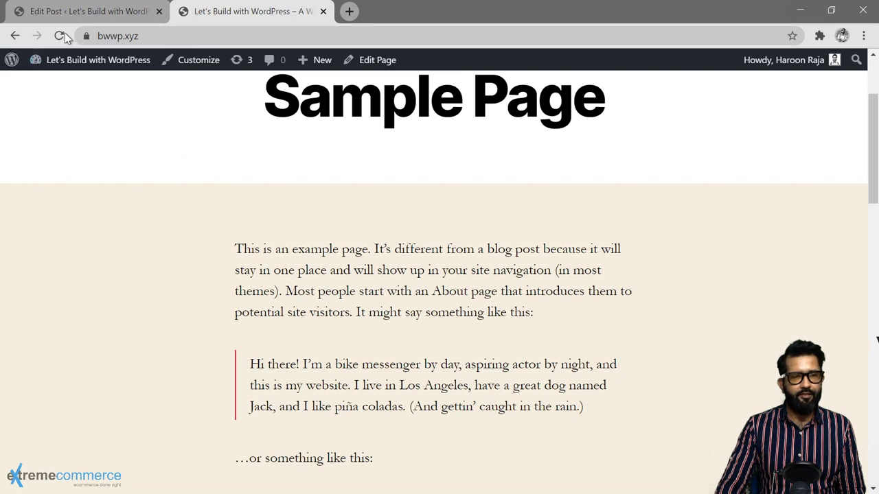
pyautogui.click(60, 36)
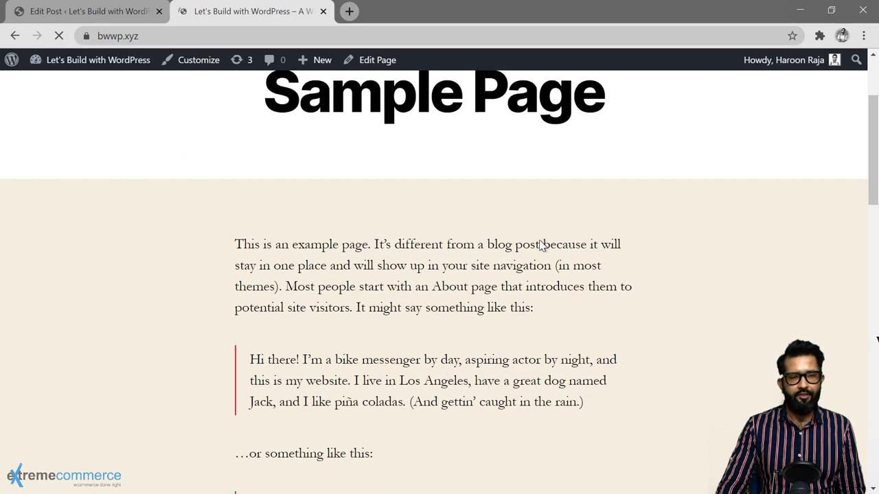
pyautogui.scroll(-2, 539, 246)
pyautogui.scroll(2, 539, 246)
pyautogui.scroll(2, 539, 245)
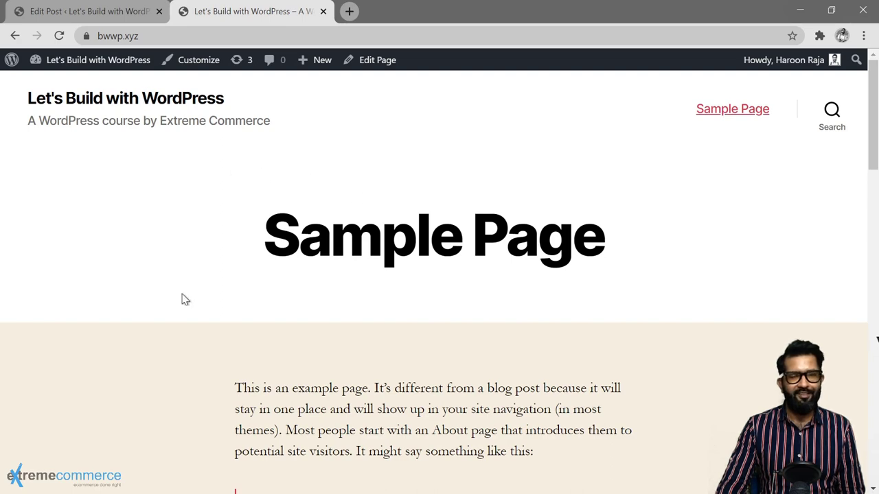
pyautogui.scroll(-6, 181, 298)
pyautogui.scroll(-12, 181, 298)
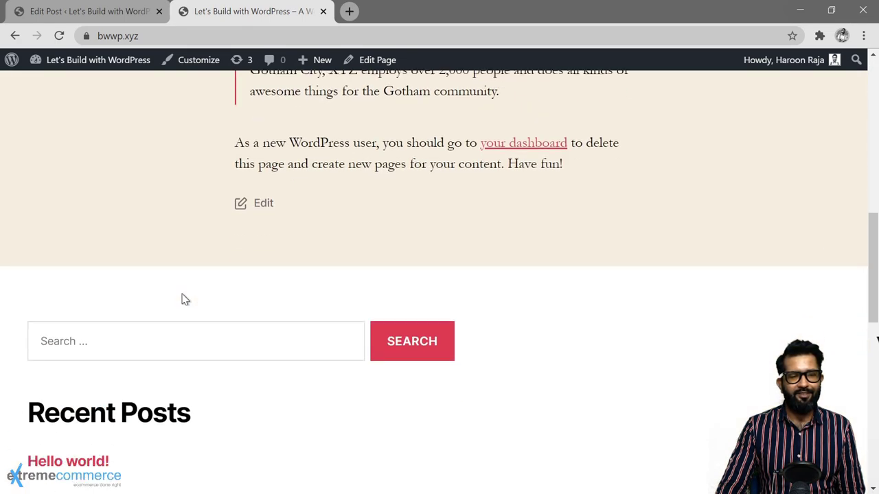
pyautogui.scroll(18, 193, 314)
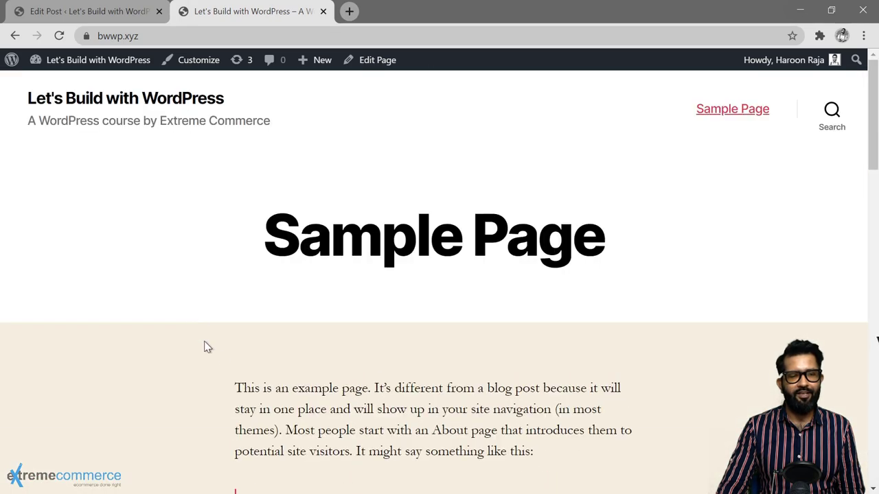
pyautogui.scroll(-4, 99, 367)
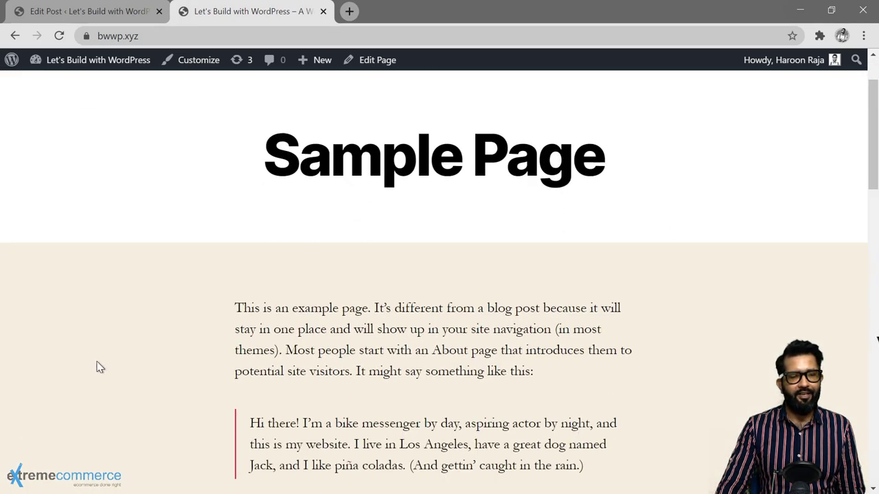
pyautogui.scroll(4, 100, 367)
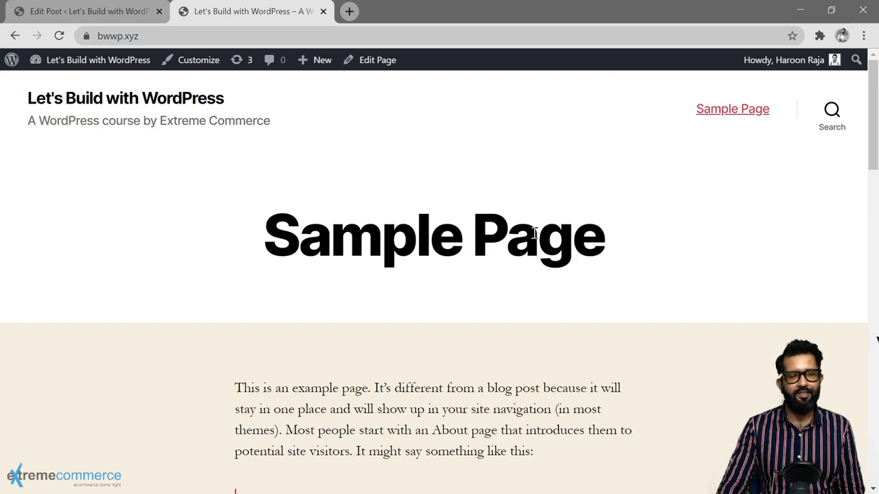
pyautogui.scroll(-10, 95, 310)
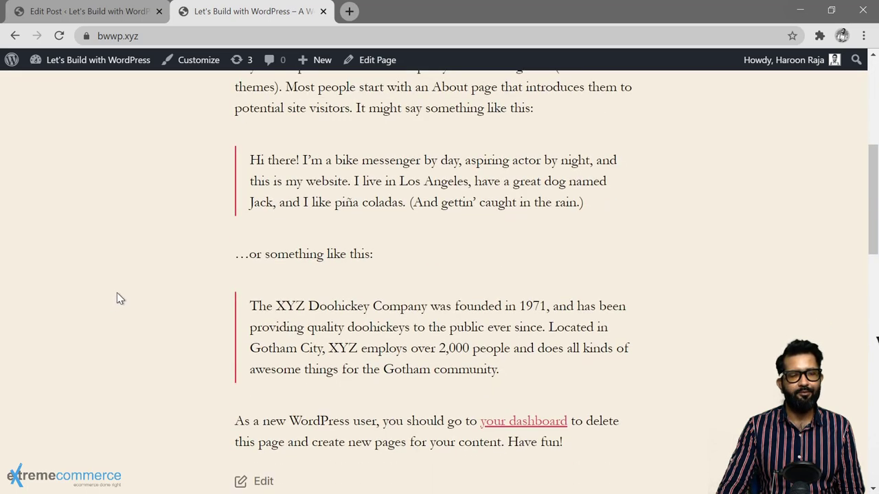
pyautogui.scroll(3, 117, 292)
# Return from the live site to the list of posts and start a blank new post to view its editor
pyautogui.hotkey('ctrl', 'pageup')
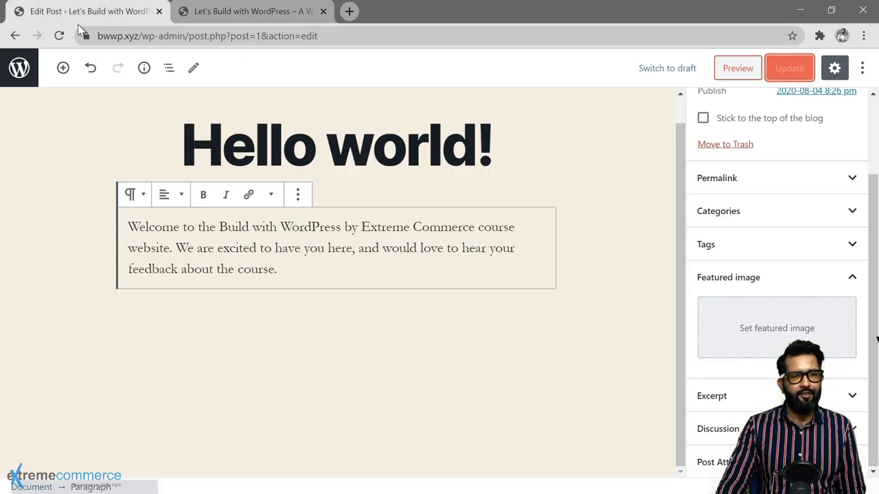
pyautogui.click(20, 73)
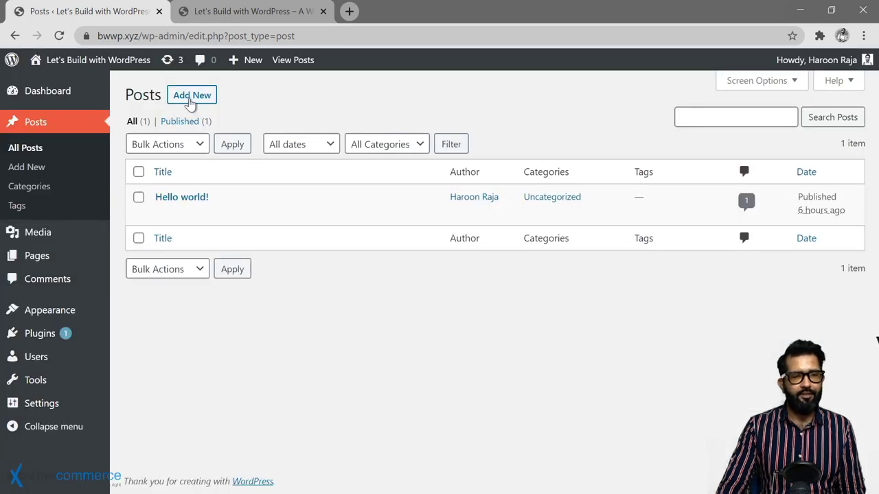
pyautogui.click(190, 100)
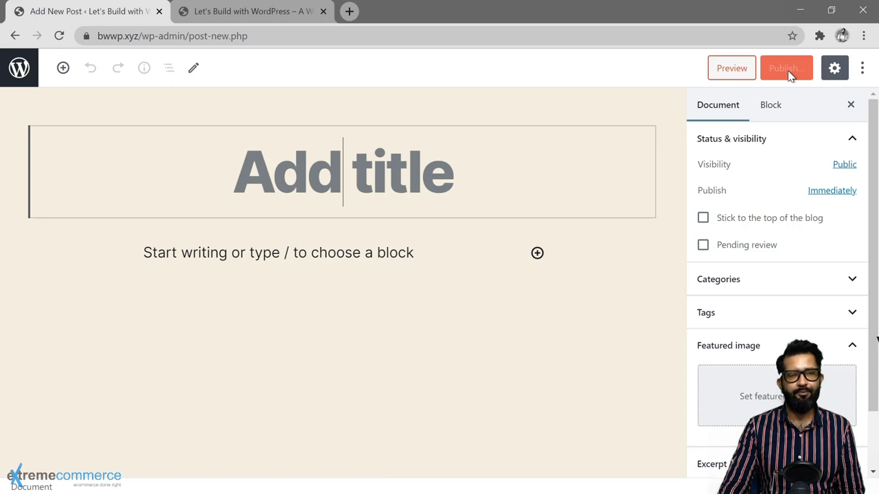
# Leave the blank post's editor and open the list of all pages
pyautogui.click(28, 81)
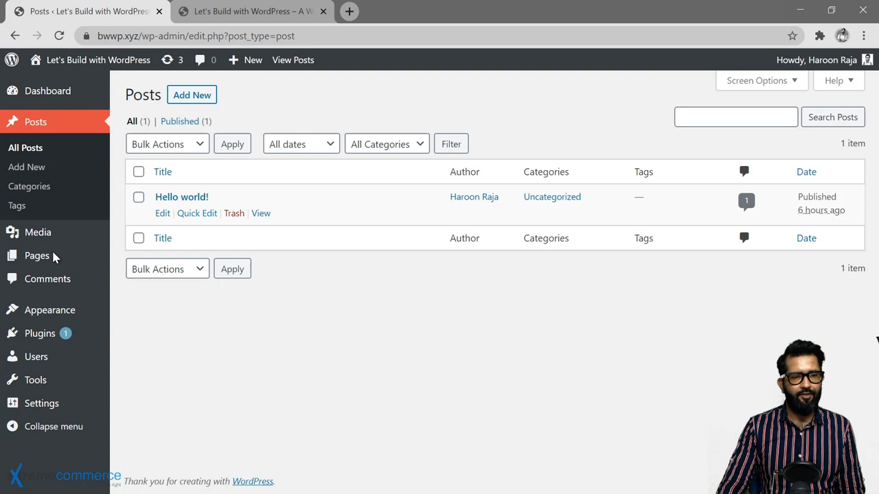
pyautogui.moveTo(49, 256)
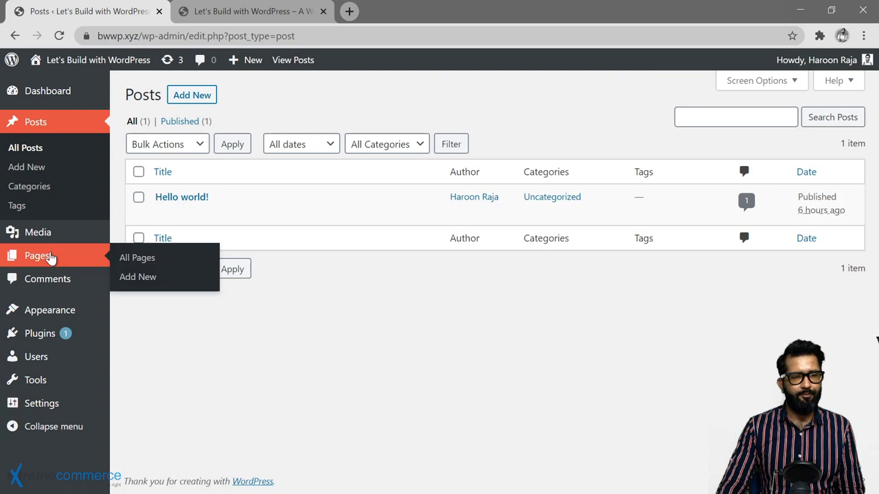
pyautogui.click(122, 260)
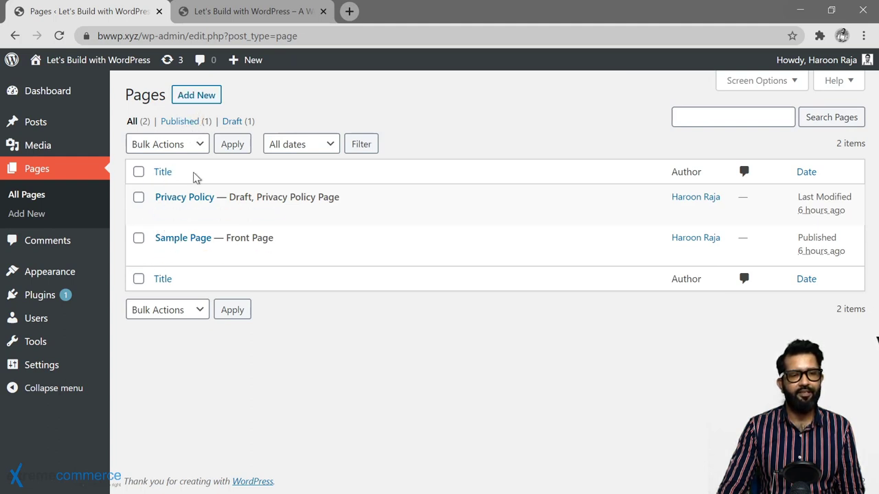
# Quick-edit the Sample Page, setting its title to "Home" and its slug to "home", and update it
pyautogui.moveTo(185, 268)
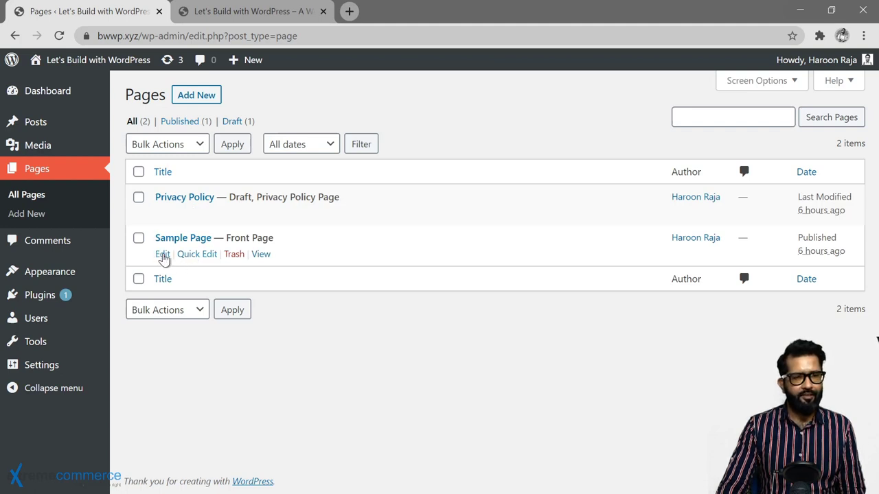
pyautogui.click(192, 259)
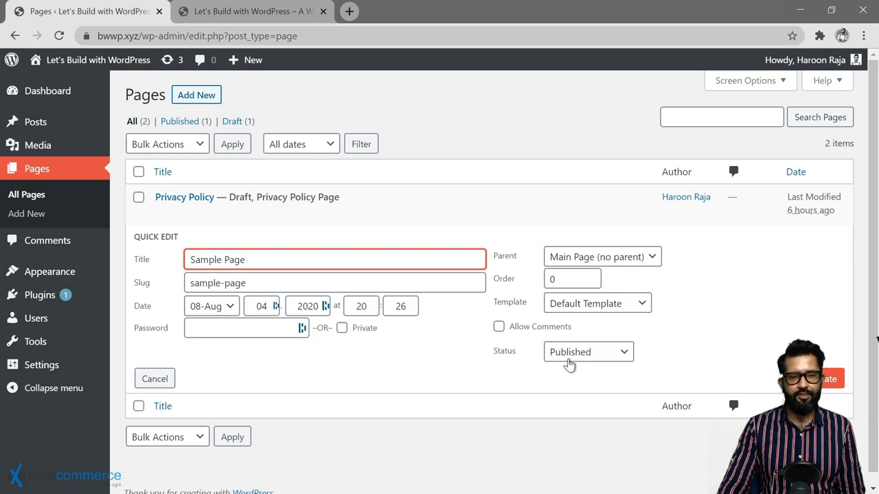
pyautogui.click(596, 362)
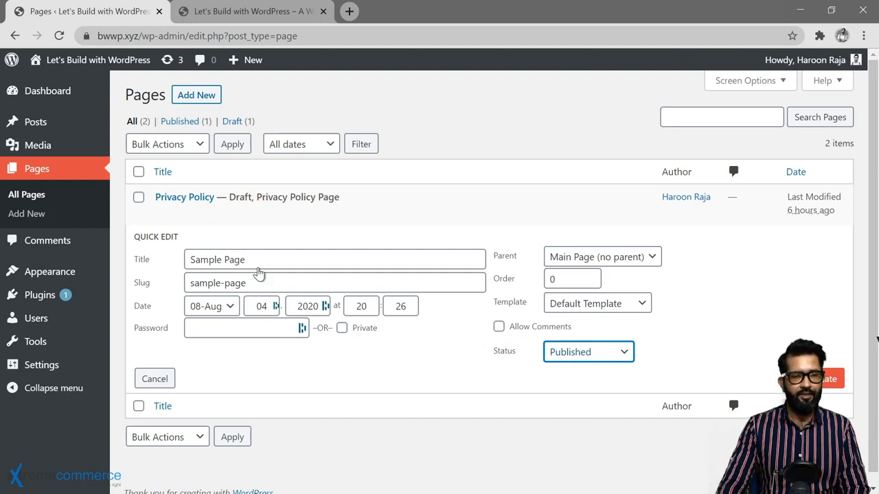
pyautogui.moveTo(246, 260); pyautogui.dragTo(165, 248)
pyautogui.write('H')
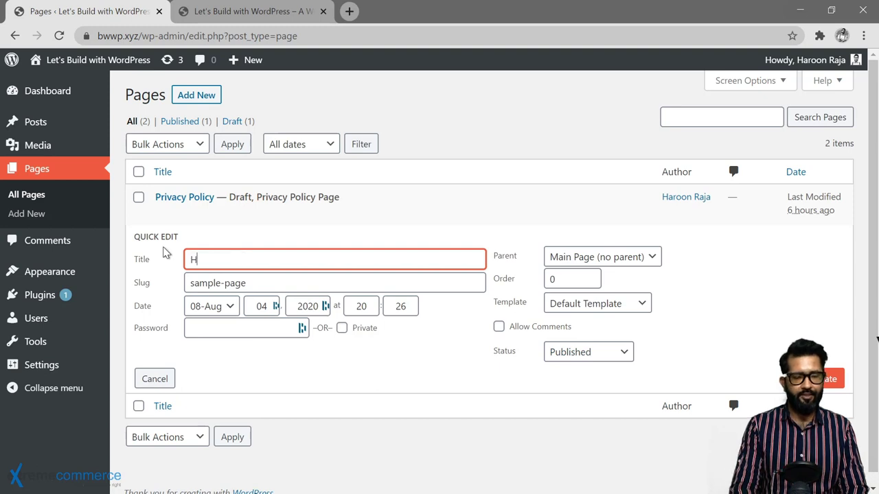
pyautogui.write('ome')
pyautogui.press('Tab')
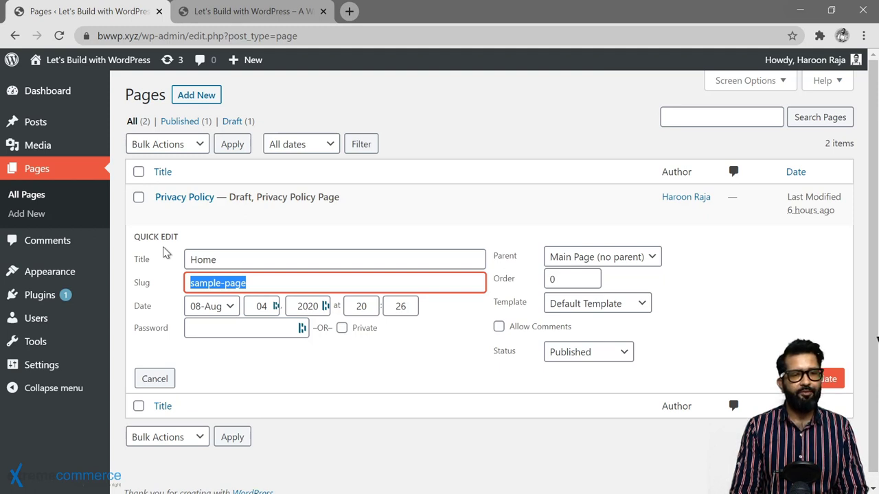
pyautogui.write('home')
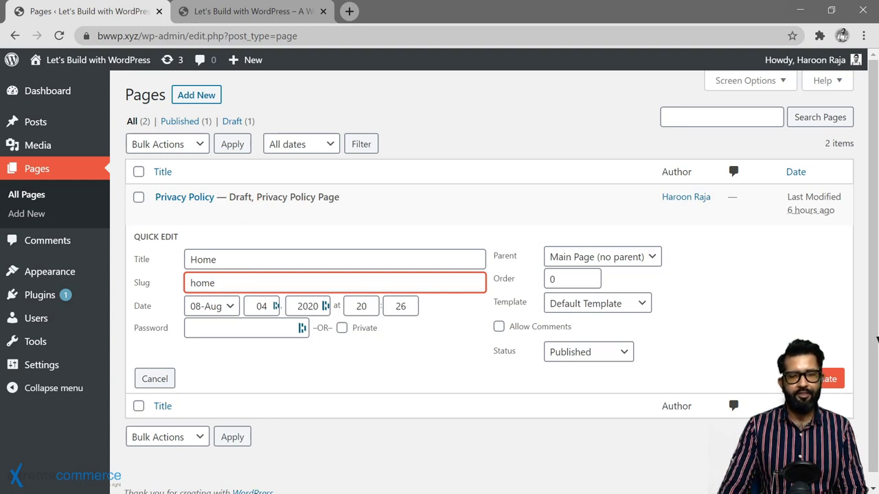
pyautogui.click(826, 386)
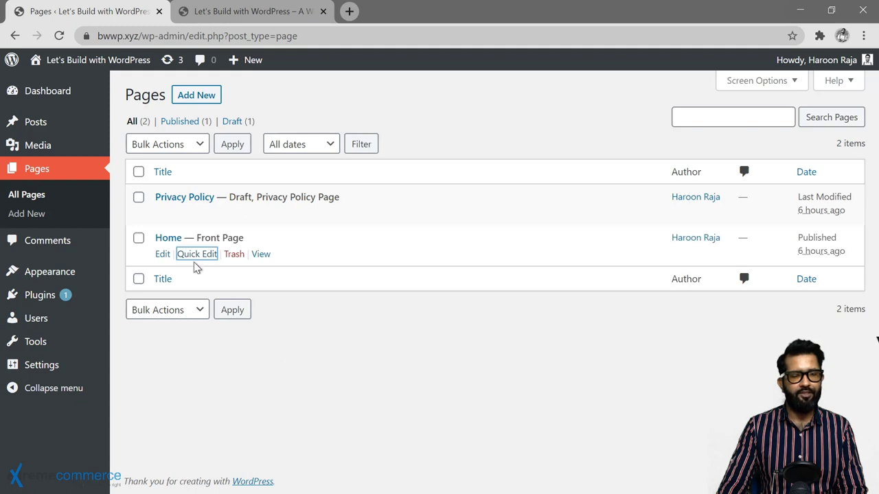
# Create a new page titled "Blog" and publish it
pyautogui.click(199, 101)
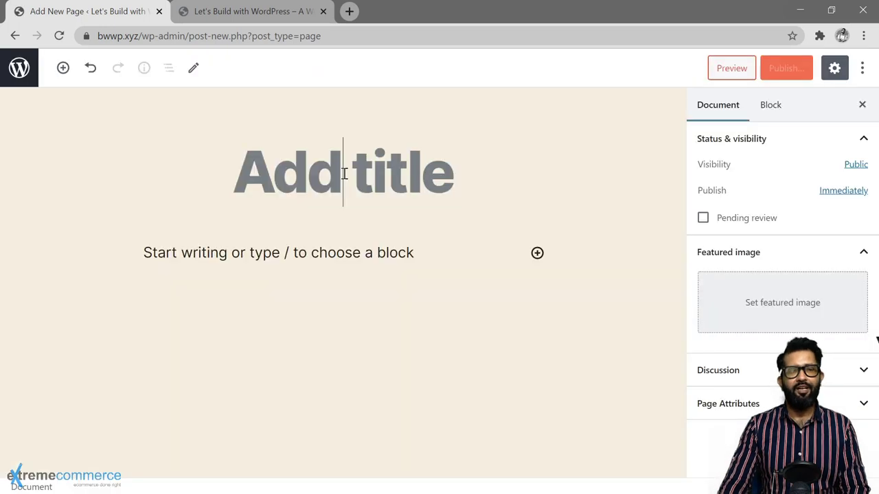
pyautogui.write('Blog')
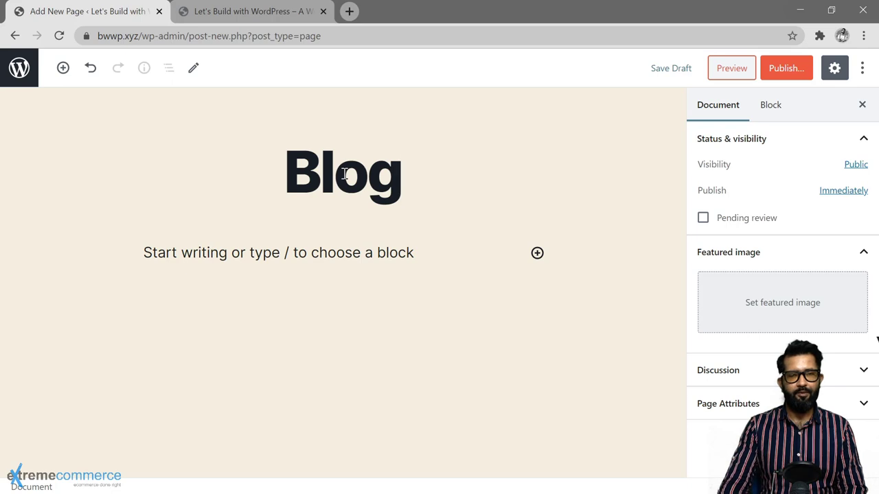
pyautogui.click(786, 68)
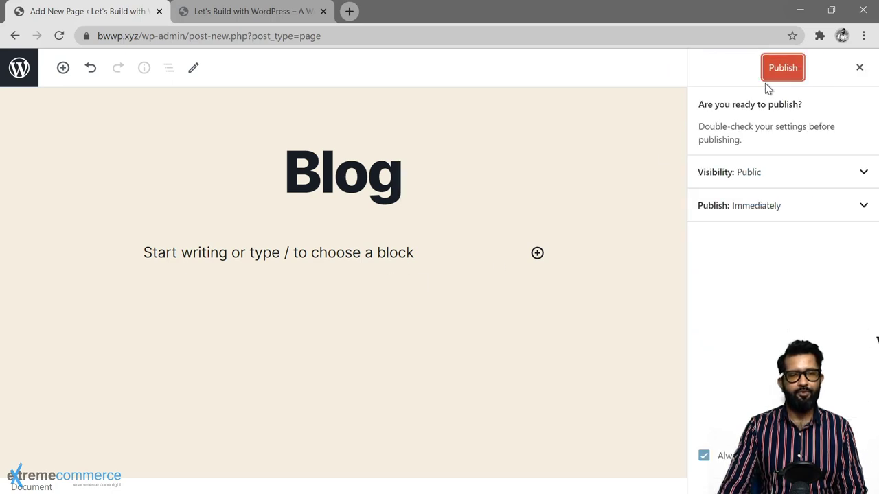
pyautogui.click(777, 77)
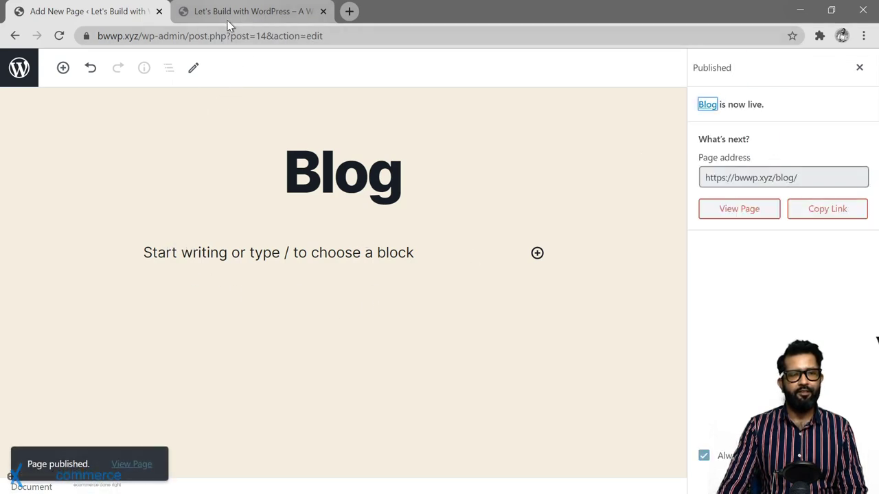
# In the site's Reading settings, assign Blog as the posts page and save the changes
pyautogui.click(19, 72)
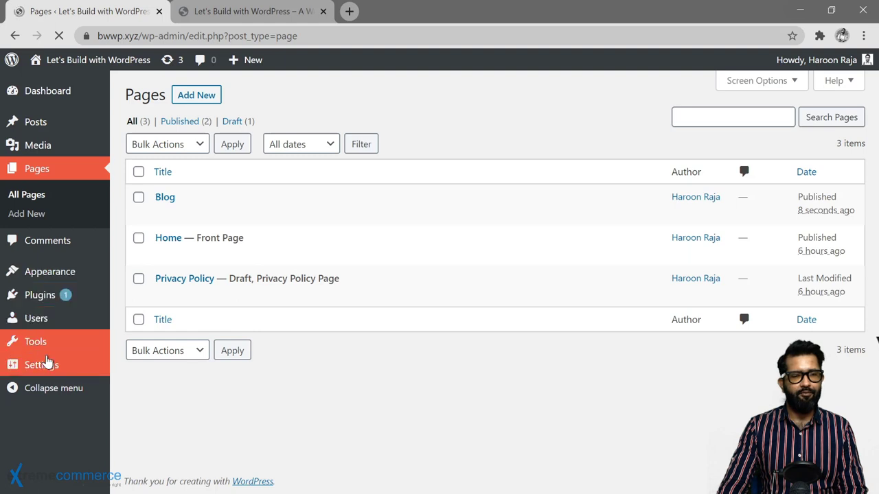
pyautogui.moveTo(72, 369)
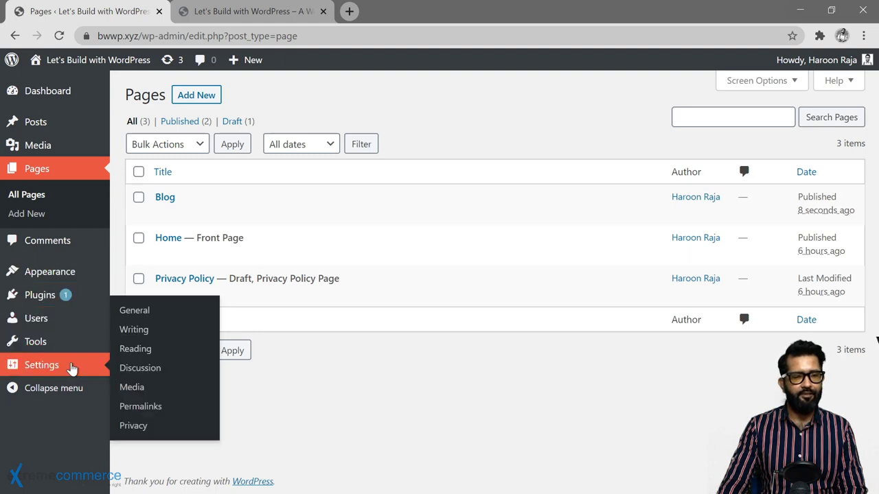
pyautogui.click(136, 353)
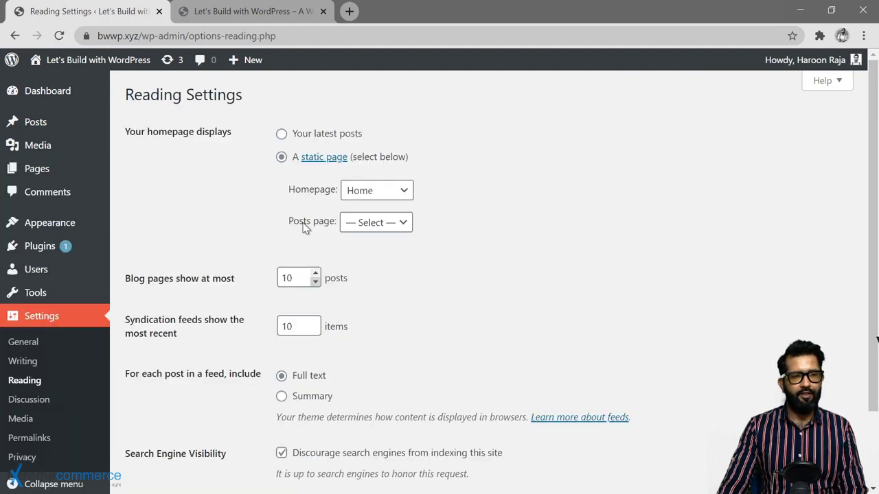
pyautogui.click(384, 224)
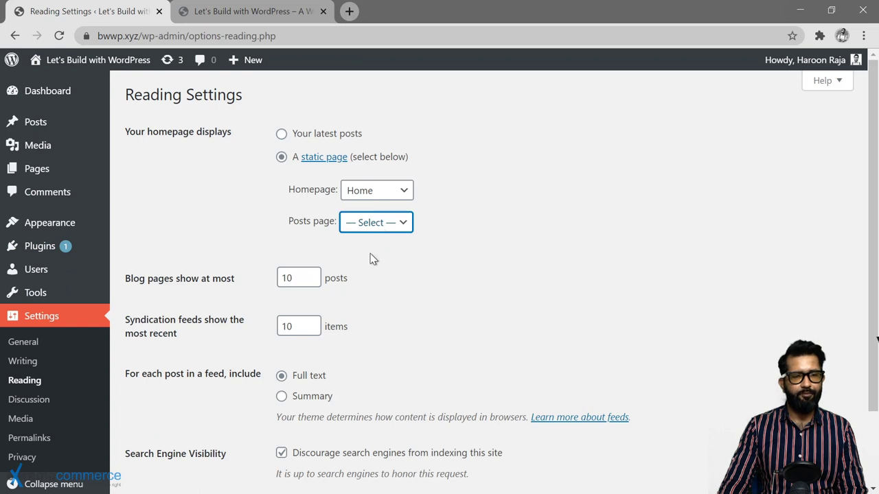
pyautogui.click(367, 260)
pyautogui.scroll(-3, 236, 285)
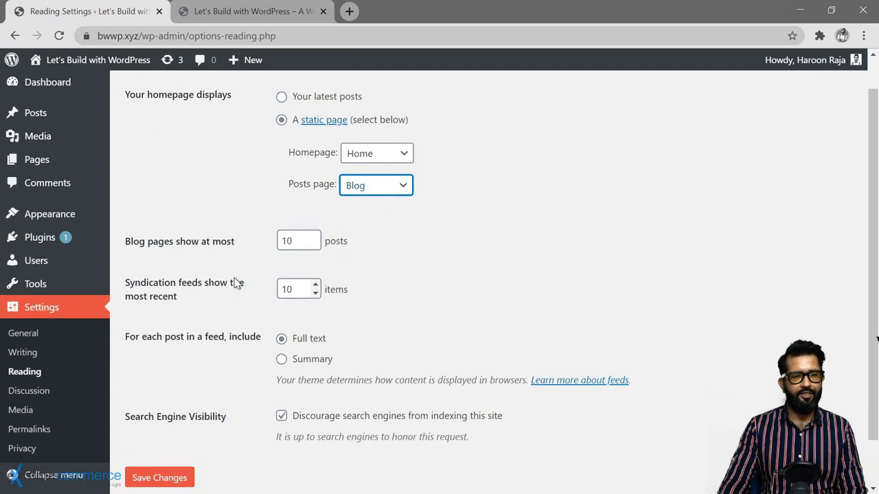
pyautogui.click(168, 422)
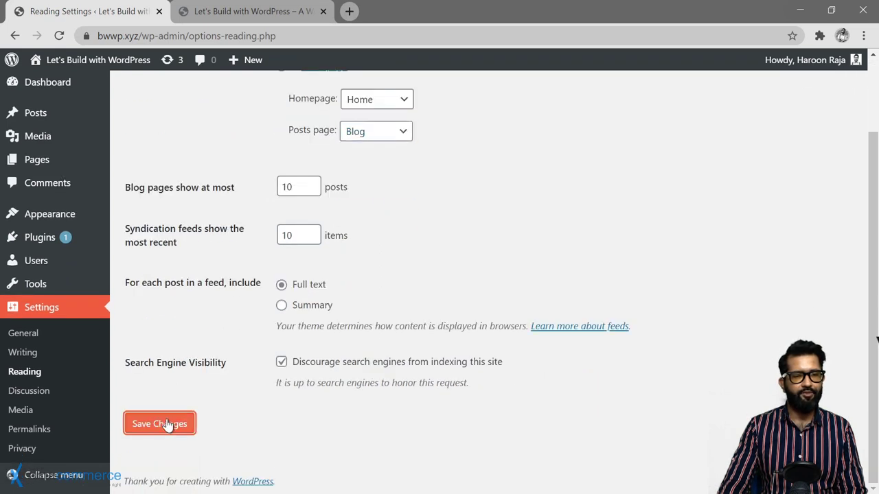
# Reload the live site, open its Blog page and examine the post listing
pyautogui.click(249, 12)
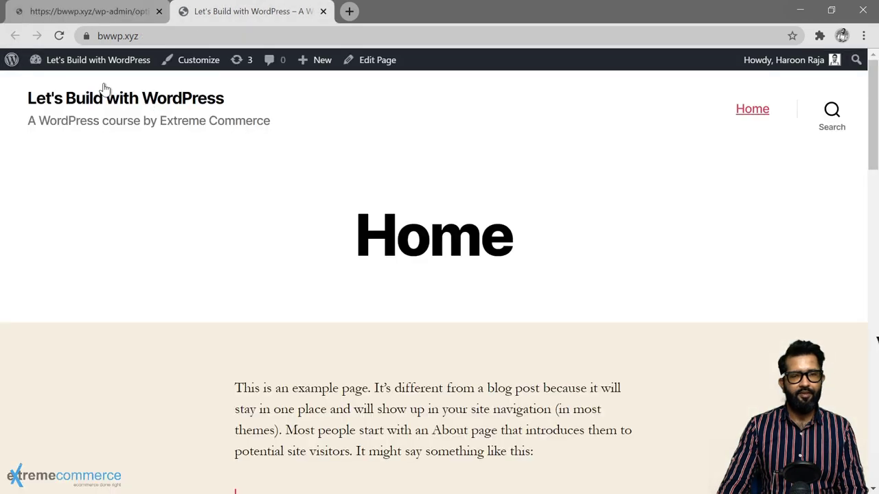
pyautogui.click(60, 37)
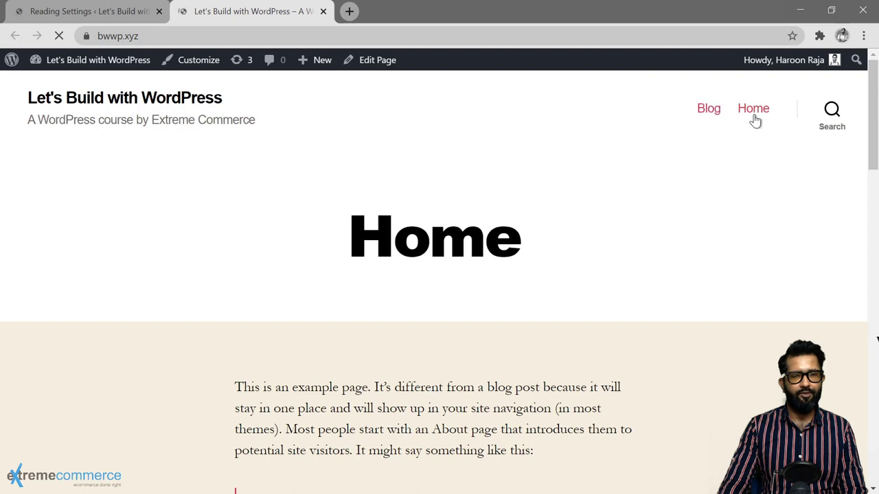
pyautogui.click(708, 111)
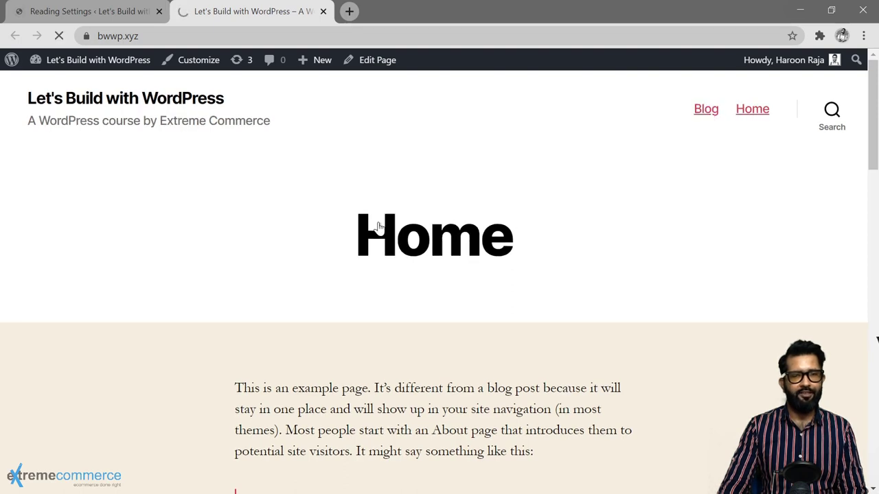
pyautogui.scroll(-5, 261, 234)
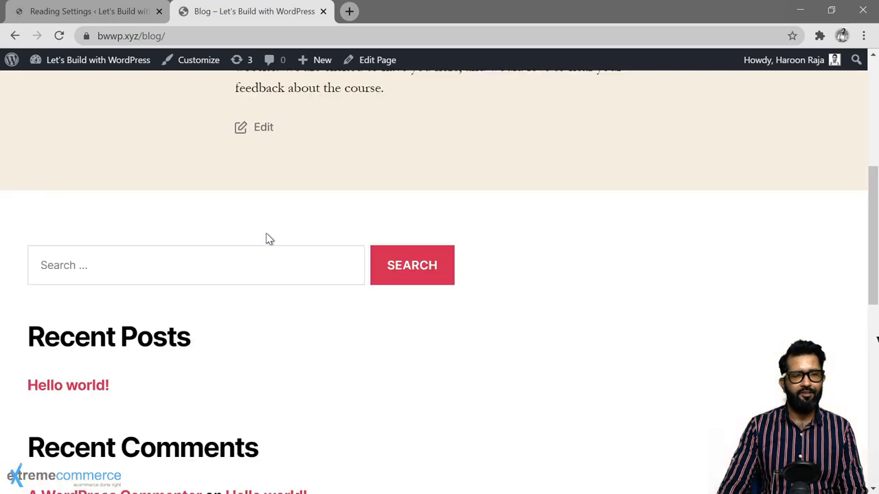
pyautogui.scroll(5, 265, 237)
pyautogui.scroll(-1, 275, 234)
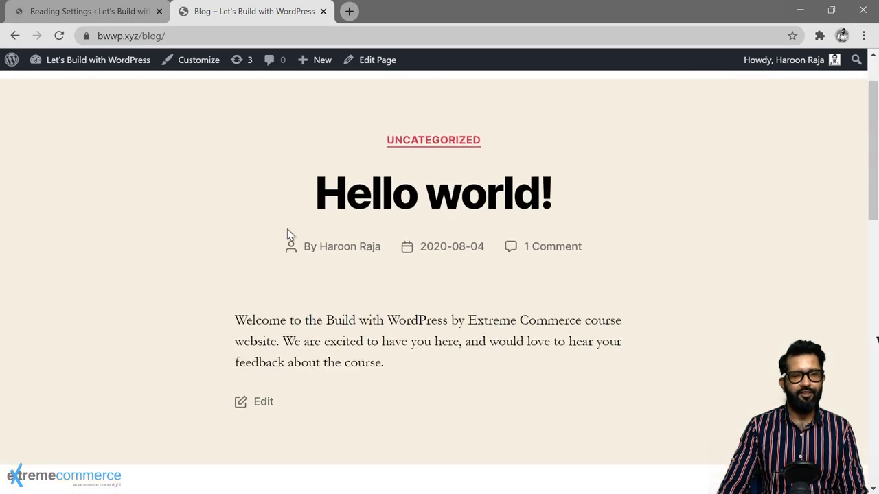
# Open the "Hello world!" post on the live site and examine its URL slug, author box and comments
pyautogui.click(403, 197)
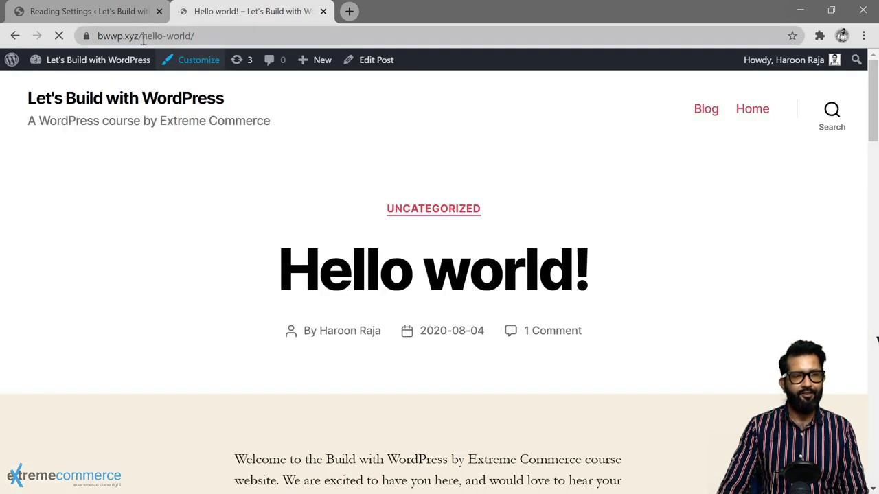
pyautogui.moveTo(143, 39); pyautogui.dragTo(193, 39)
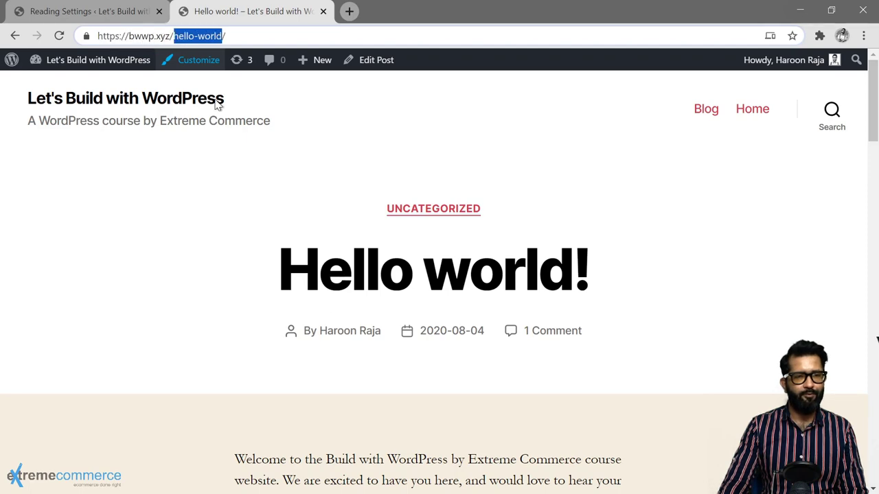
pyautogui.click(168, 230)
pyautogui.scroll(-6, 138, 226)
pyautogui.scroll(-1, 134, 274)
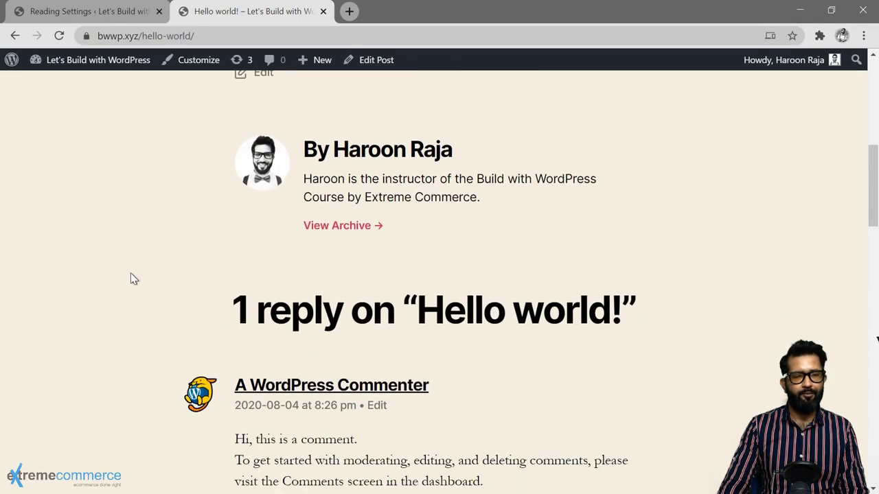
pyautogui.scroll(-3, 134, 278)
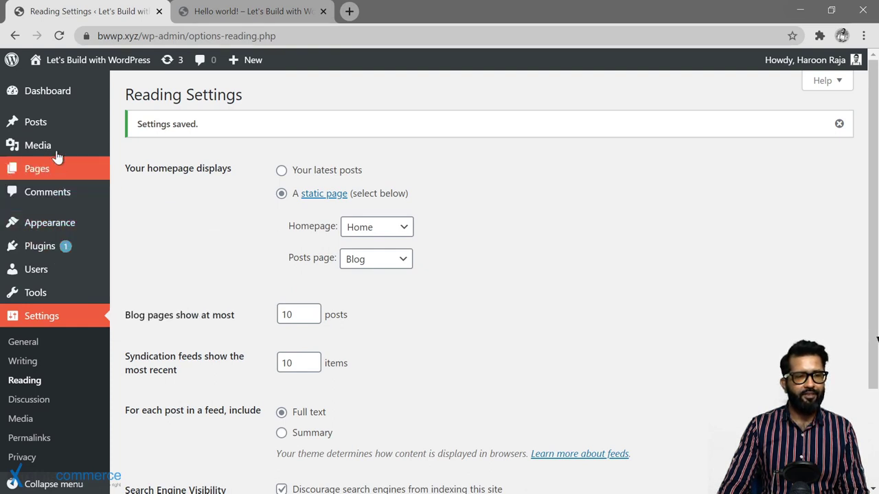
# Upload the extreme-logo-final.png image to the Media Library and open its attachment details
pyautogui.click(131, 151)
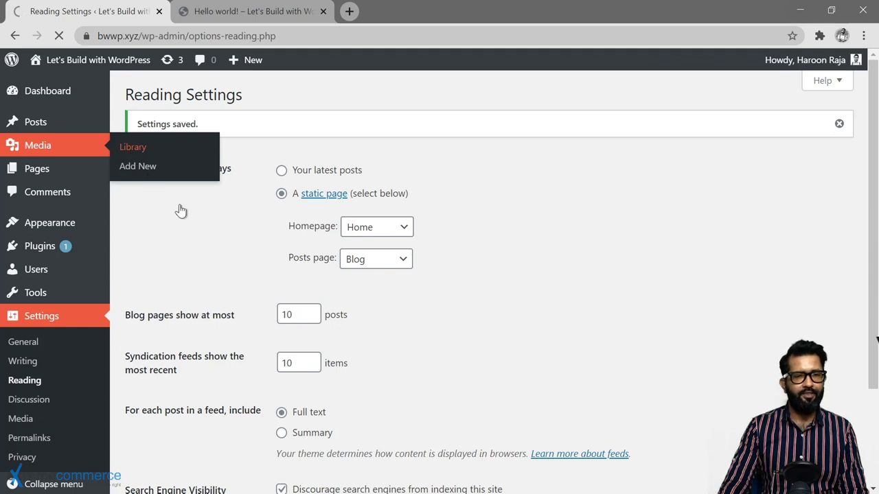
pyautogui.click(251, 96)
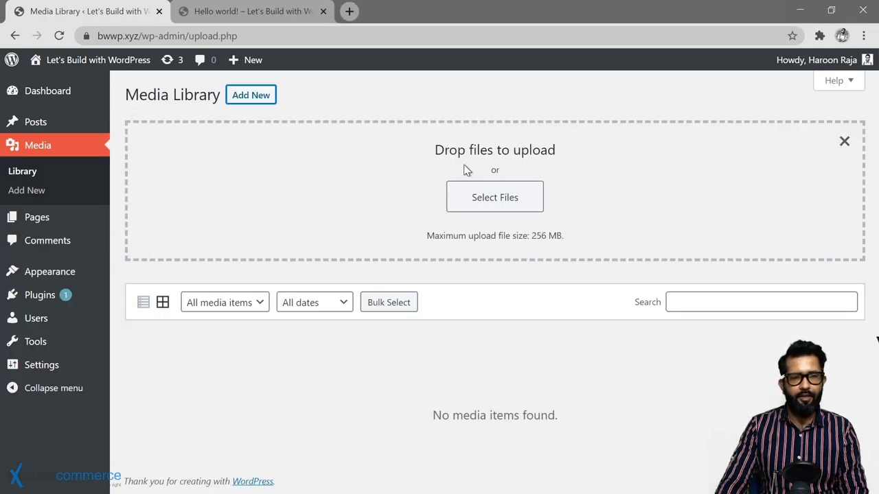
pyautogui.click(483, 200)
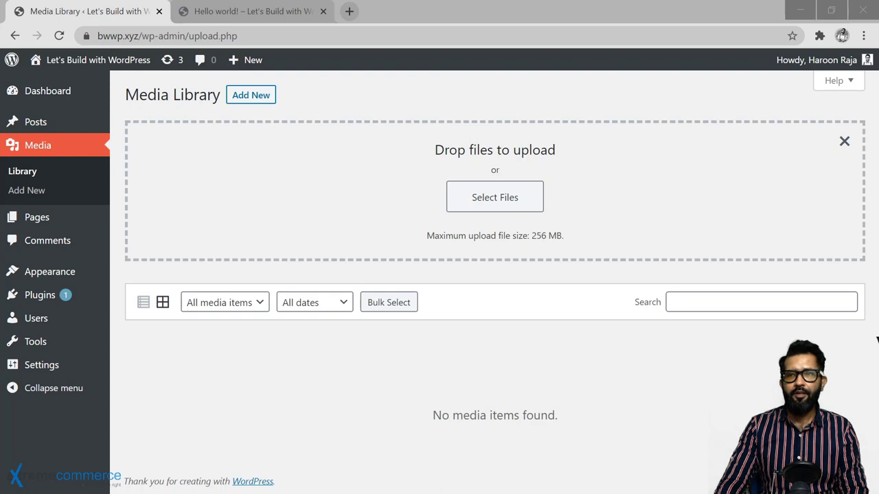
pyautogui.moveTo(570, 122); pyautogui.dragTo(541, 160)
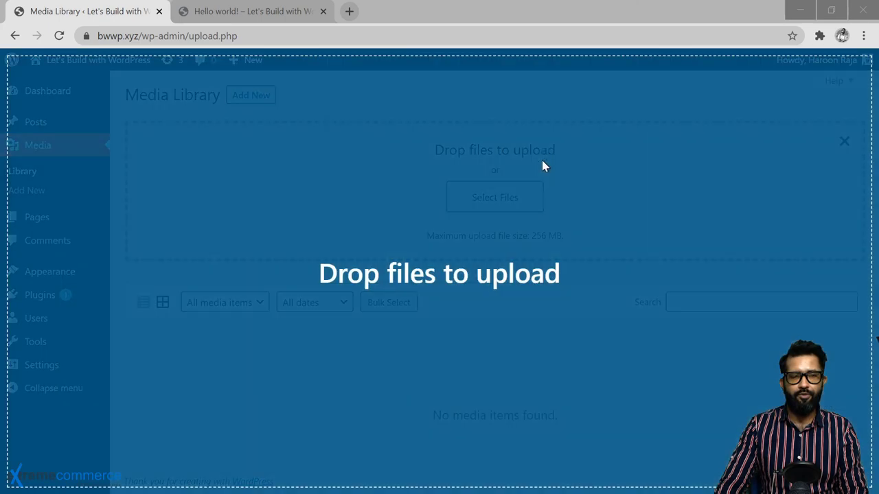
pyautogui.moveTo(507, 196); pyautogui.dragTo(506, 197)
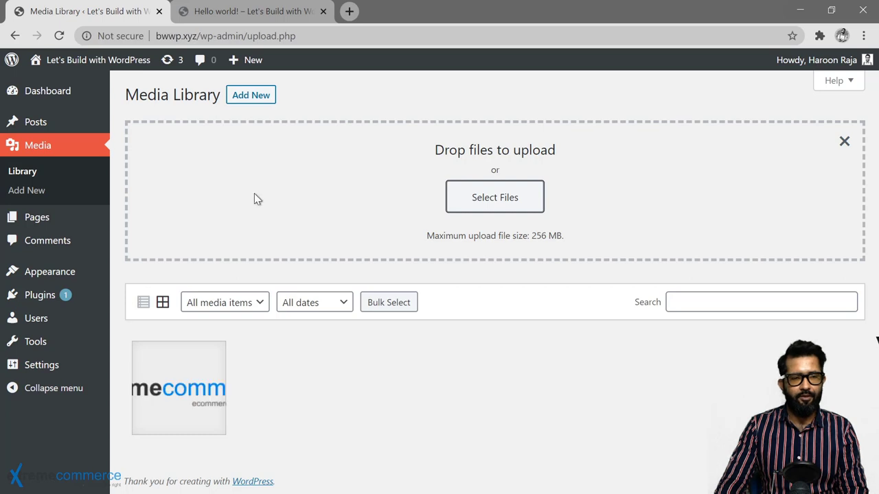
pyautogui.click(197, 396)
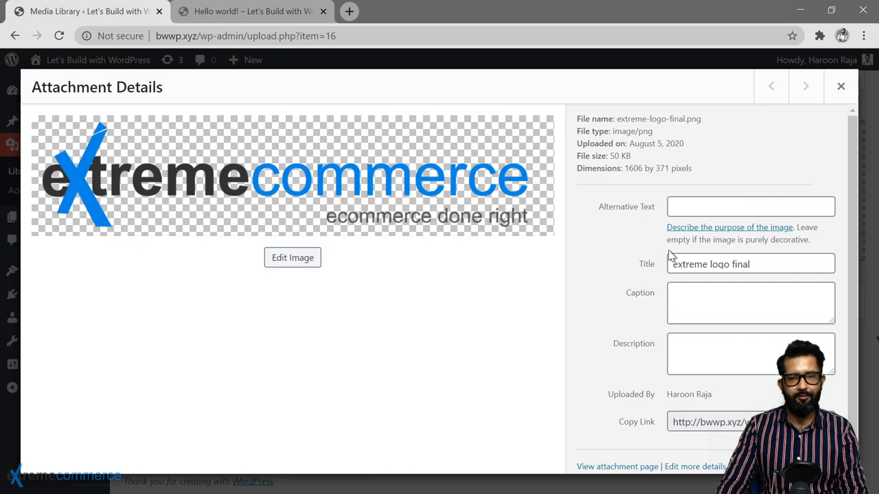
# Close the logo's attachment details and open the "Hello world!" post for editing from the posts list
pyautogui.click(827, 89)
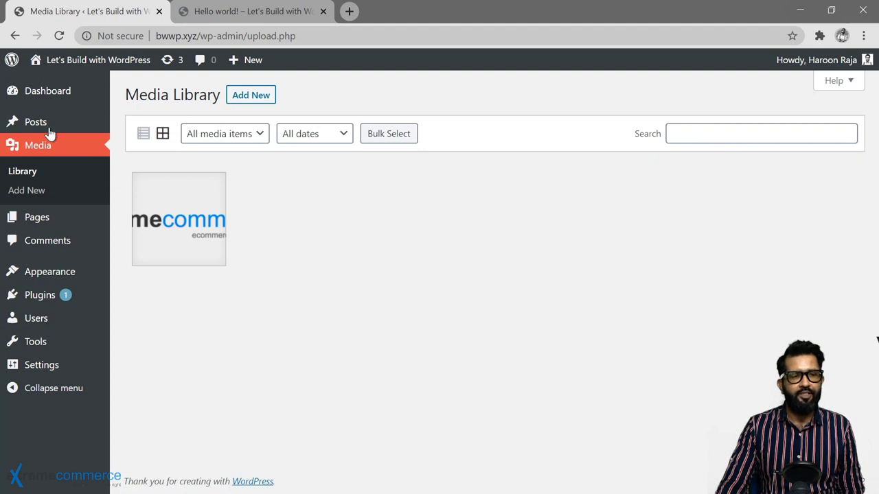
pyautogui.moveTo(53, 122)
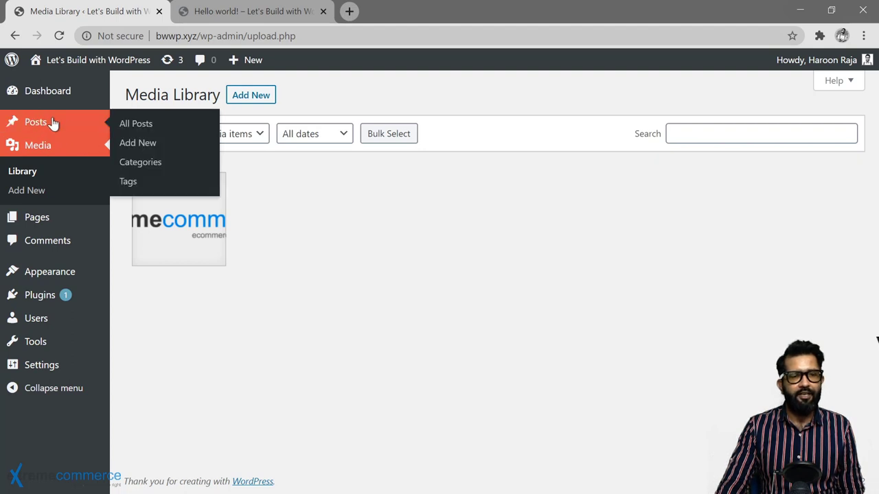
pyautogui.click(120, 130)
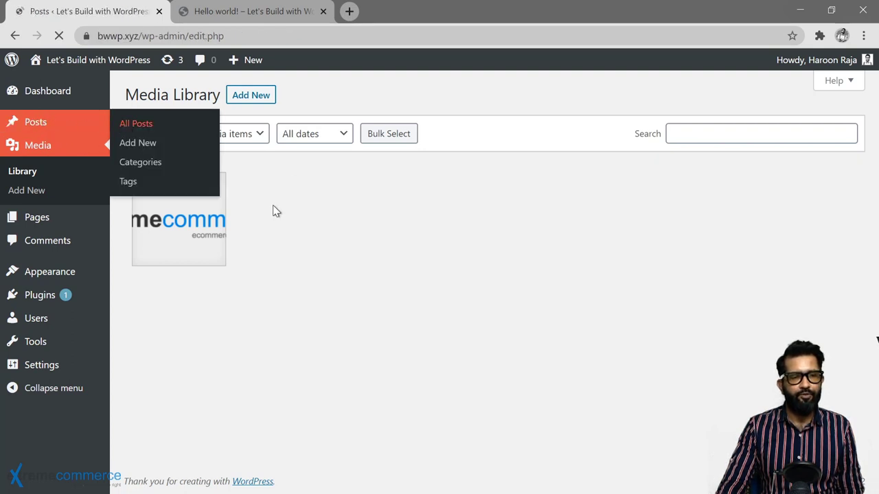
pyautogui.click(162, 213)
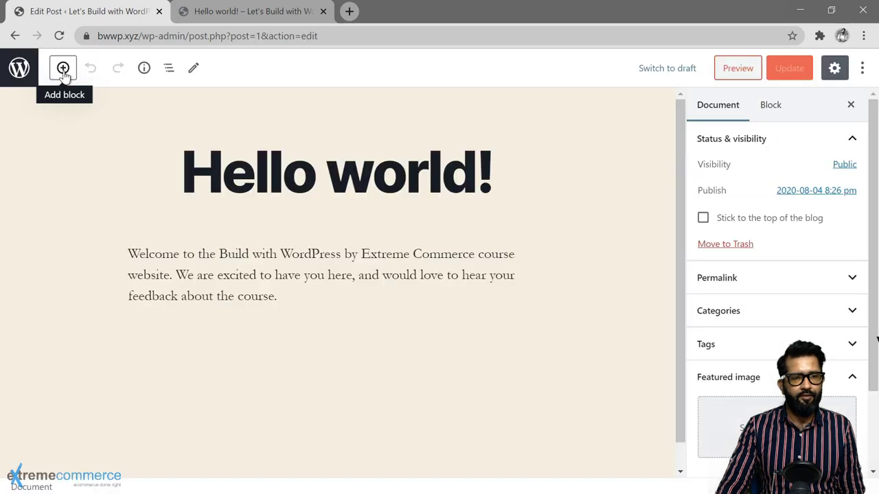
# Add an Image block to the "Hello world!" post and insert extreme-logo-final.png from the media library
pyautogui.click(63, 69)
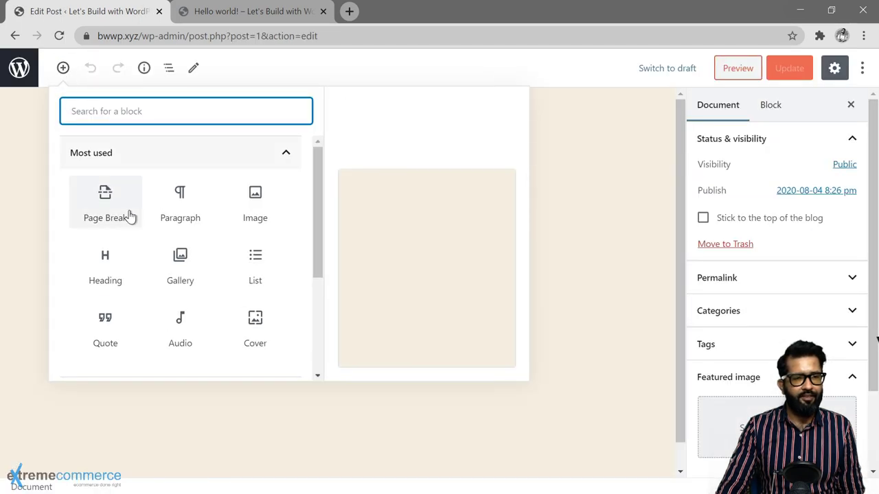
pyautogui.click(255, 200)
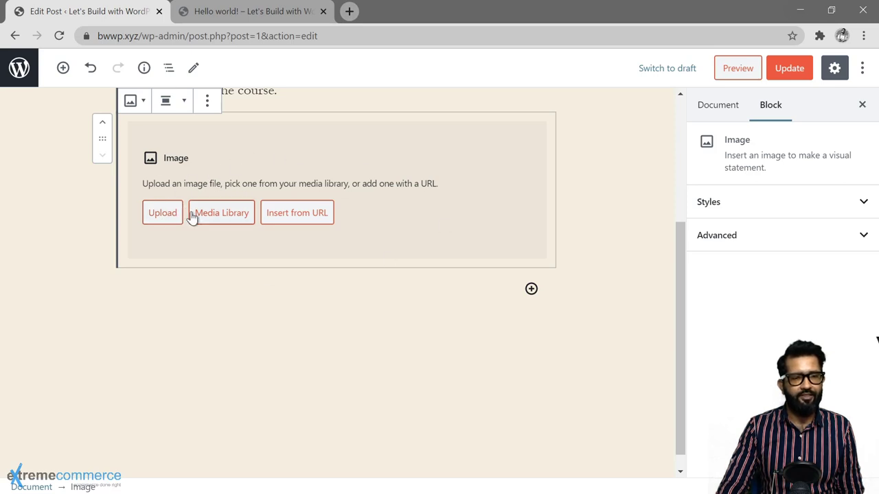
pyautogui.click(237, 218)
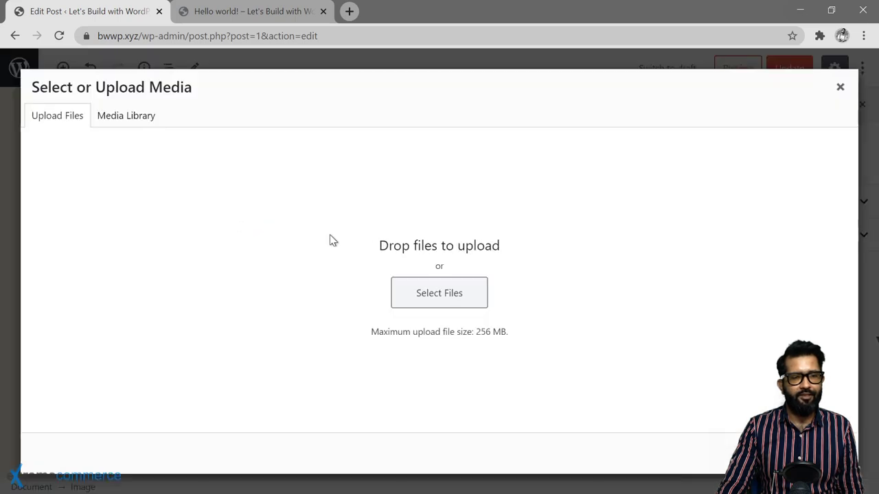
pyautogui.click(127, 117)
pyautogui.click(96, 214)
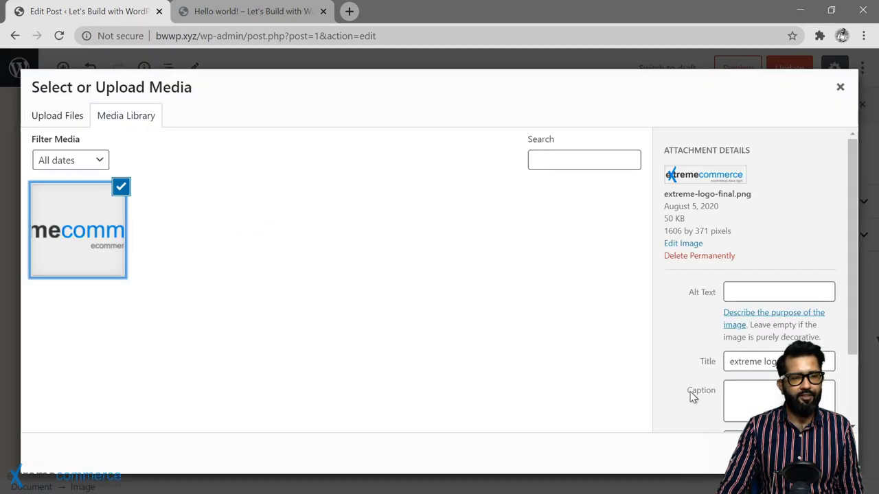
pyautogui.click(820, 453)
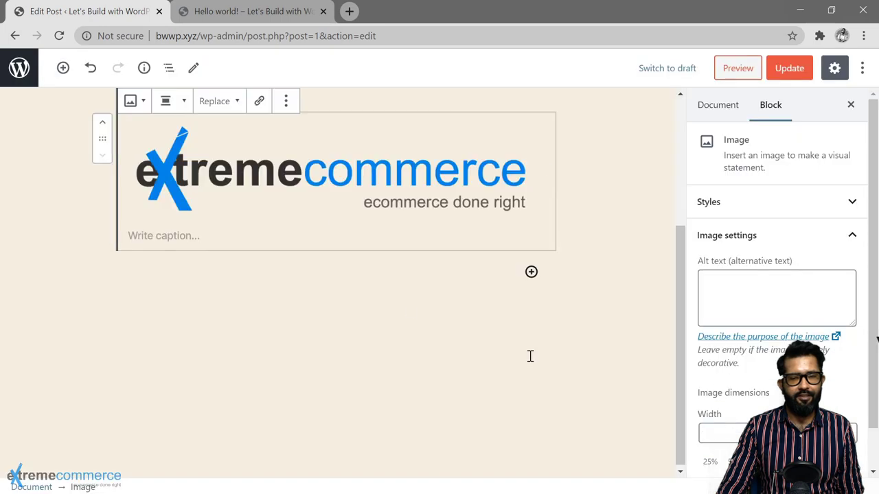
# Caption the logo image in the post "Extreme Commerce Logo"
pyautogui.scroll(3, 268, 325)
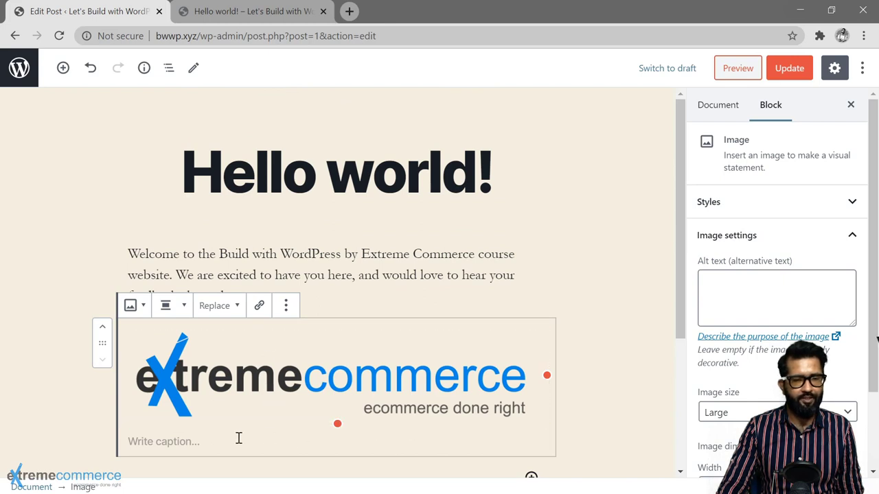
pyautogui.click(185, 443)
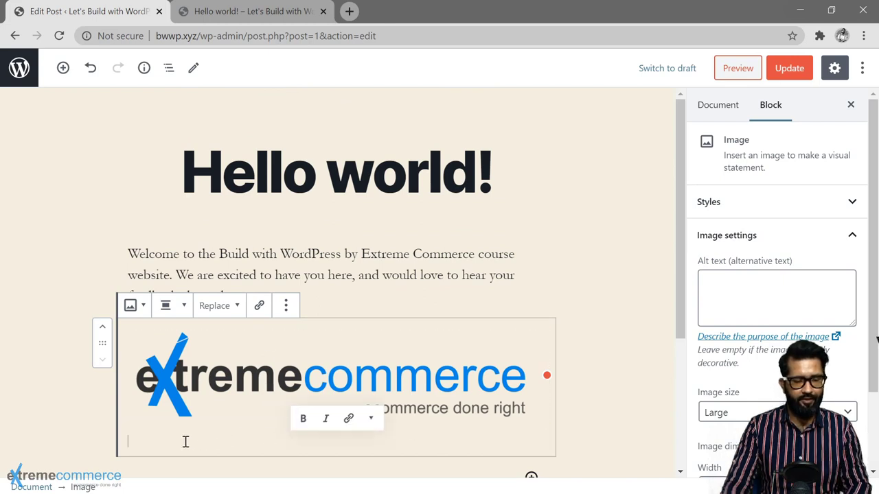
pyautogui.write('Extre')
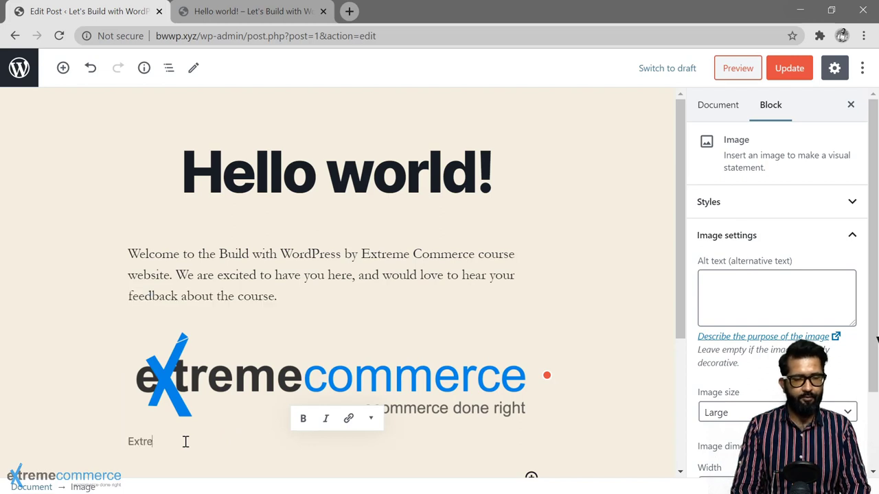
pyautogui.write('me Commerce Logo')
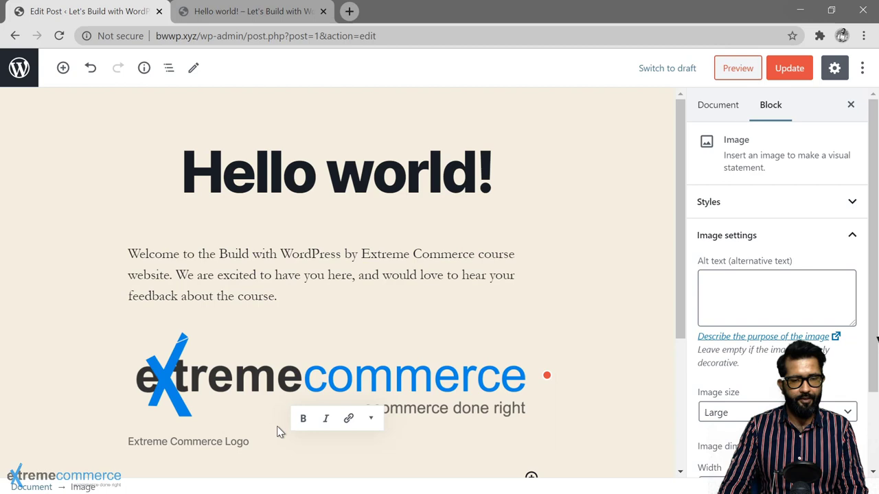
pyautogui.scroll(-1, 395, 309)
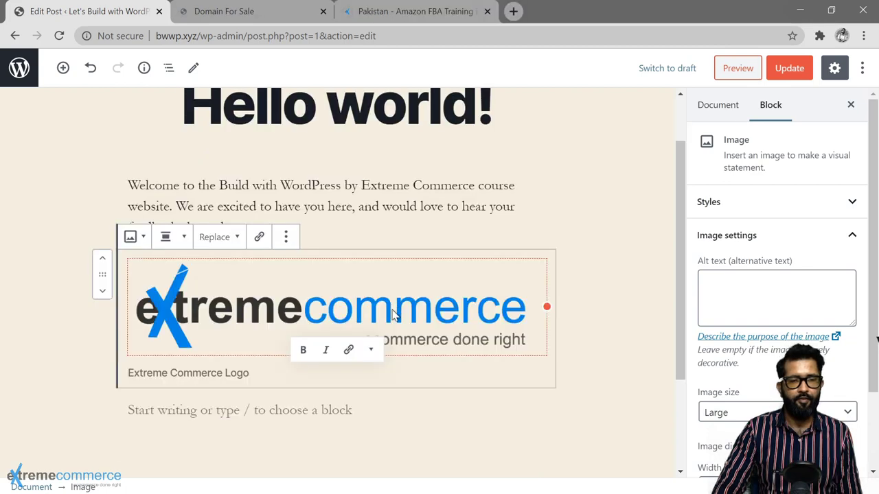
pyautogui.click(259, 236)
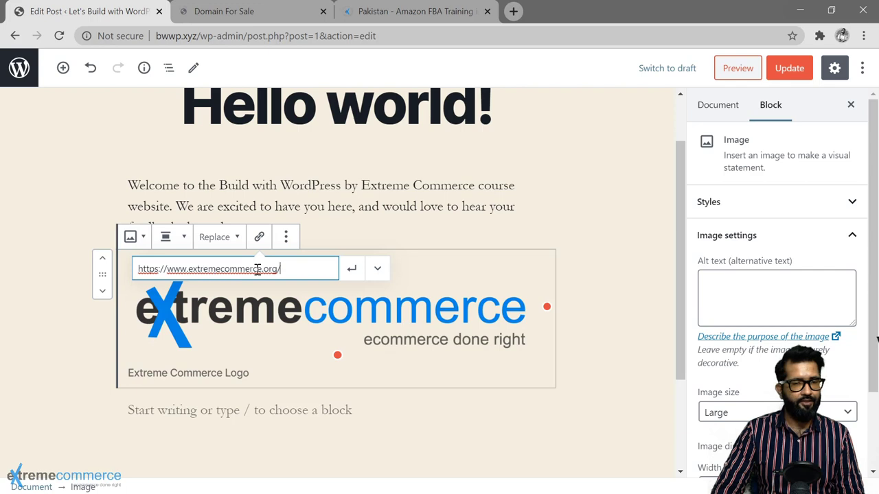
pyautogui.press('Return')
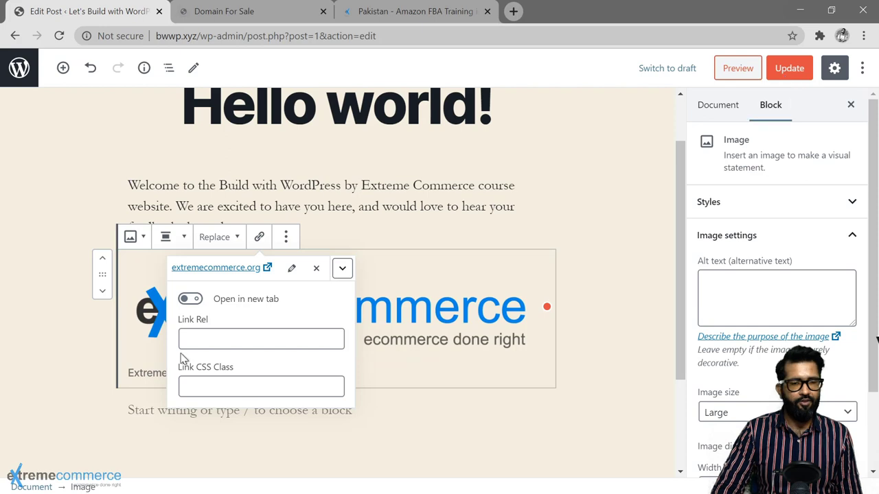
pyautogui.hotkey('ctrl', 's')
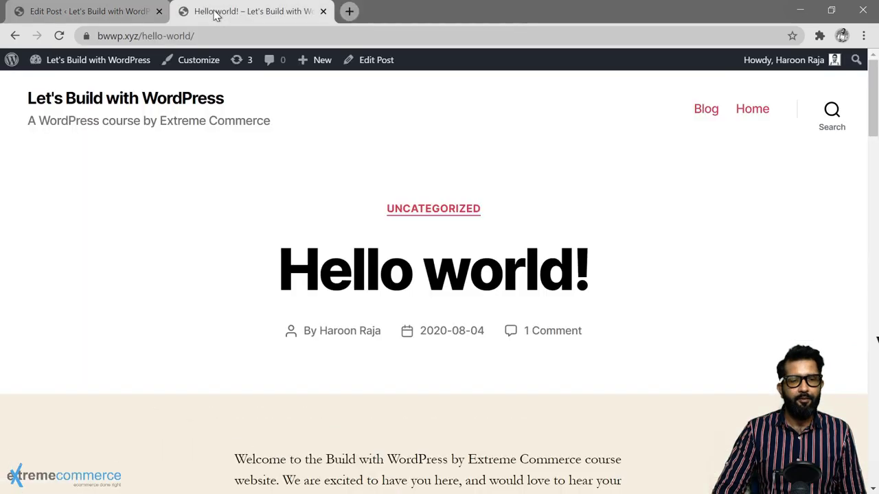
# Reload the live "Hello world!" post, examine the captioned logo below the text and test its link
pyautogui.click(59, 36)
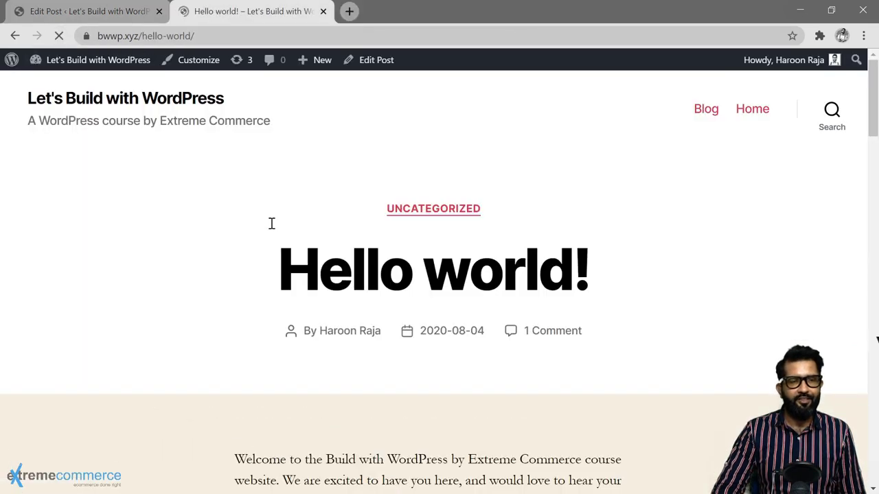
pyautogui.scroll(-6, 220, 243)
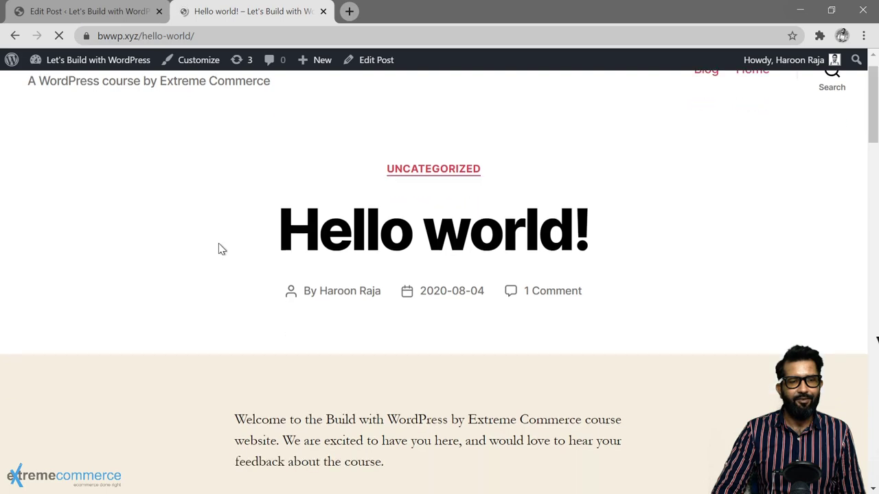
pyautogui.scroll(-1, 219, 243)
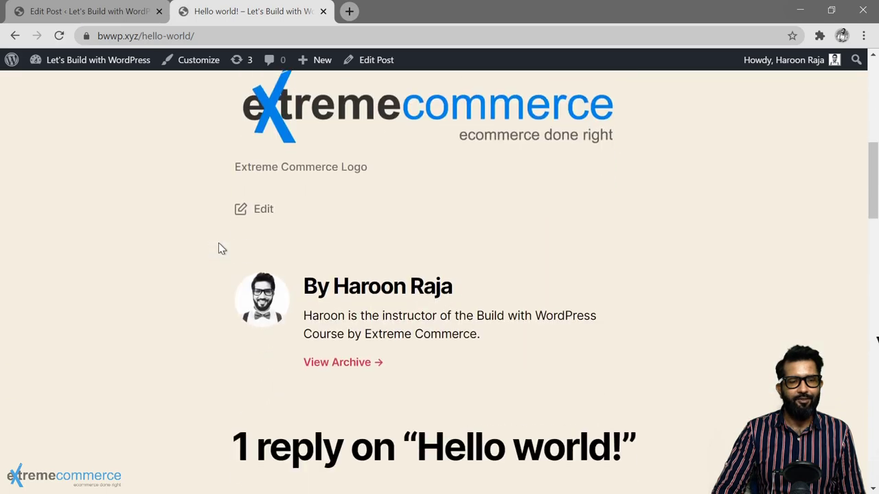
pyautogui.click(378, 124)
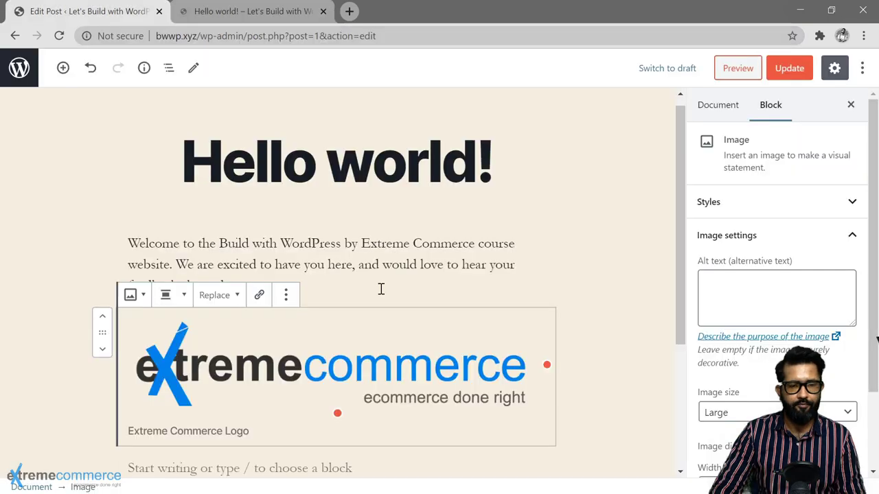
pyautogui.moveTo(362, 244); pyautogui.dragTo(474, 249)
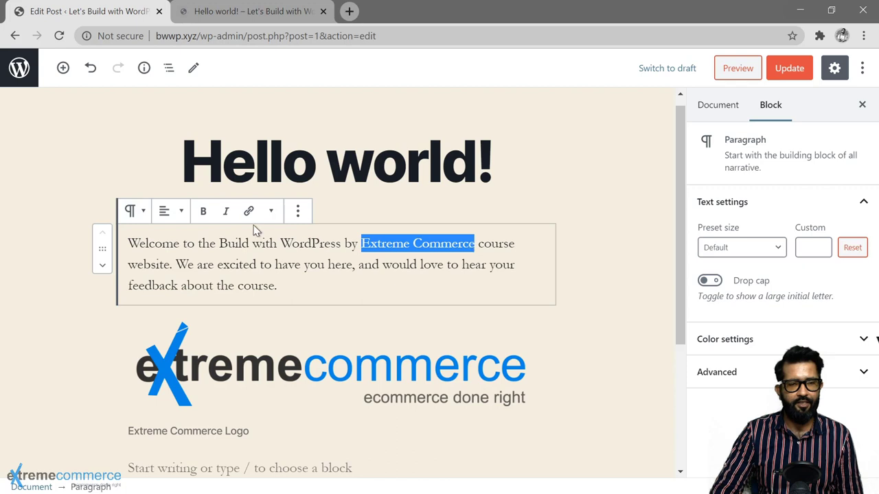
pyautogui.click(248, 210)
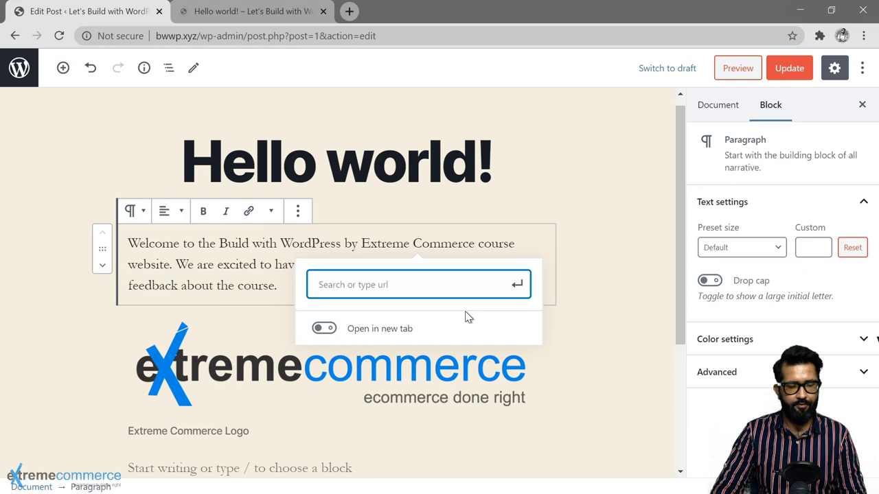
pyautogui.write('https://www.extremecommerce.org/')
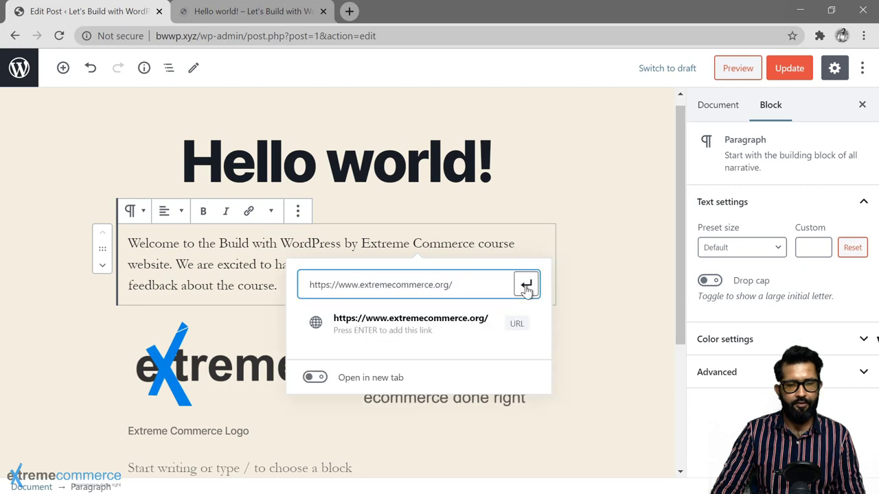
pyautogui.click(526, 287)
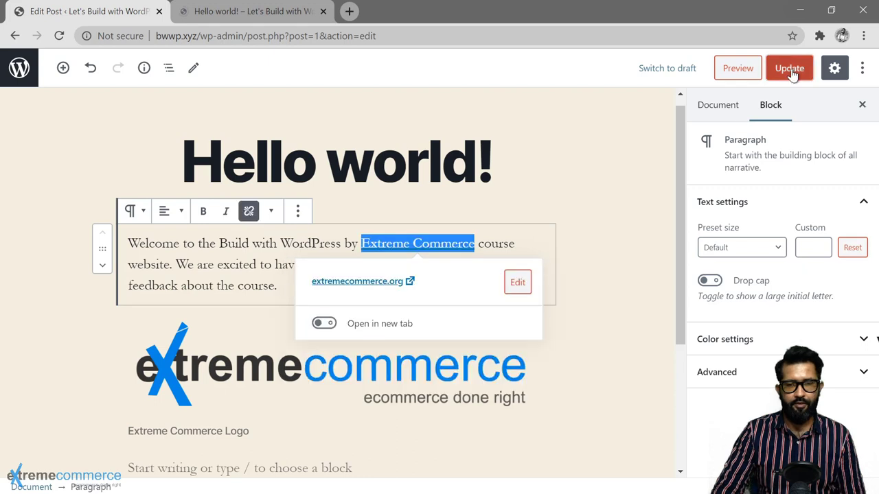
# Reload the live "Hello world!" post and examine the "Extreme Commerce" link in the welcome paragraph
pyautogui.hotkey('ctrl', 'Tab')
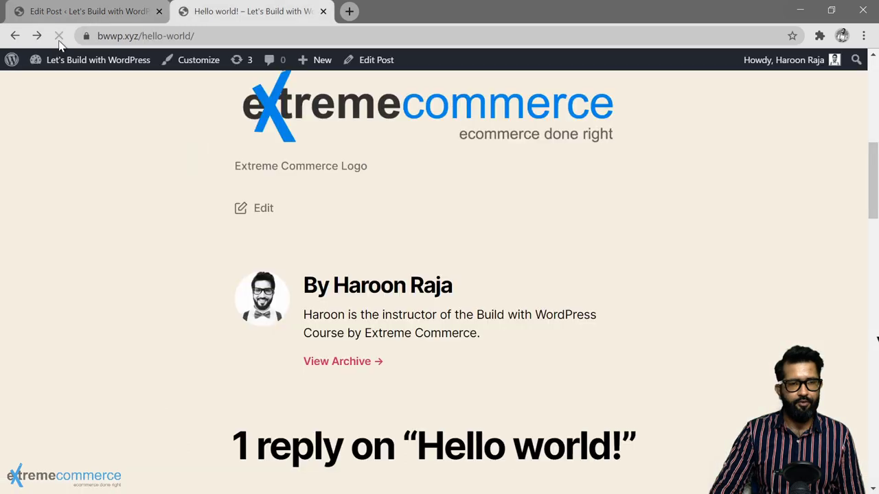
pyautogui.click(59, 36)
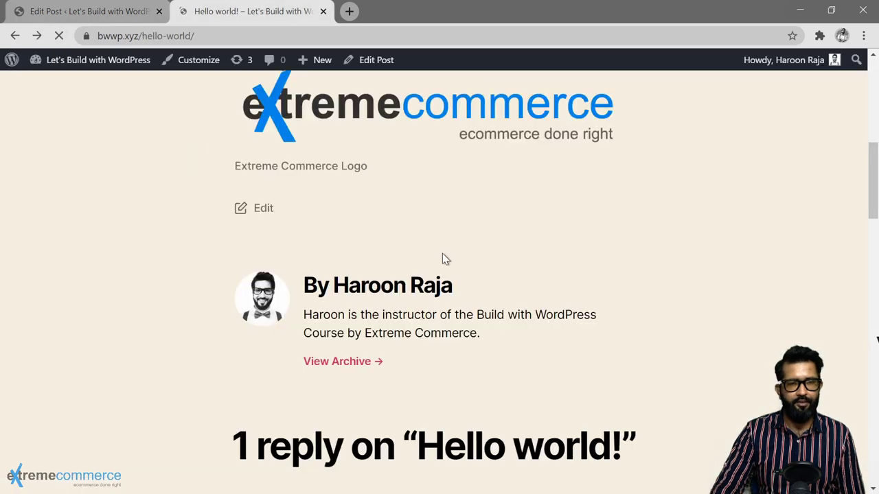
pyautogui.scroll(4, 481, 257)
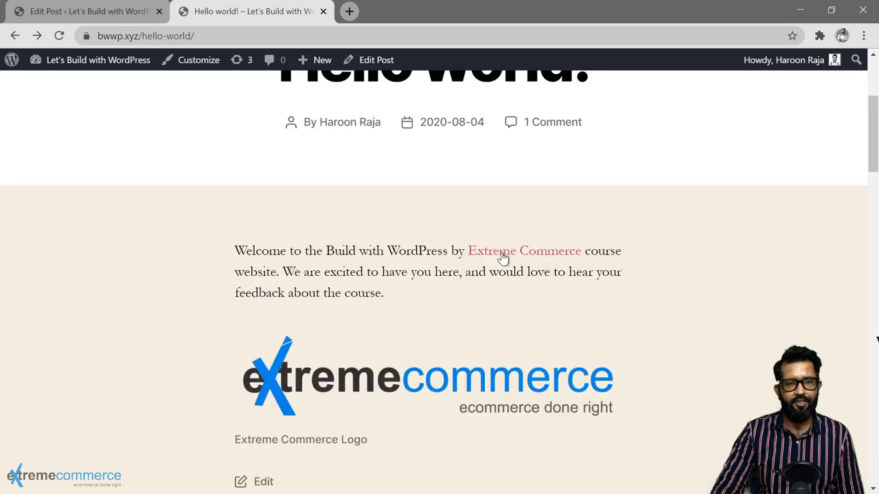
# Leave the post editor for the posts list, open the Import tools page and examine the available importers down to WordPress
pyautogui.click(67, 12)
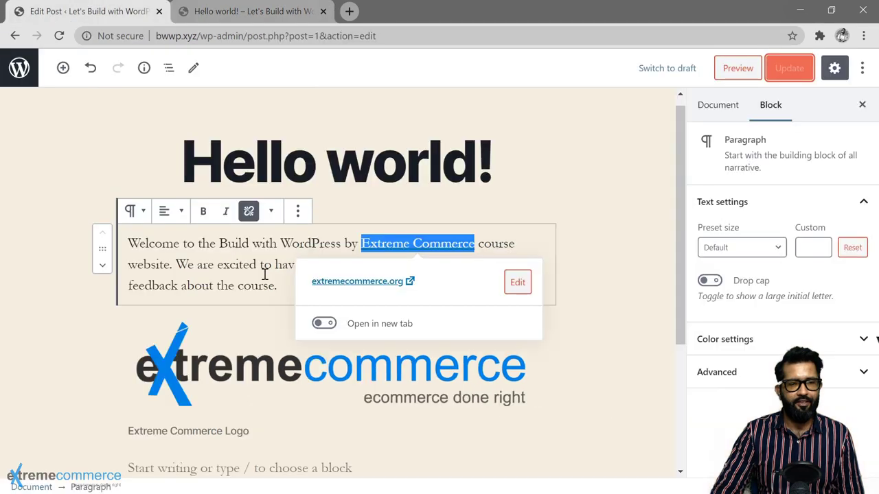
pyautogui.scroll(-3, 403, 377)
pyautogui.hotkey('alt', 'Left')
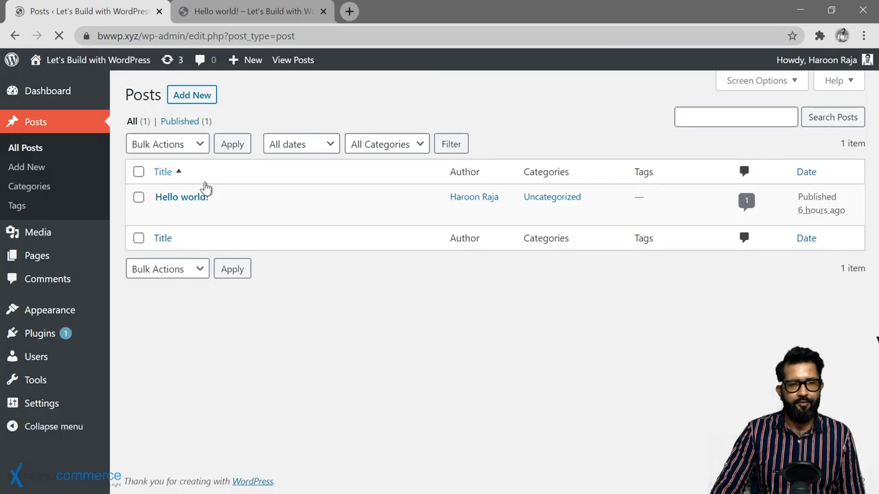
pyautogui.moveTo(168, 205)
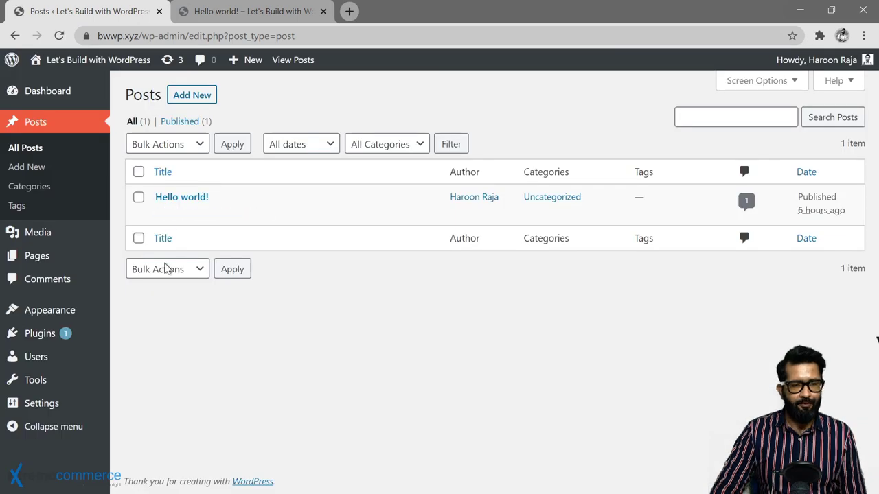
pyautogui.moveTo(64, 323)
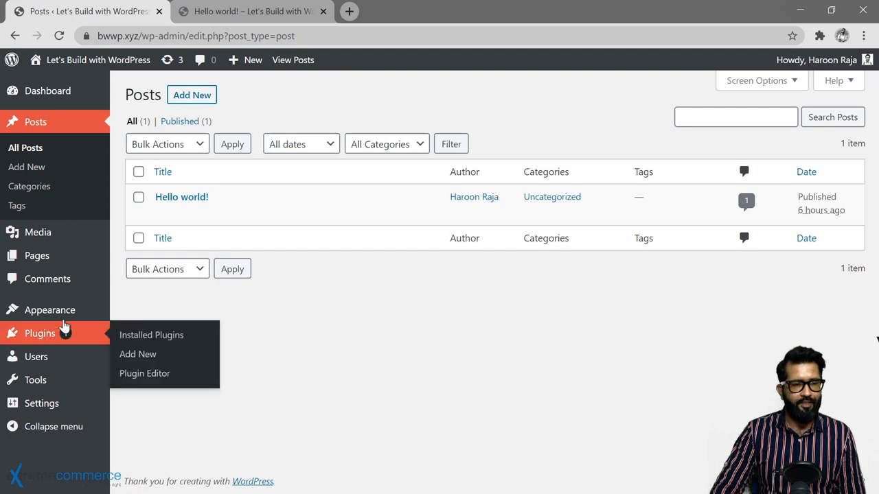
pyautogui.moveTo(52, 380)
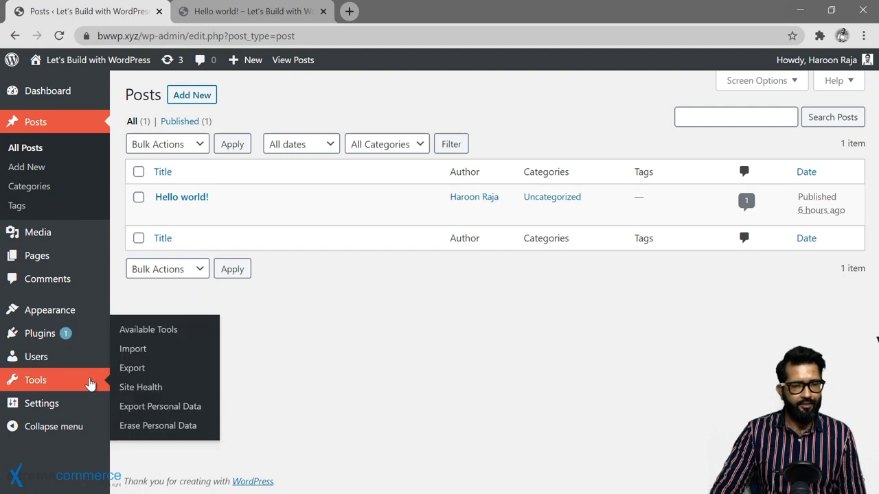
pyautogui.click(135, 356)
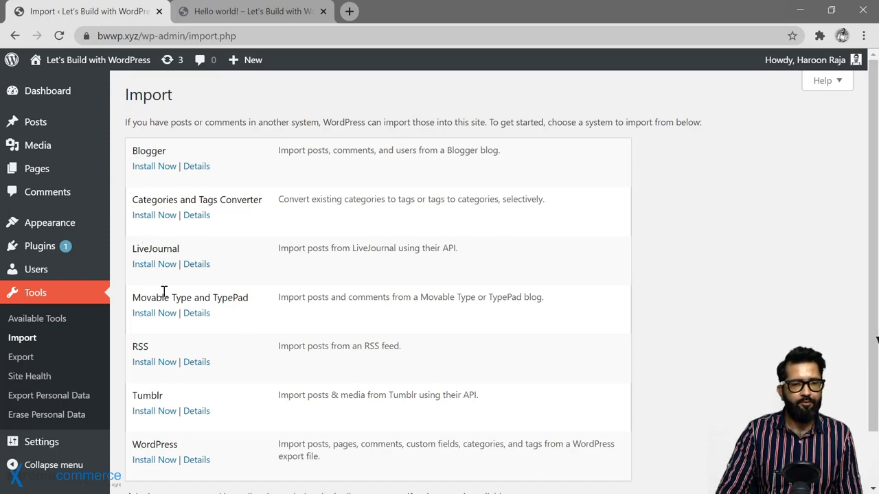
pyautogui.scroll(-2, 220, 307)
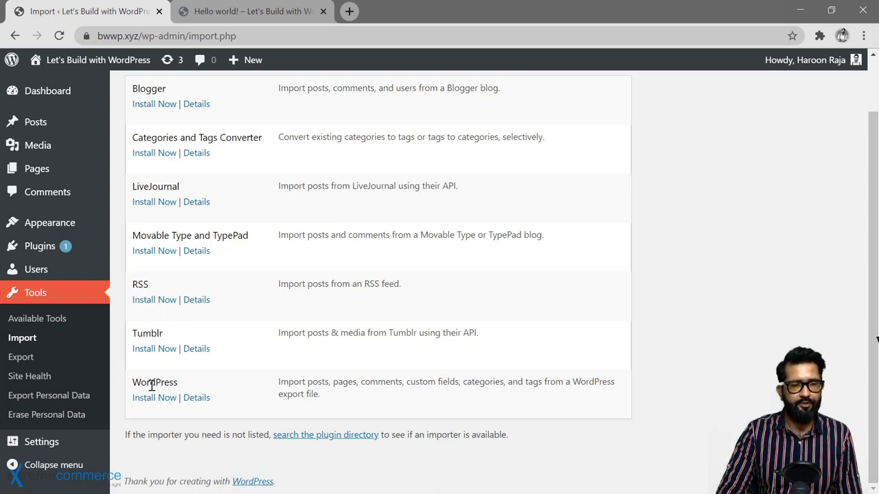
# Review the available importers, install the WordPress importer and run it
pyautogui.scroll(2, 254, 208)
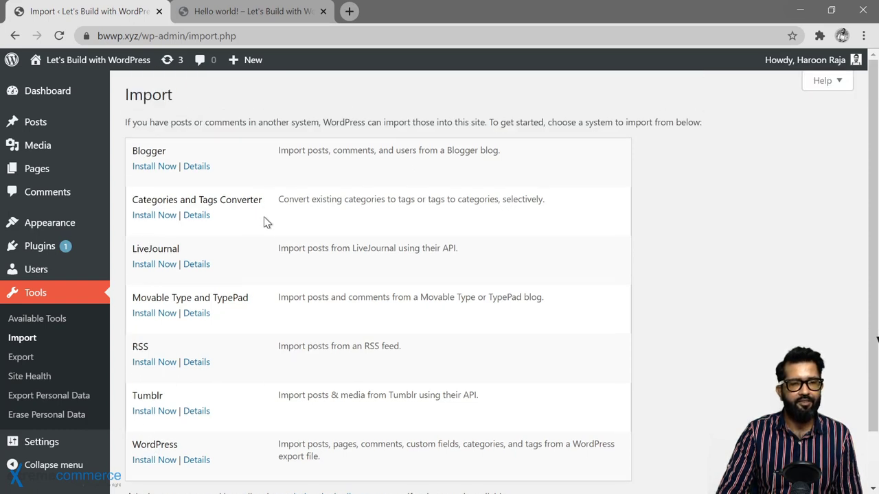
pyautogui.scroll(-2, 265, 242)
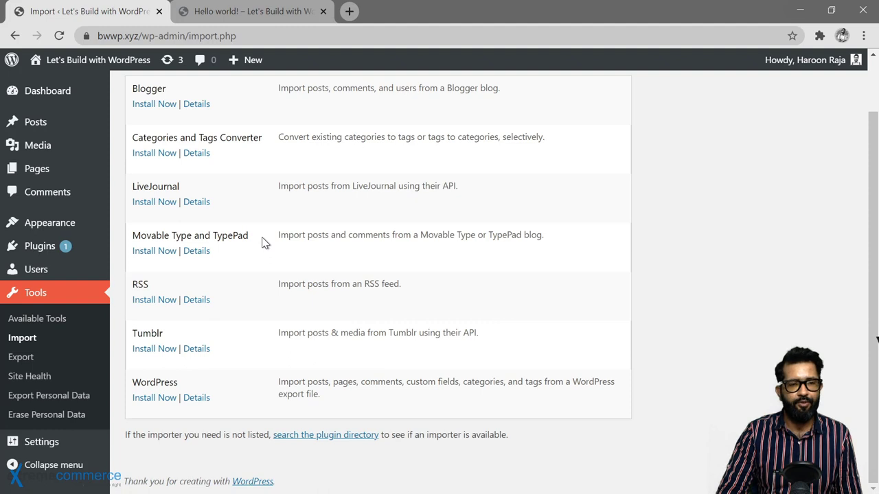
pyautogui.scroll(2, 265, 242)
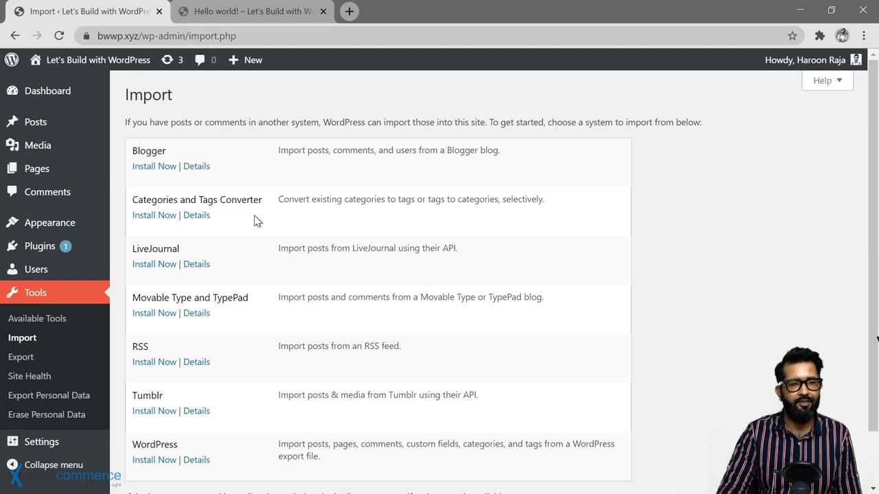
pyautogui.scroll(-2, 254, 275)
pyautogui.scroll(2, 258, 325)
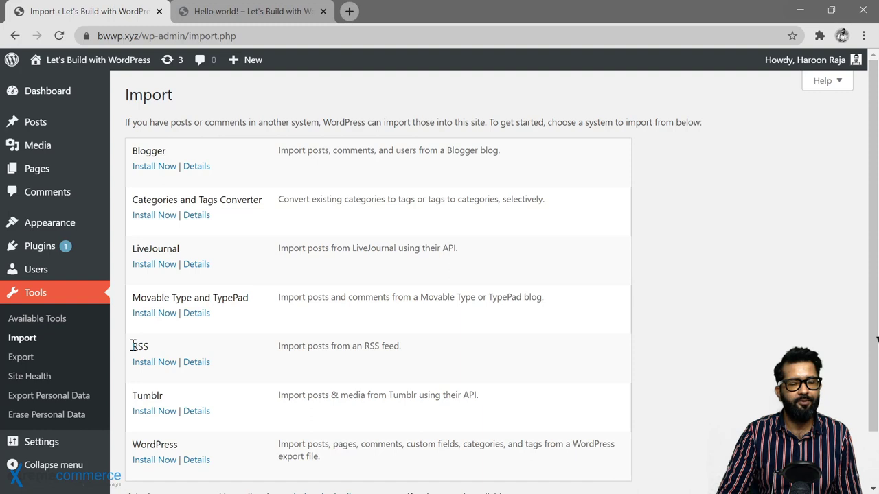
pyautogui.scroll(-2, 134, 345)
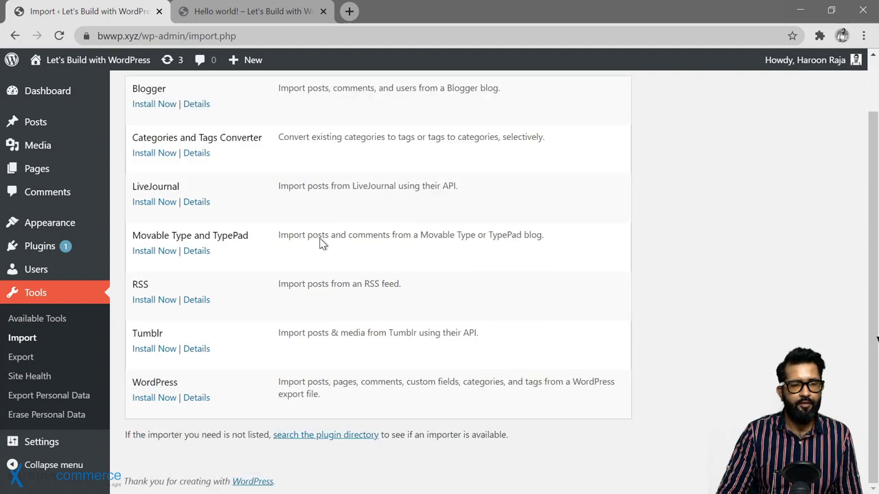
pyautogui.click(150, 403)
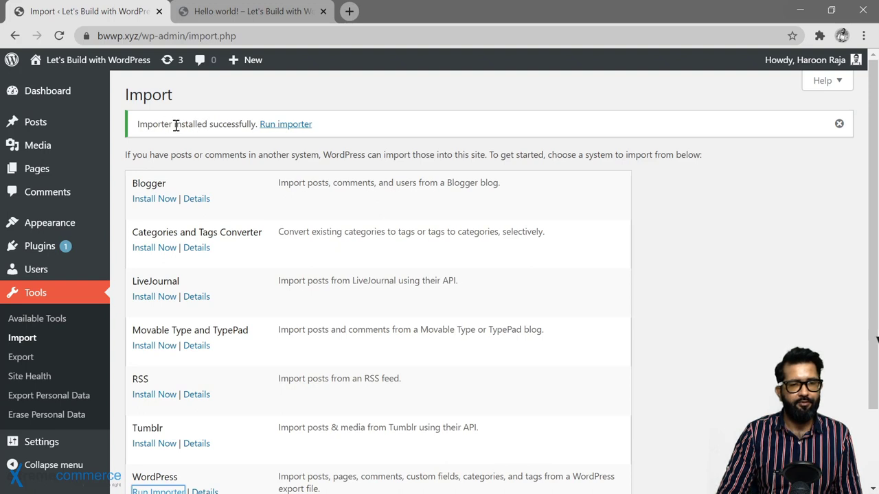
pyautogui.scroll(-3, 268, 286)
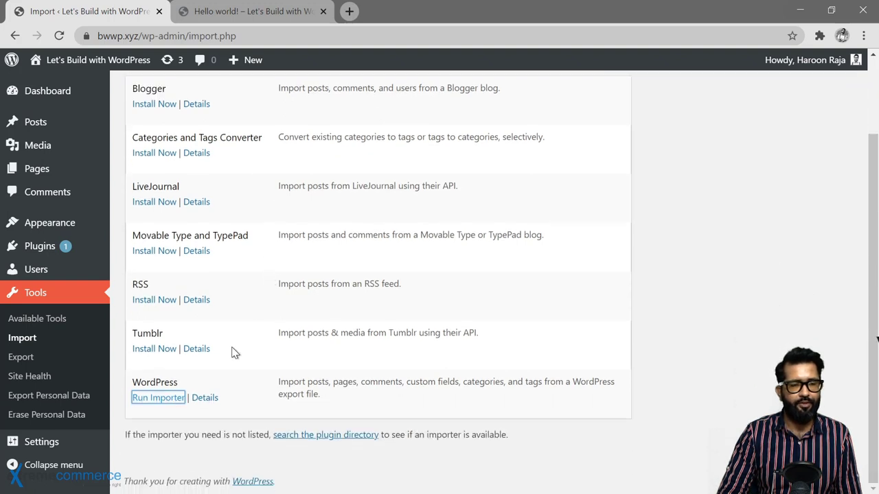
pyautogui.click(156, 401)
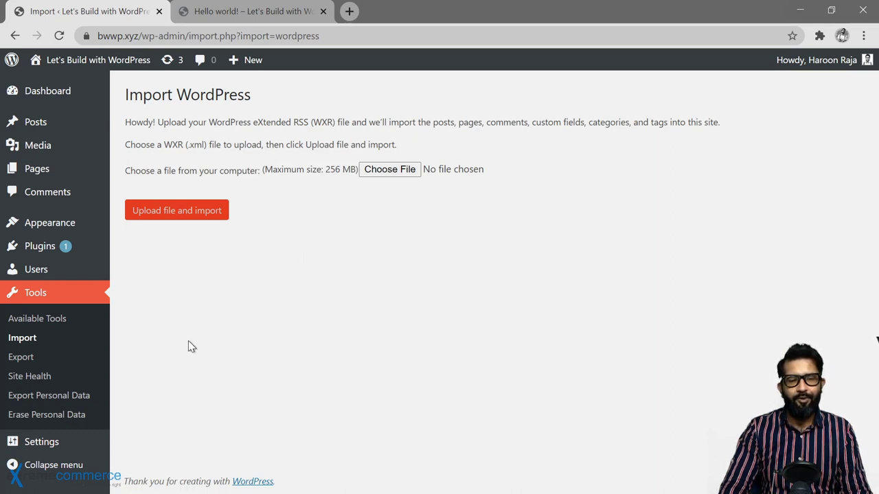
# Open the Export tools page and examine which kinds of site content can be exported
pyautogui.click(22, 360)
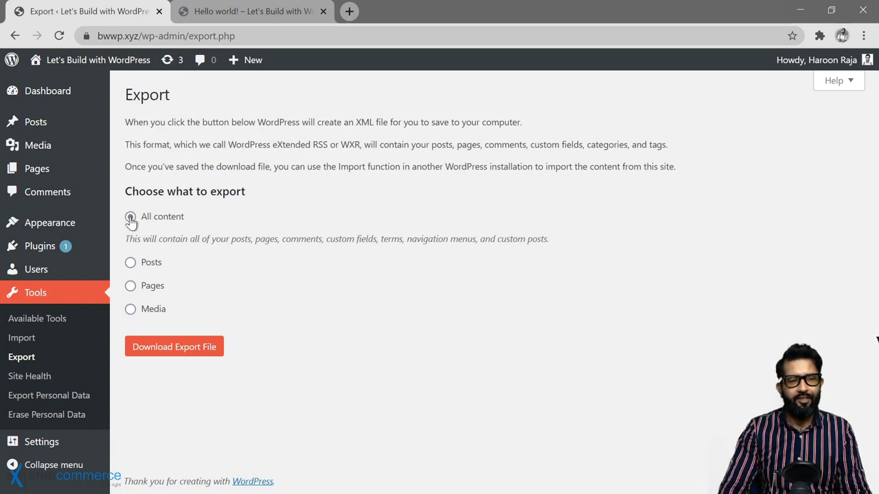
pyautogui.moveTo(70, 121)
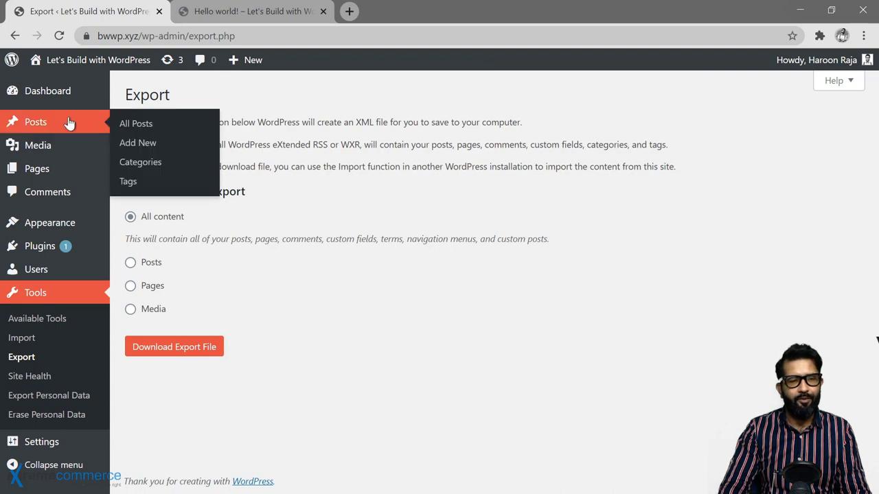
pyautogui.moveTo(38, 169)
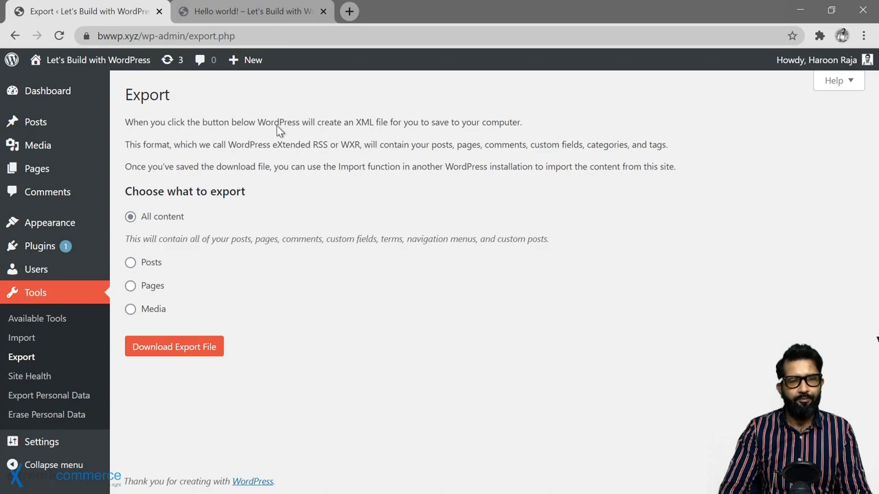
# Return to the list of importers and run the WordPress importer
pyautogui.click(25, 339)
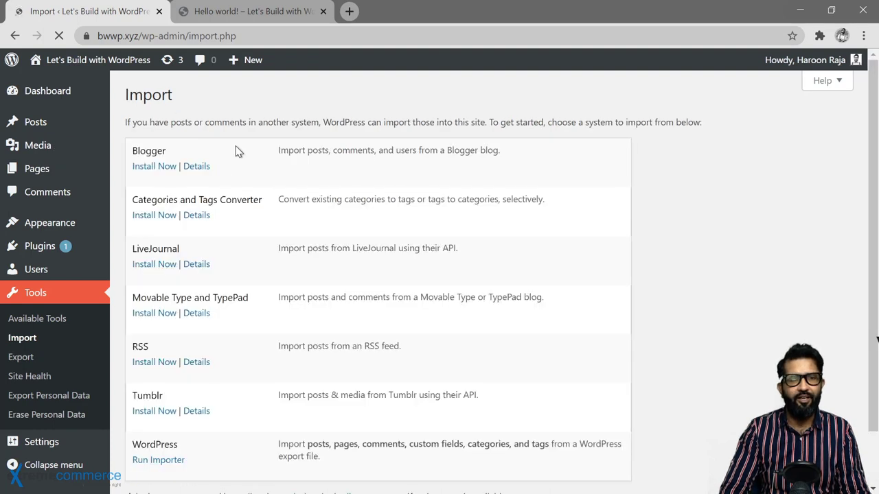
pyautogui.scroll(-1, 245, 265)
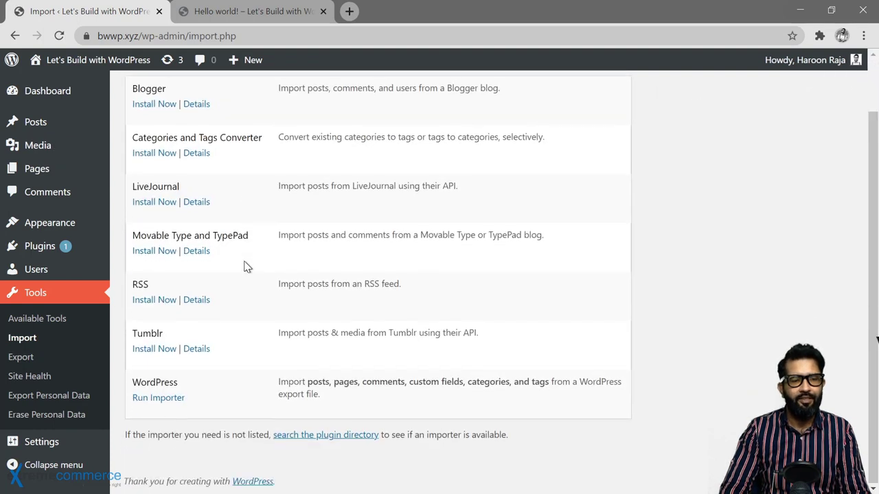
pyautogui.click(153, 399)
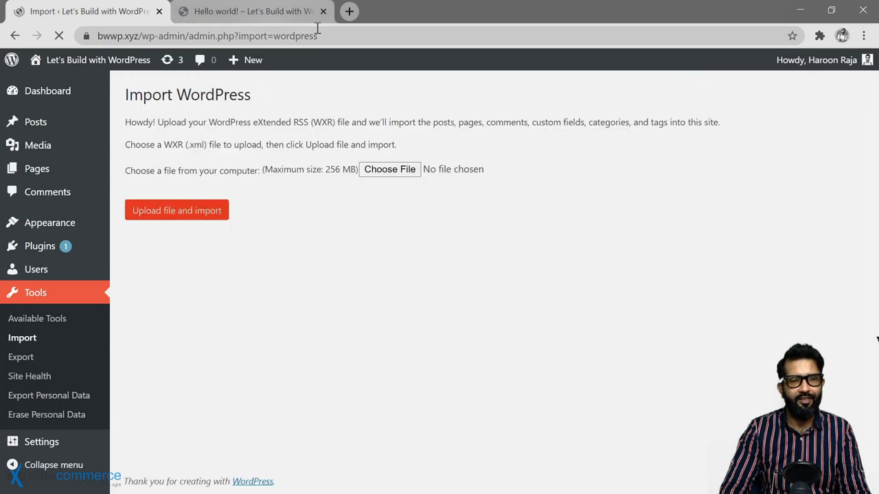
# Search the web for "wordpress theme unit test" in a new tab and save themeunittestdata.wordpress.xml via the WordPress Codex result
pyautogui.click(349, 14)
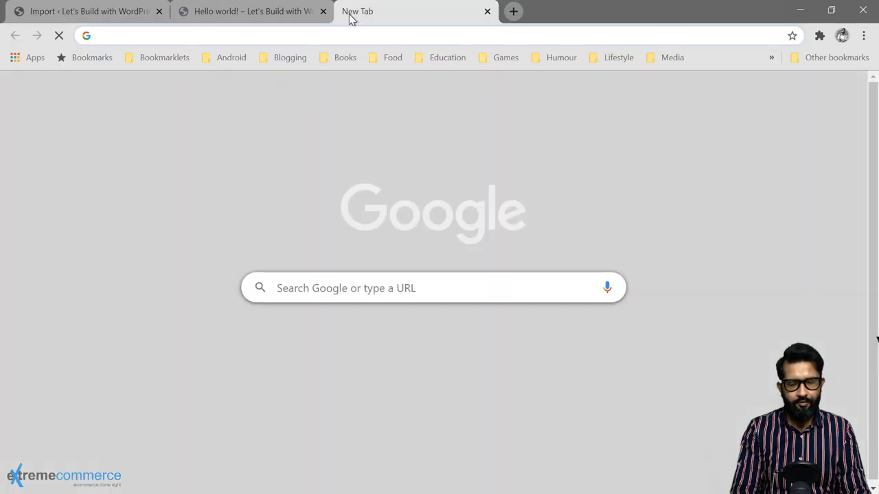
pyautogui.write('wordpress g')
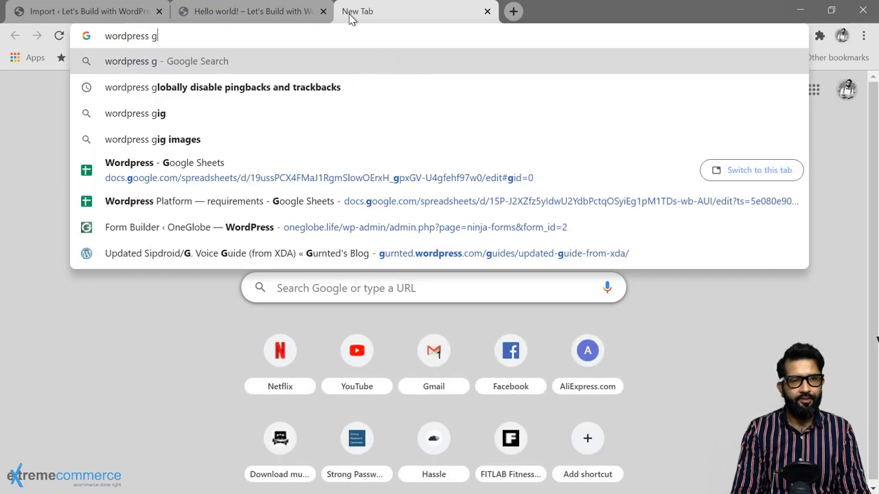
pyautogui.press('BackSpace')
pyautogui.write('t')
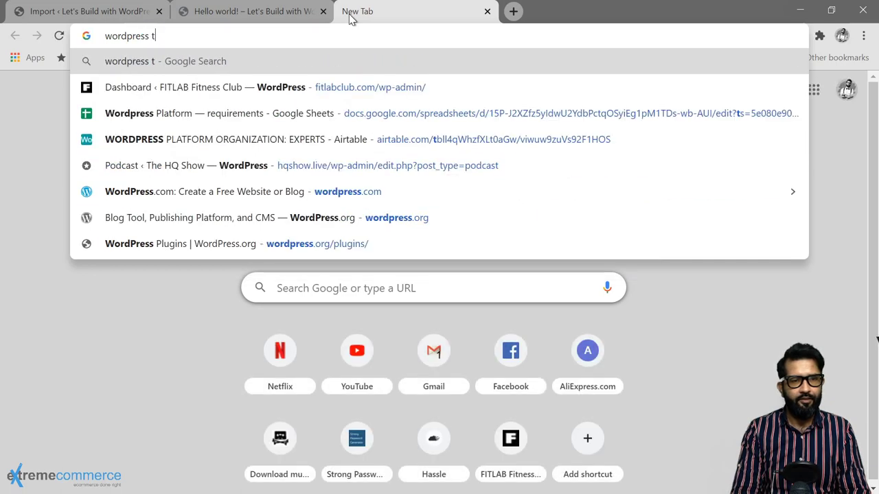
pyautogui.write('heme unit test')
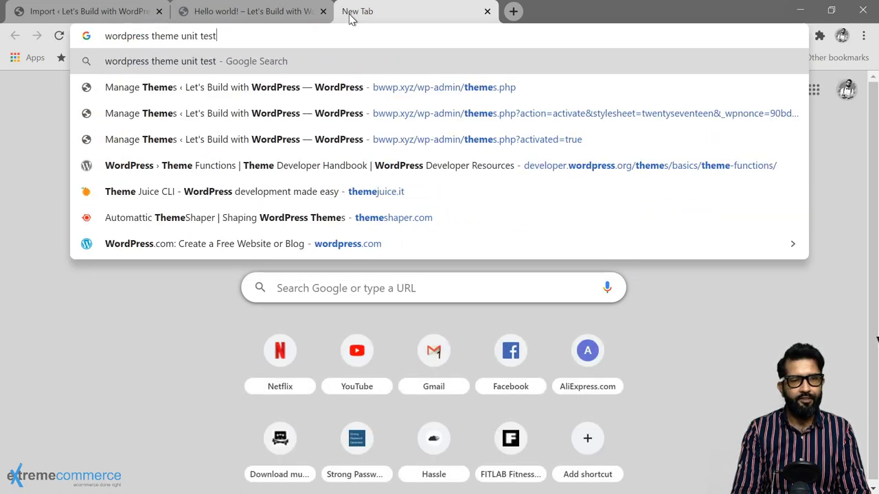
pyautogui.press('Return')
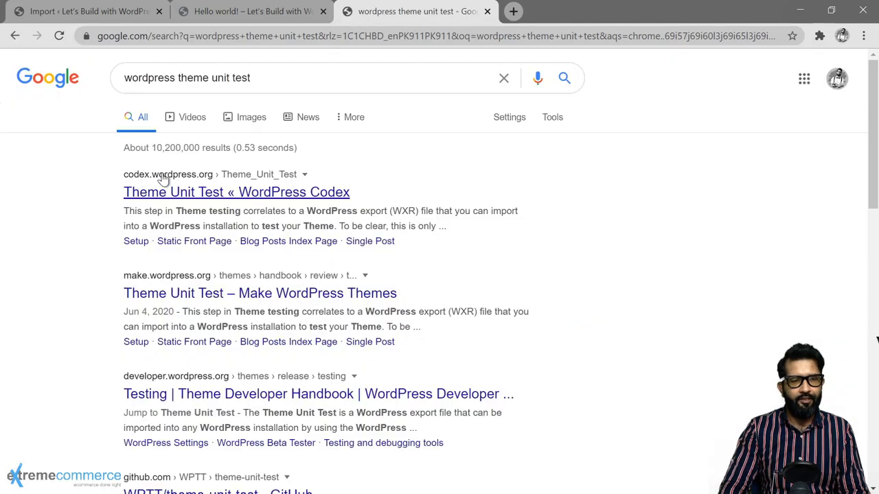
pyautogui.click(210, 194)
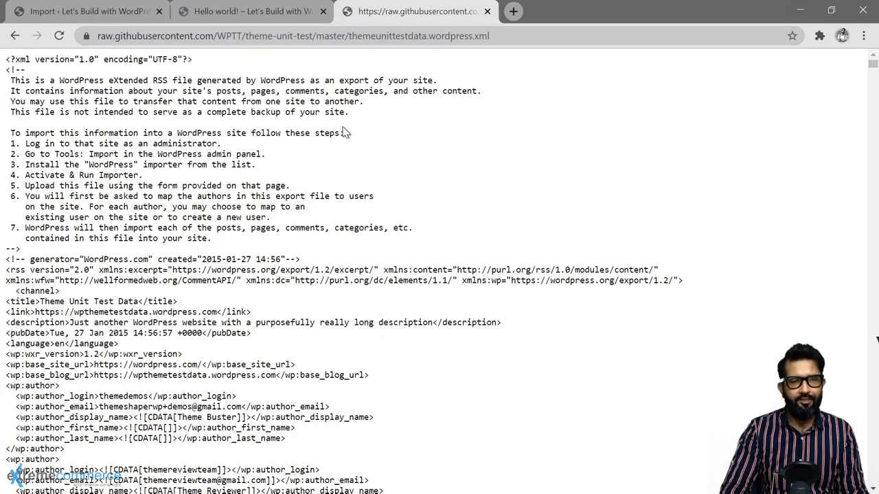
pyautogui.hotkey('ctrl', 's')
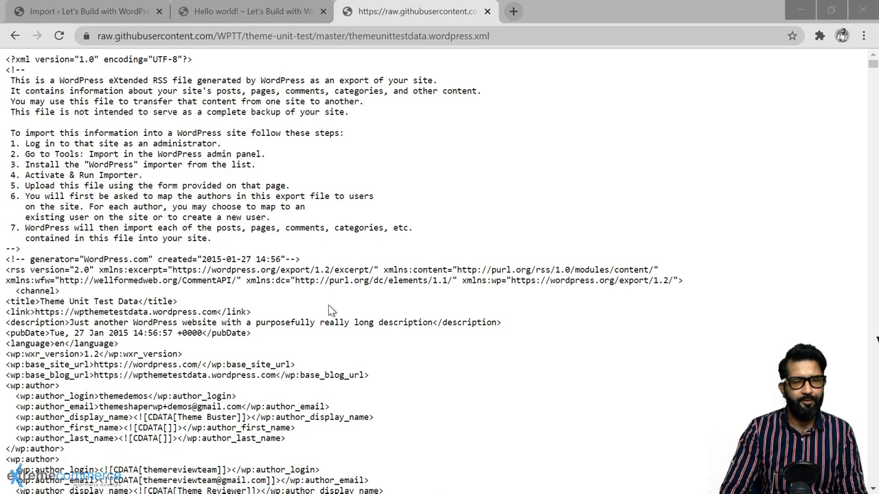
# Choose the saved theme unit test XML file in the WordPress importer and upload it for import
pyautogui.click(85, 11)
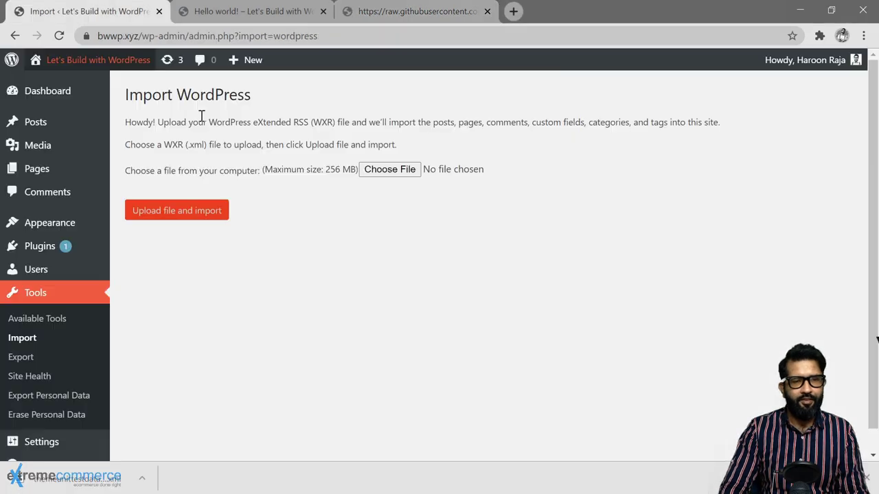
pyautogui.click(381, 173)
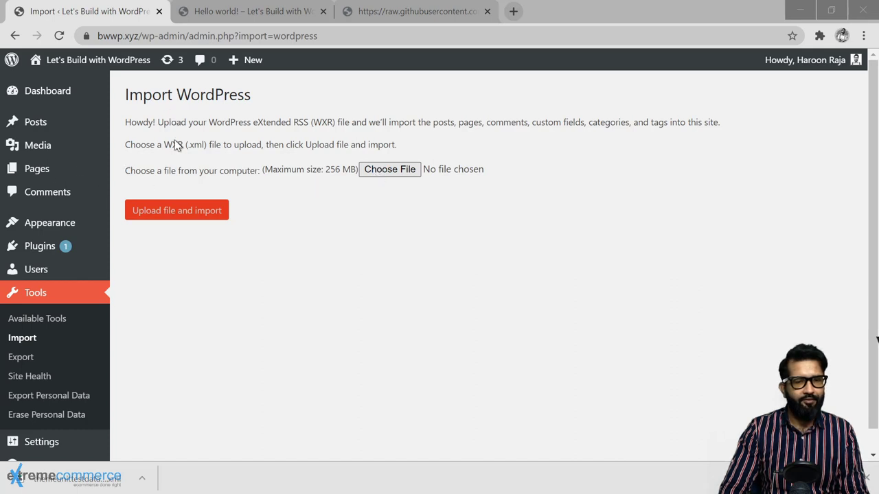
pyautogui.press('Return')
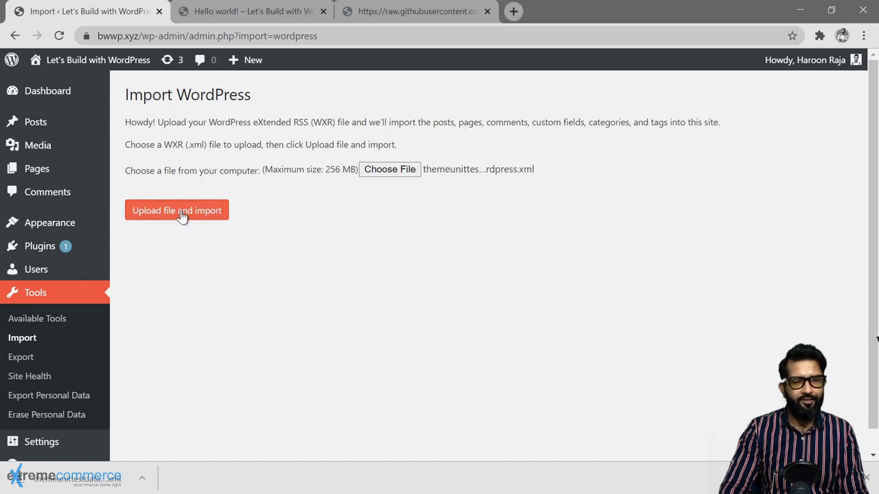
pyautogui.click(161, 215)
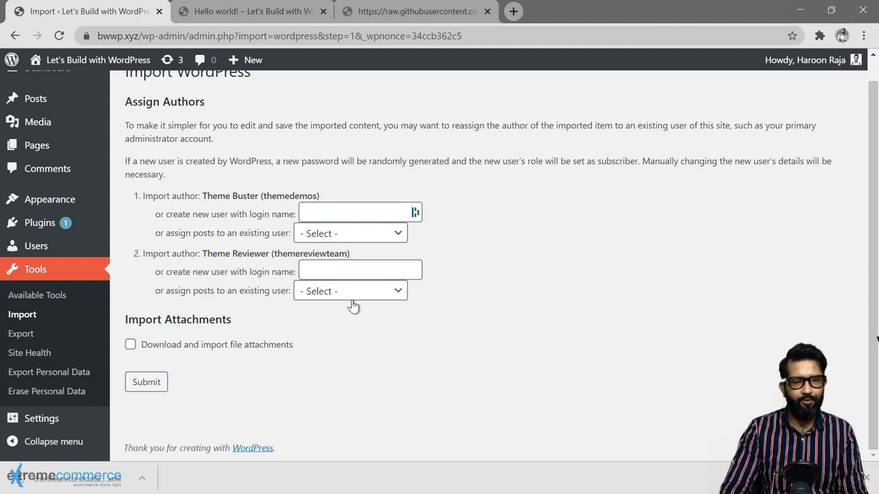
# Assign the posts of both import authors, Theme Buster and Theme Reviewer, to the site's existing user
pyautogui.click(348, 235)
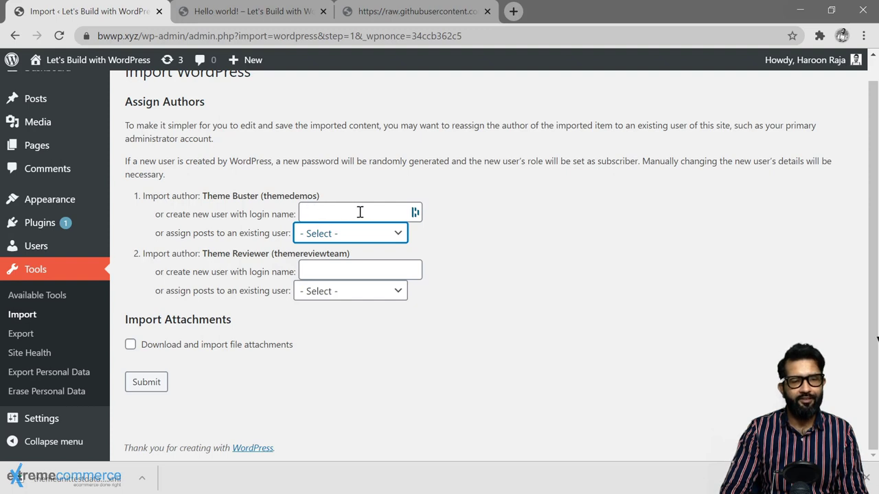
pyautogui.click(357, 258)
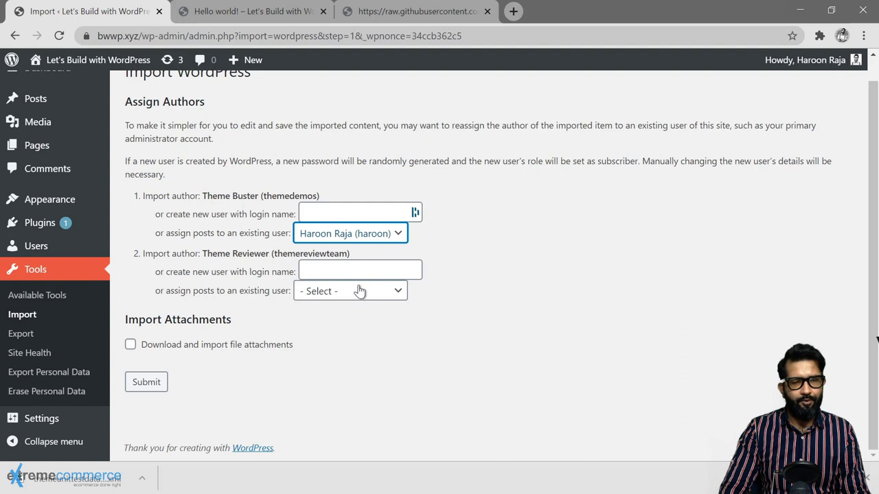
pyautogui.click(359, 294)
pyautogui.click(355, 323)
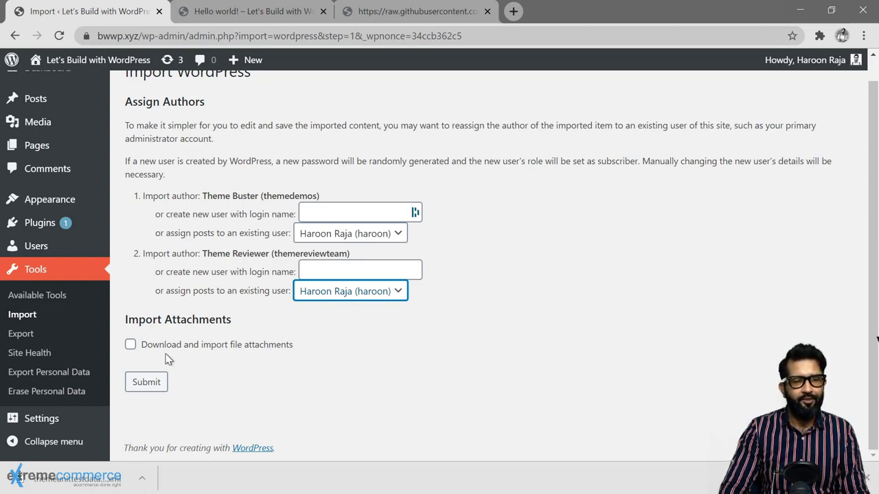
# Enable downloading and importing of file attachments and submit the import
pyautogui.click(131, 346)
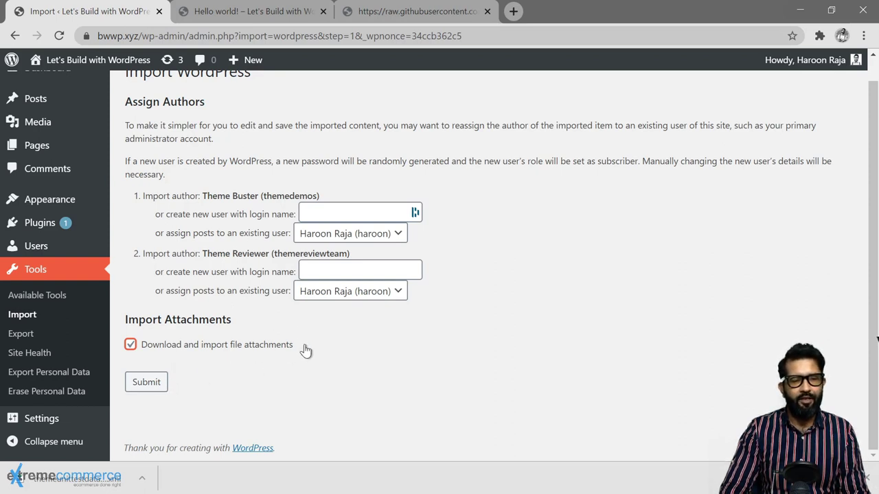
pyautogui.click(148, 385)
pyautogui.click(148, 385)
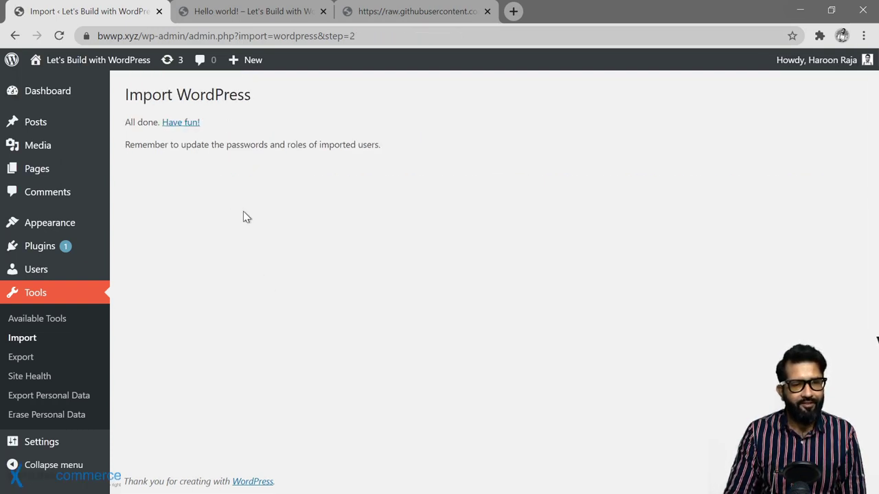
# Examine the imported entries in the full posts list and open the list of pages
pyautogui.moveTo(60, 128)
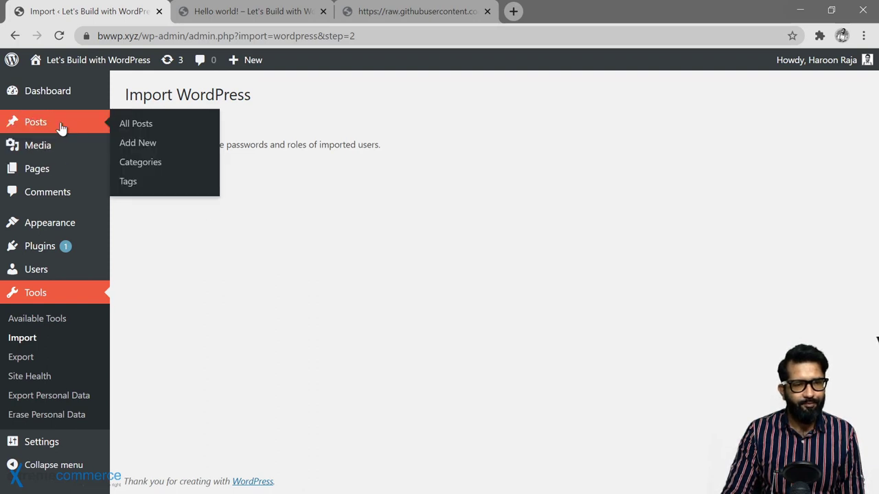
pyautogui.click(125, 124)
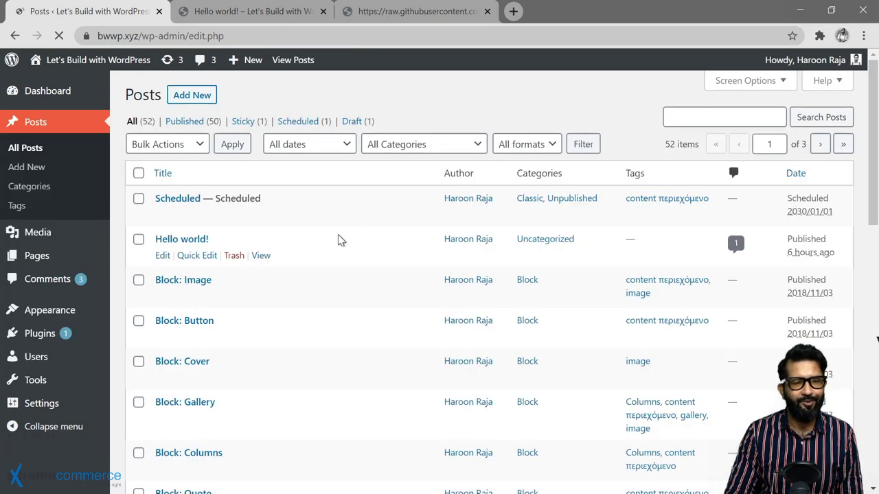
pyautogui.scroll(-15, 338, 239)
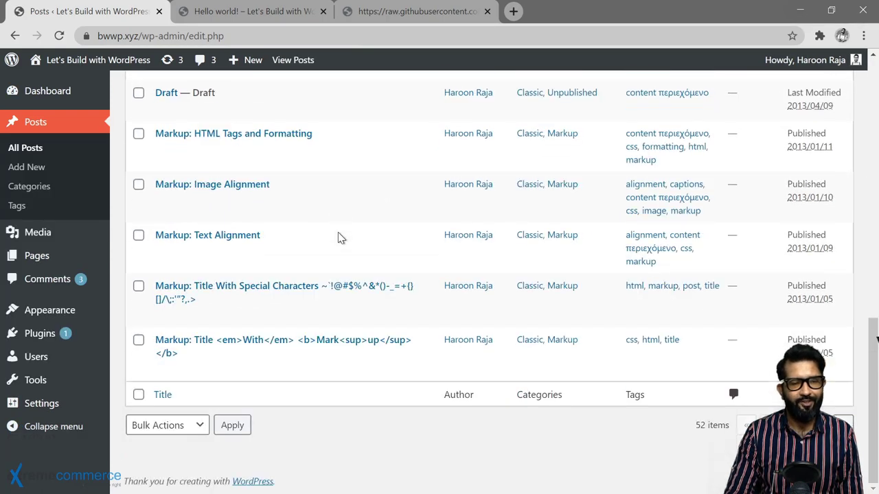
pyautogui.scroll(15, 338, 239)
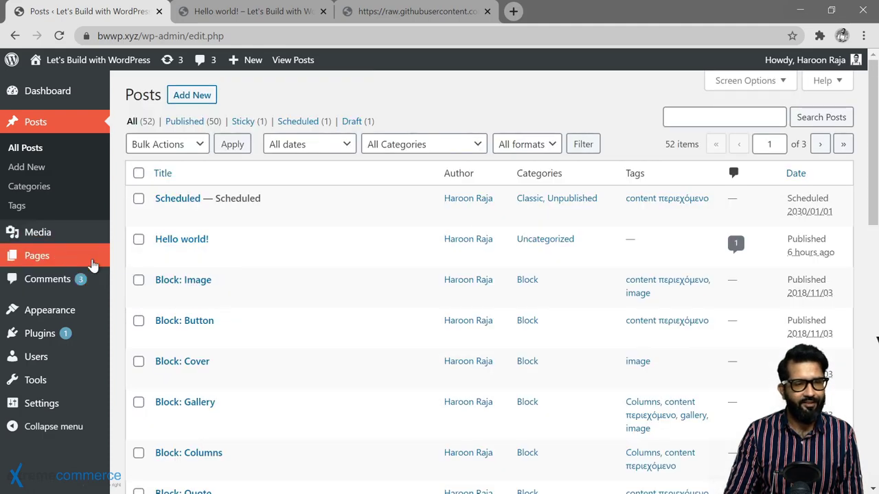
pyautogui.click(93, 264)
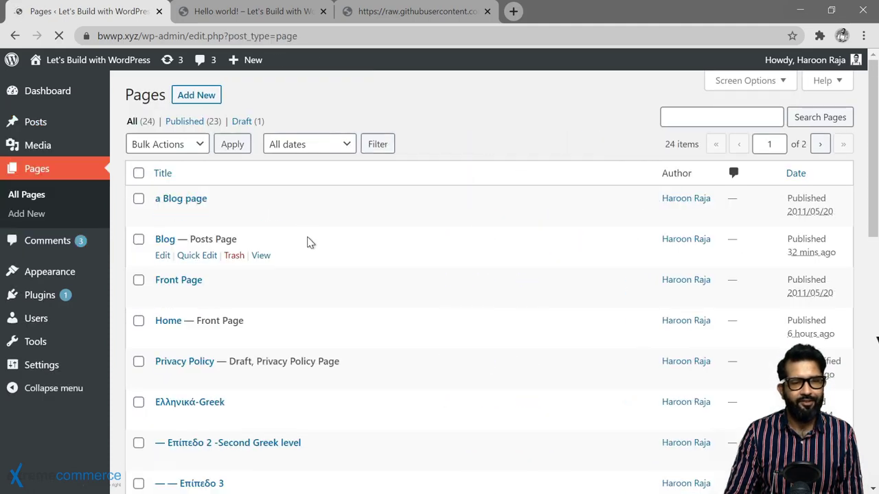
# Look through the imported entries in the list of all pages
pyautogui.scroll(-1, 297, 250)
pyautogui.scroll(-9, 297, 250)
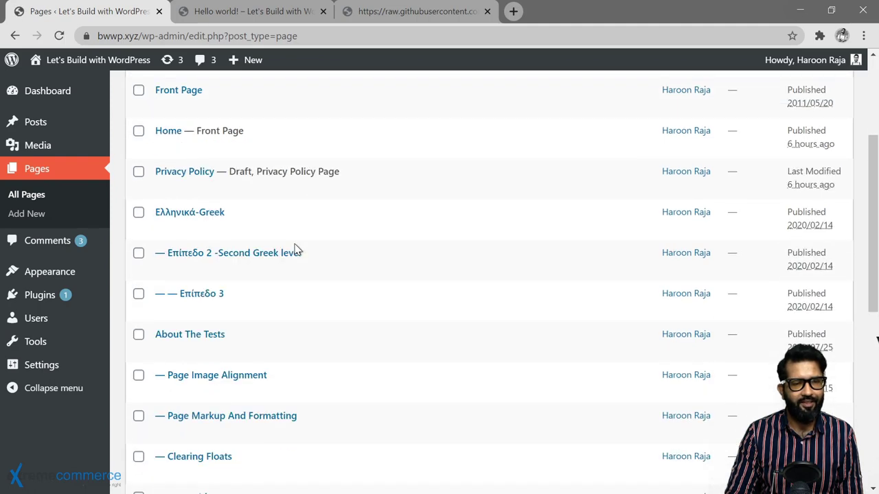
pyautogui.scroll(4, 297, 250)
pyautogui.scroll(6, 297, 250)
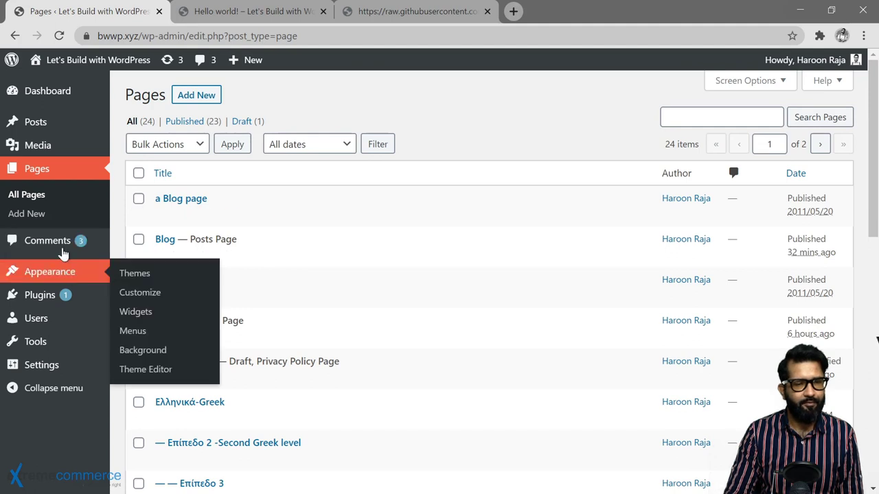
# Look through the imported files in the media library and open the list of comments
pyautogui.click(55, 147)
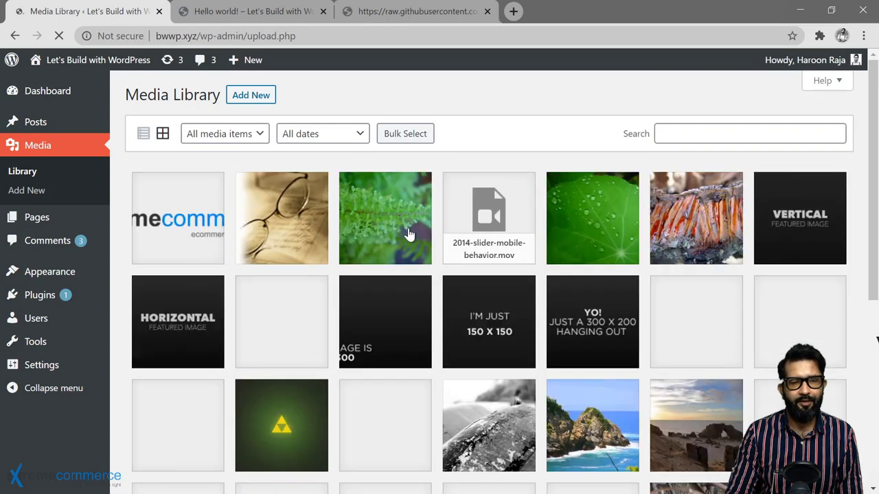
pyautogui.scroll(-5, 408, 235)
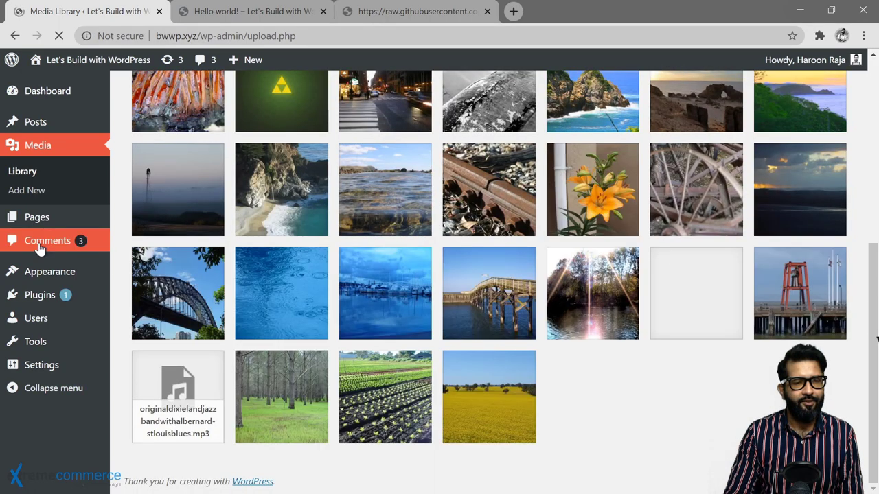
pyautogui.click(40, 241)
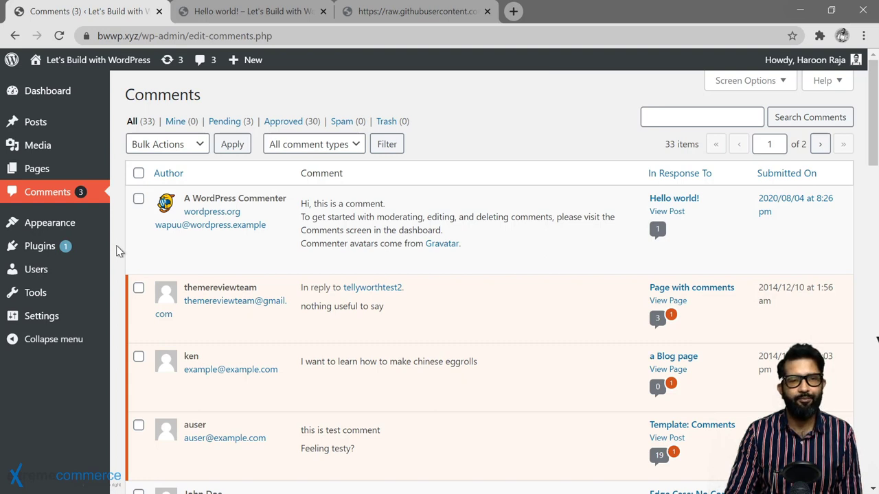
pyautogui.moveTo(69, 227)
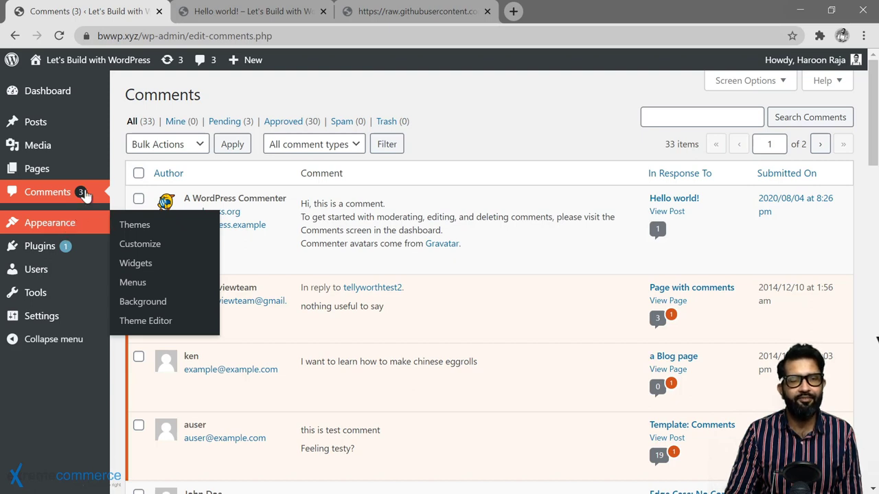
pyautogui.moveTo(76, 168)
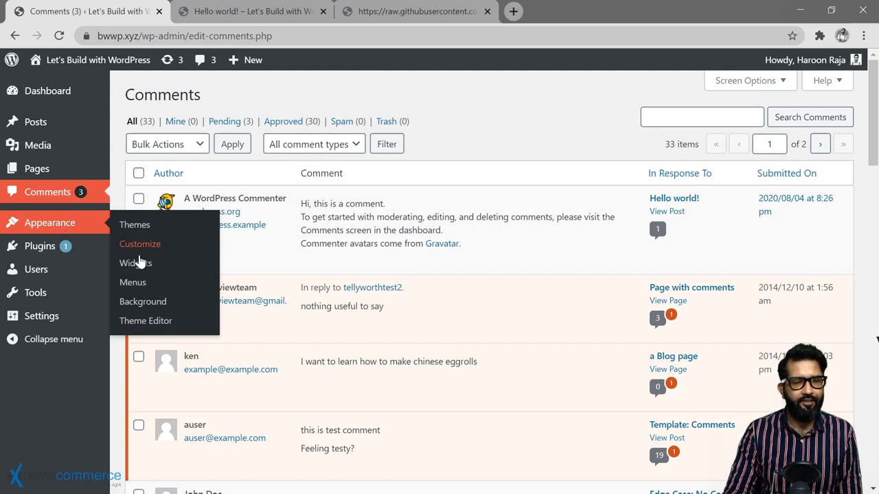
# Open the site's menu editor and examine the structure of the All Pages menu
pyautogui.click(136, 283)
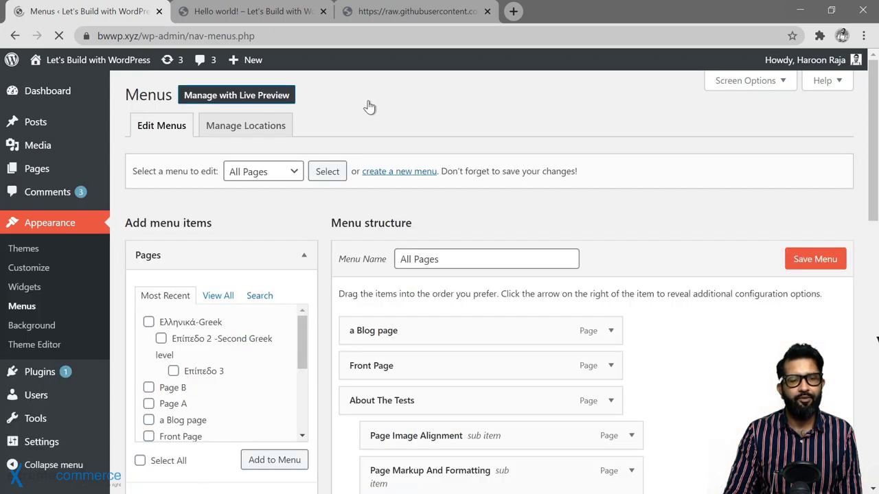
pyautogui.scroll(-2, 702, 333)
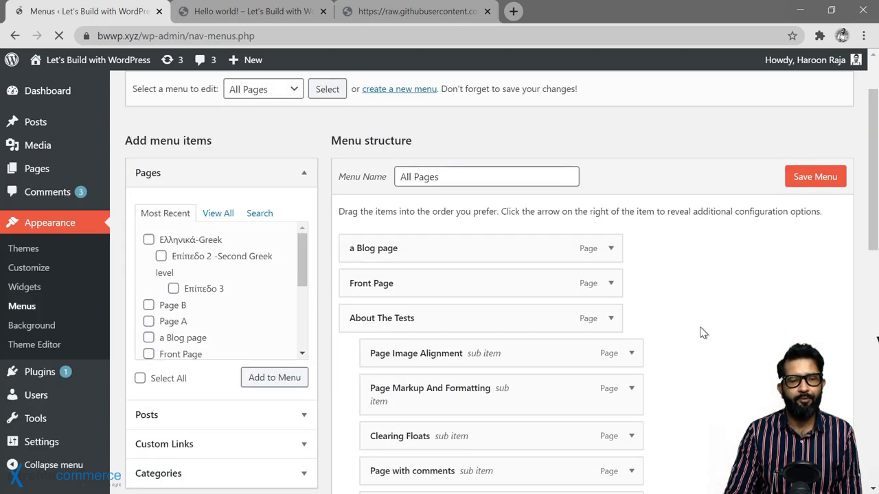
pyautogui.scroll(-1, 702, 332)
pyautogui.scroll(3, 701, 332)
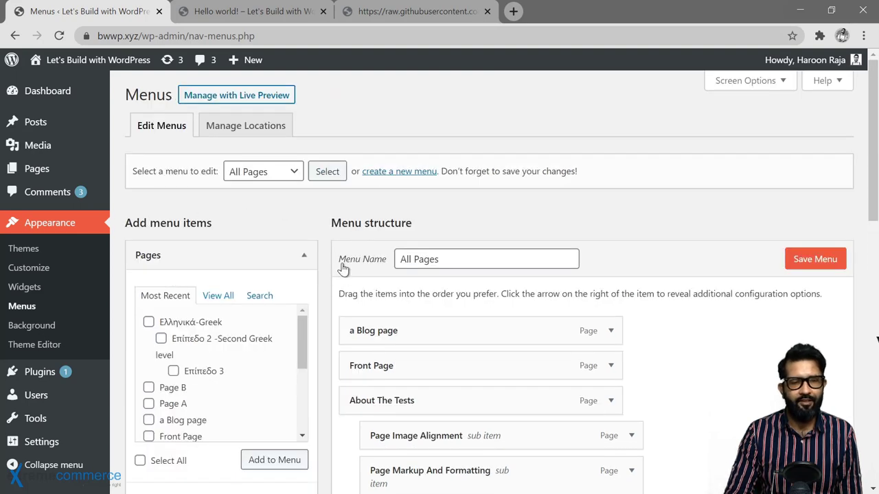
pyautogui.scroll(-2, 324, 158)
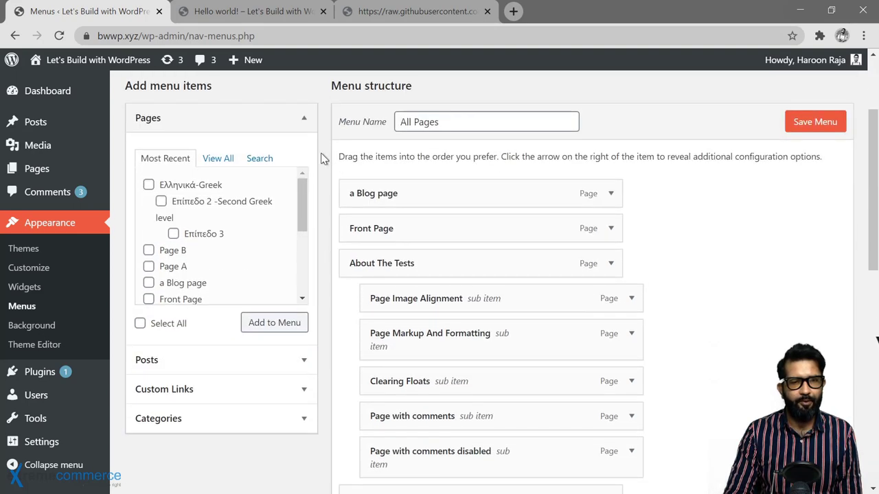
# Reload the published Hello world! post on the site to check its header navigation
pyautogui.click(257, 15)
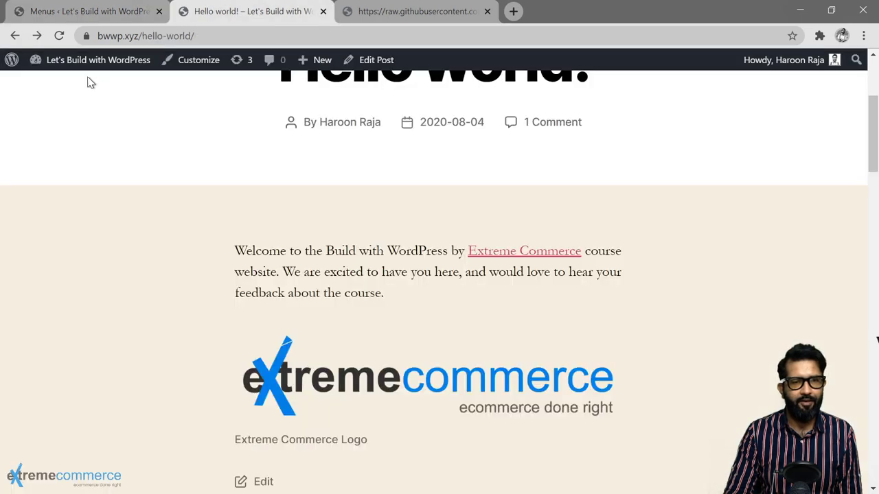
pyautogui.scroll(3, 87, 83)
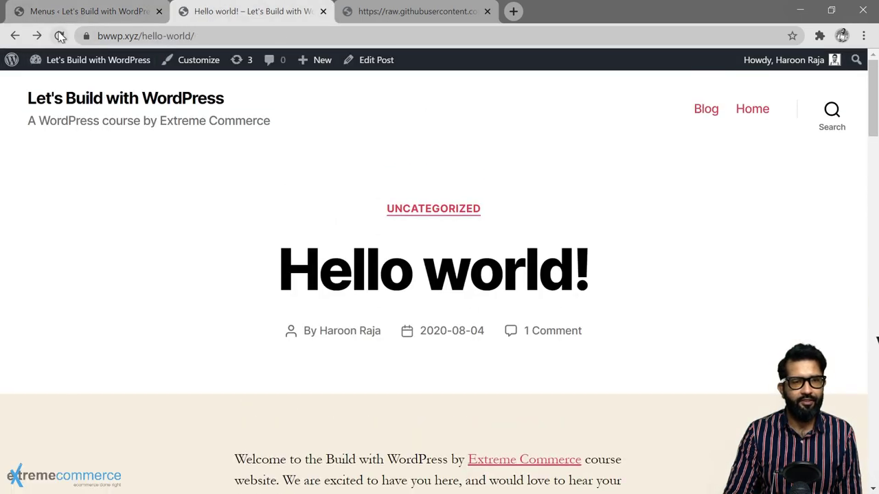
pyautogui.click(60, 35)
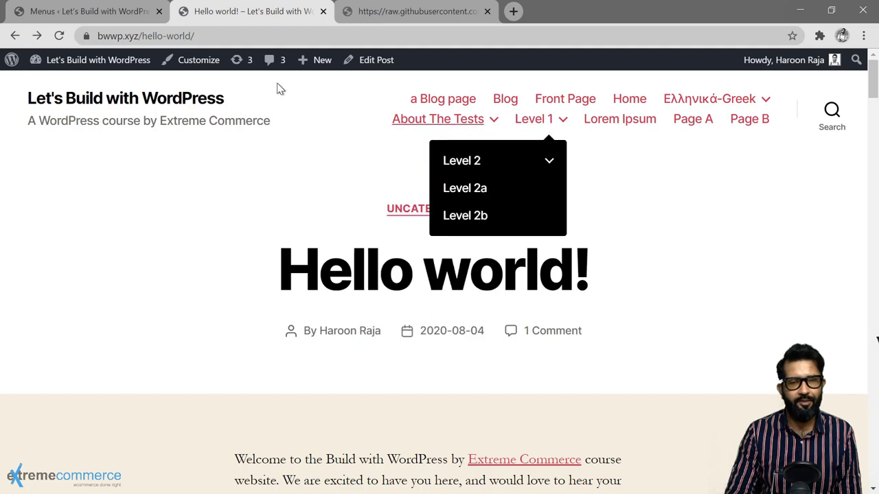
# Return to the menu editor and check the list of menus available for editing
pyautogui.click(130, 18)
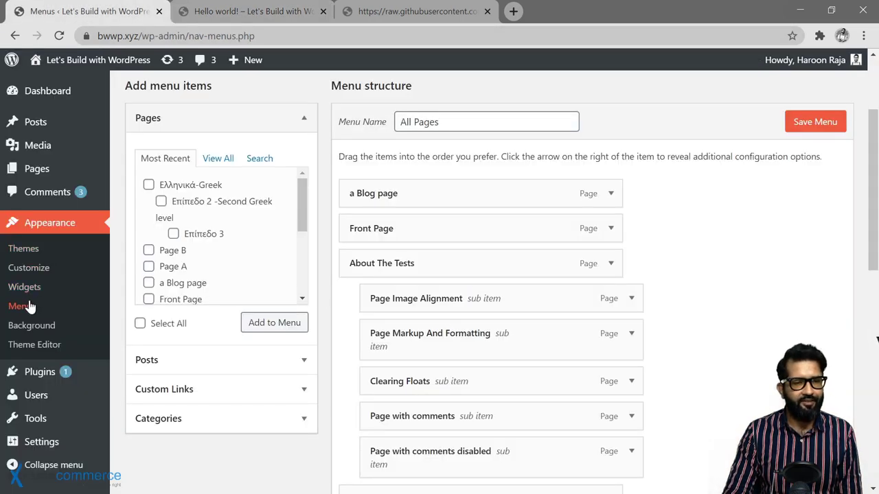
pyautogui.scroll(3, 392, 219)
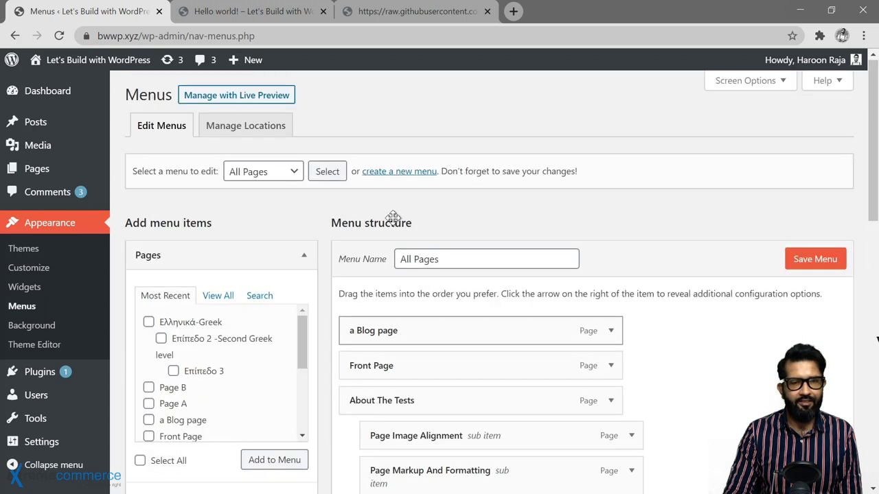
pyautogui.click(296, 177)
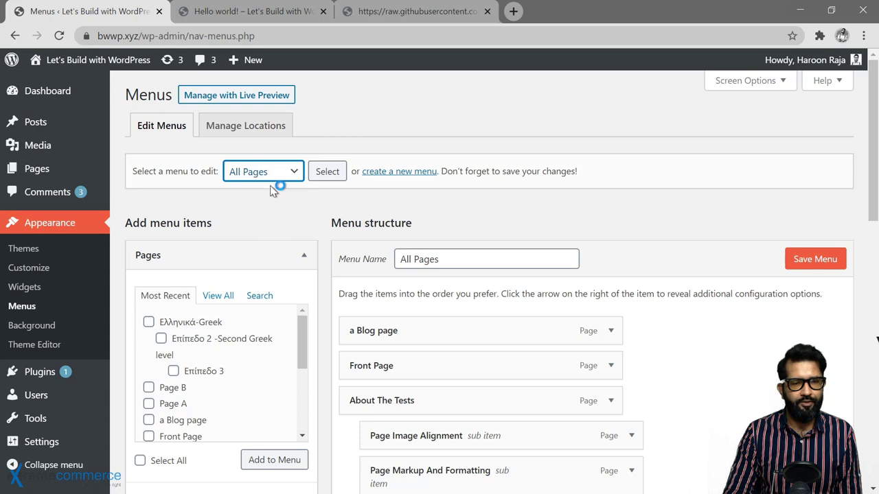
pyautogui.scroll(-1, 366, 323)
pyautogui.scroll(-2, 366, 323)
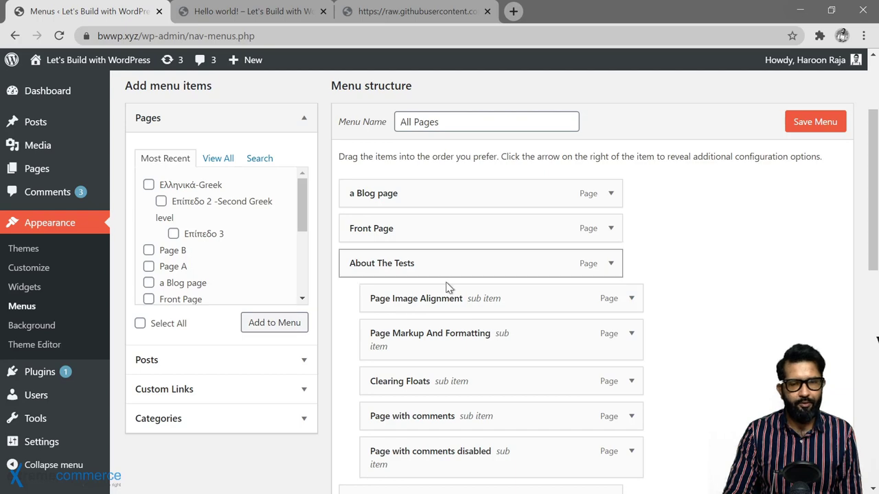
# Expand the posts available as menu items, look through the most recent ones and collapse them again
pyautogui.scroll(-2, 348, 343)
pyautogui.click(299, 228)
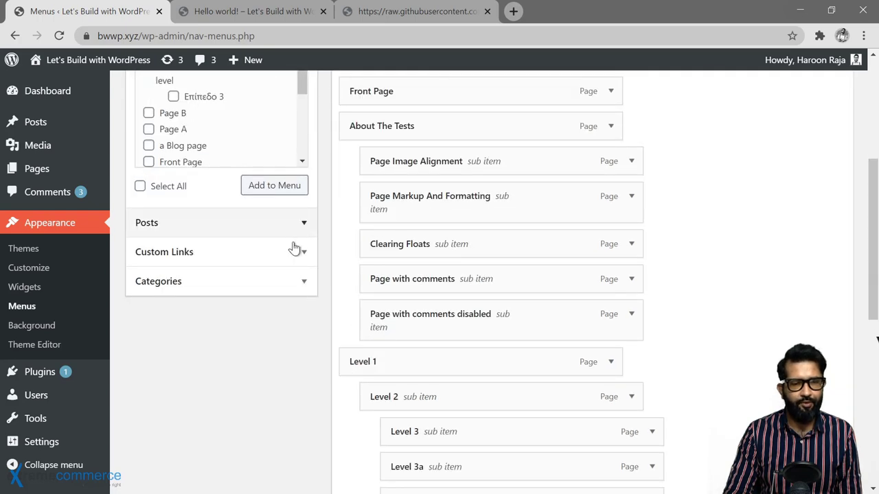
pyautogui.scroll(-2, 307, 343)
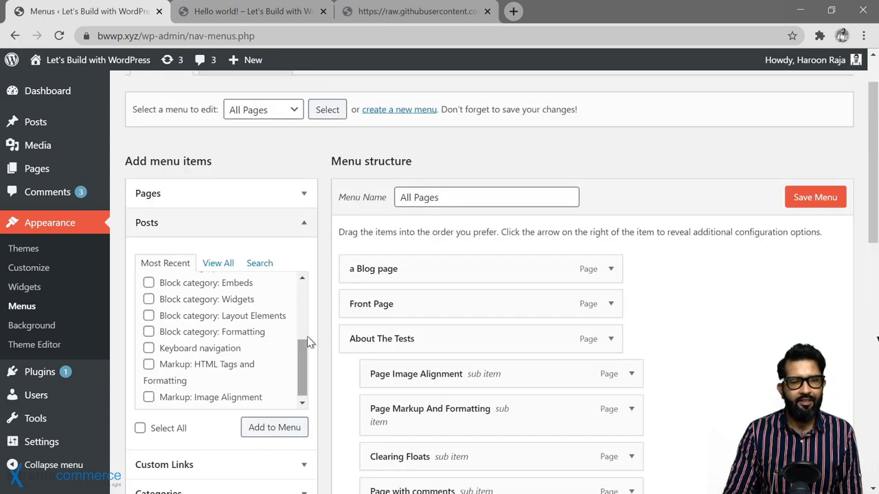
pyautogui.scroll(1, 313, 302)
pyautogui.click(306, 286)
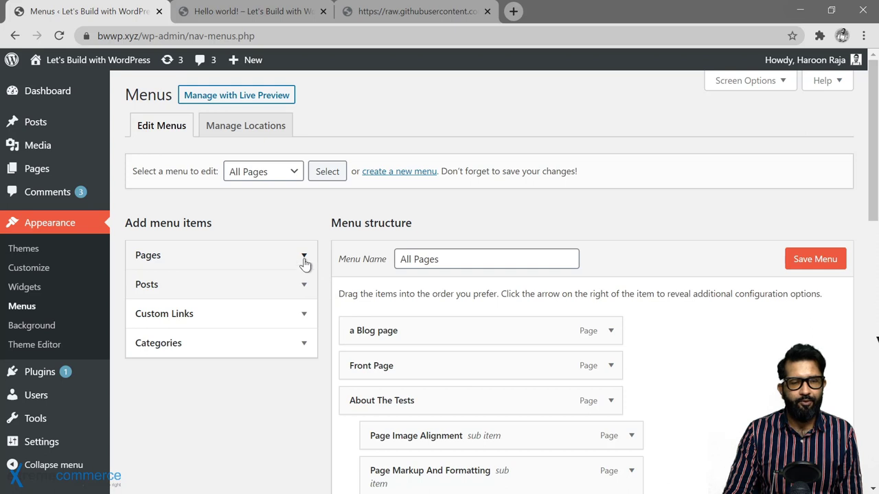
# Expand the categories available as menu items and look through the most used ones
pyautogui.click(304, 344)
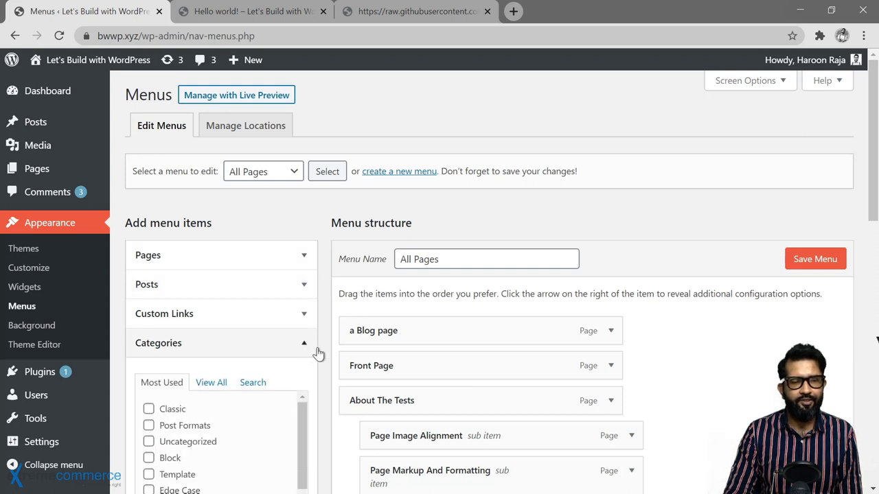
pyautogui.scroll(-1, 330, 351)
pyautogui.scroll(-5, 330, 351)
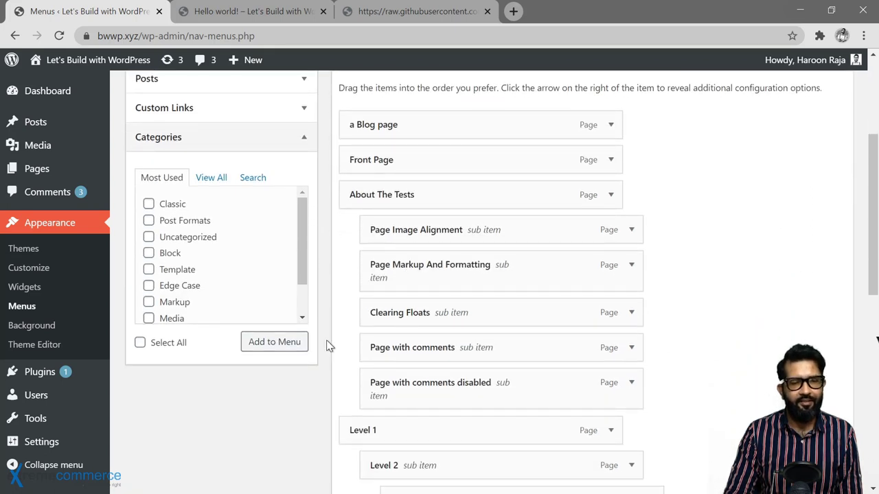
pyautogui.scroll(6, 322, 328)
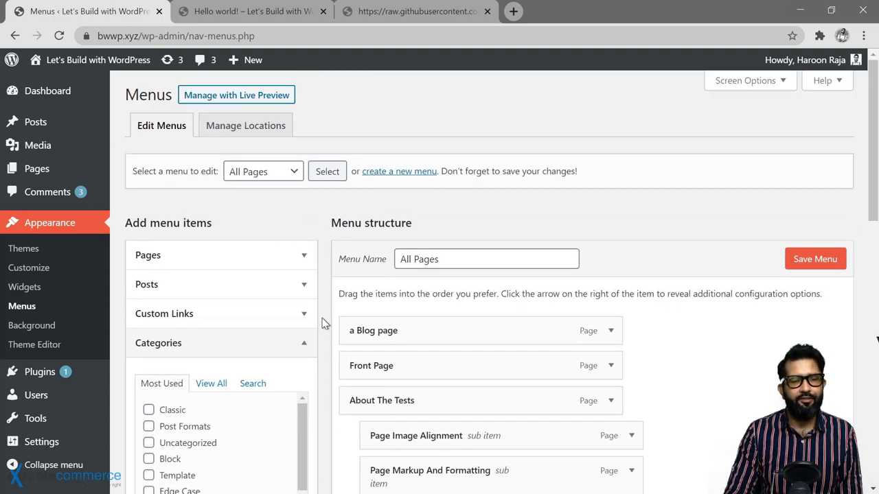
pyautogui.scroll(-4, 325, 324)
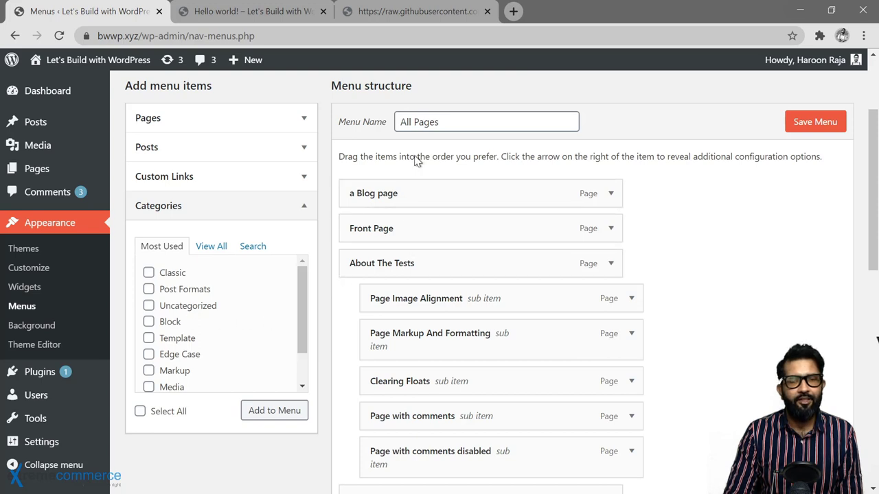
# Check the live site's header navigation, and examine the All Pages menu's remaining items and display location settings
pyautogui.click(273, 11)
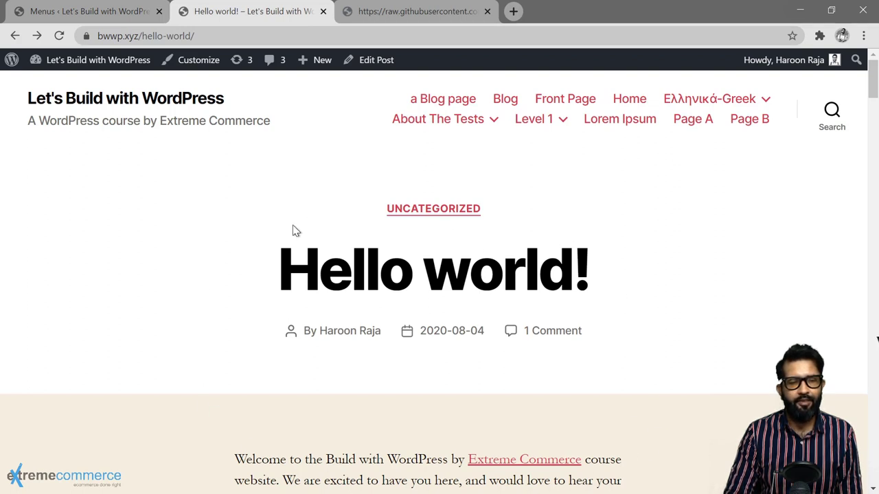
pyautogui.click(130, 17)
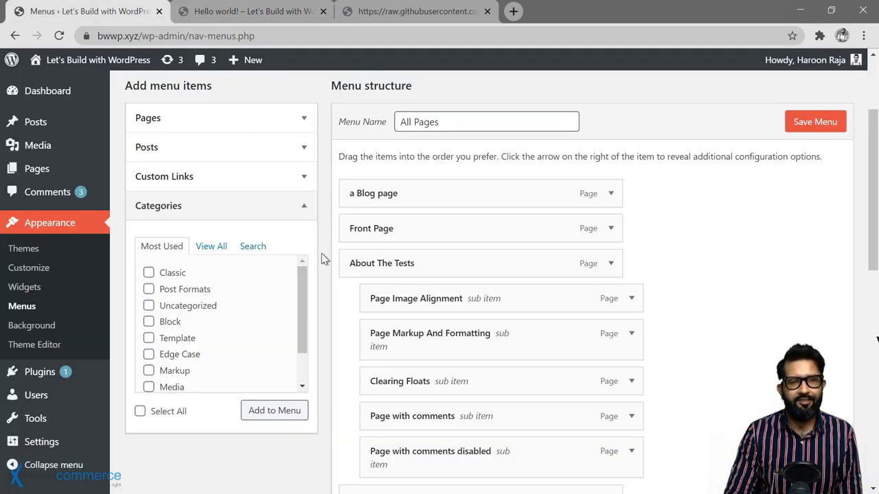
pyautogui.scroll(-2, 322, 255)
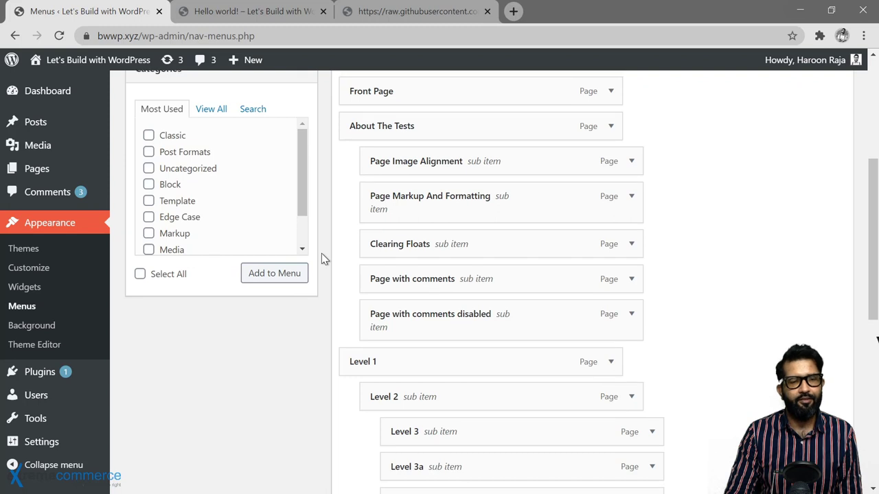
pyautogui.scroll(-6, 322, 256)
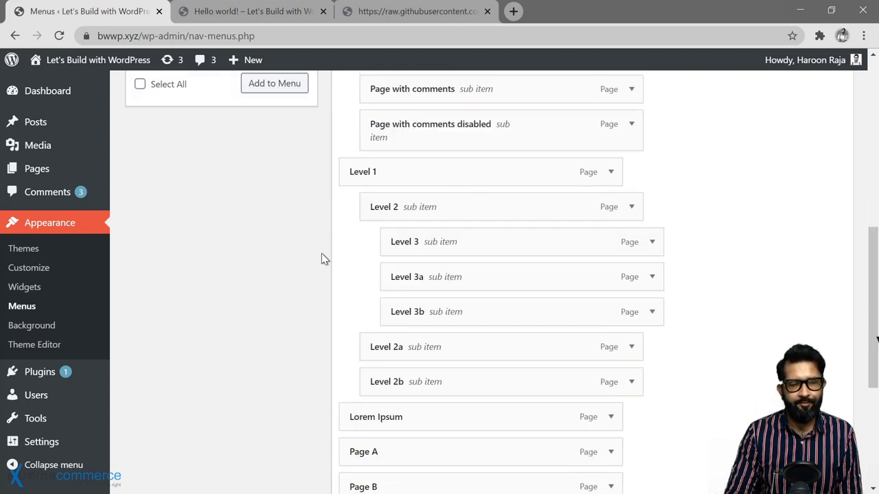
pyautogui.scroll(-1, 323, 258)
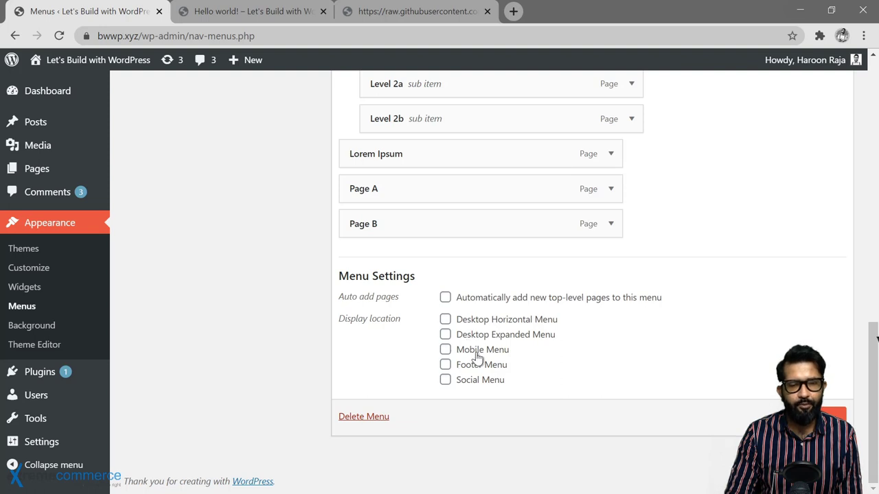
# Examine the published Hello world! post down to its footer, including the recent posts, comments, categories and meta widgets
pyautogui.click(249, 15)
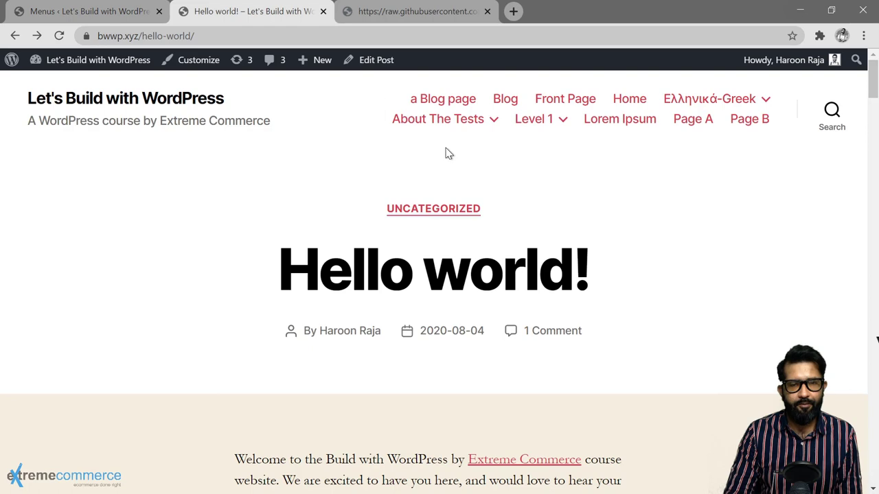
pyautogui.scroll(-10, 537, 213)
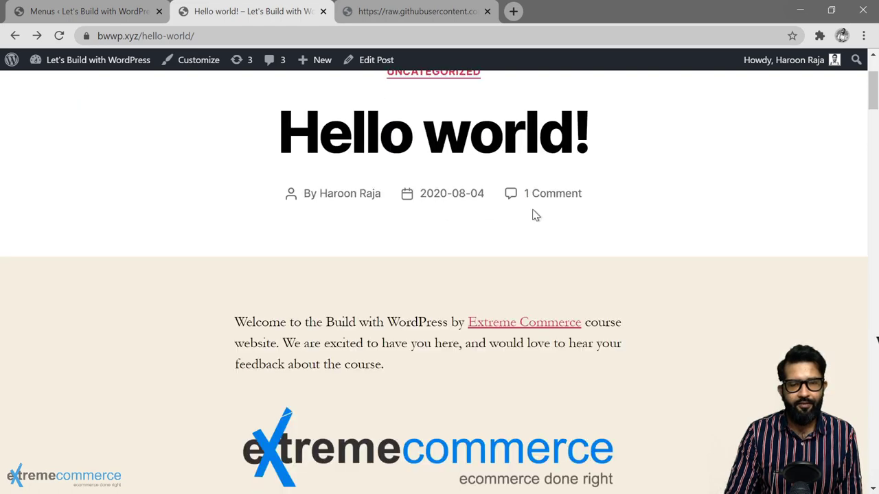
pyautogui.scroll(-20, 535, 215)
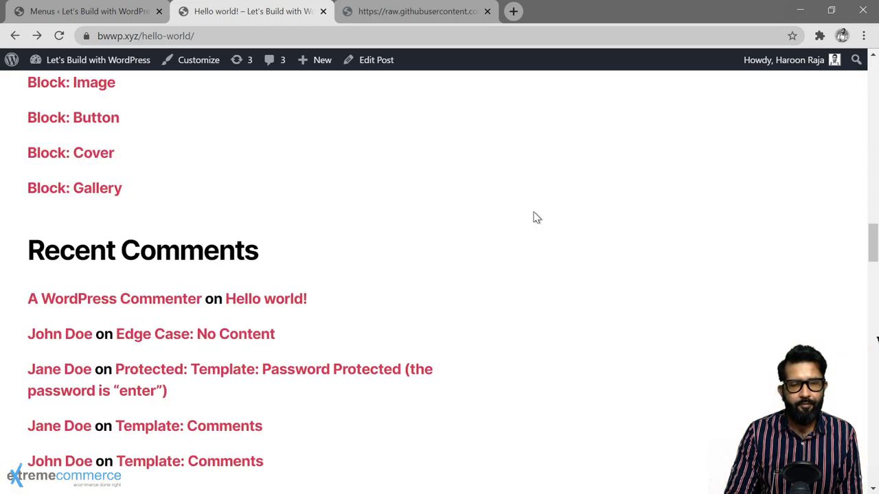
pyautogui.scroll(-15, 537, 218)
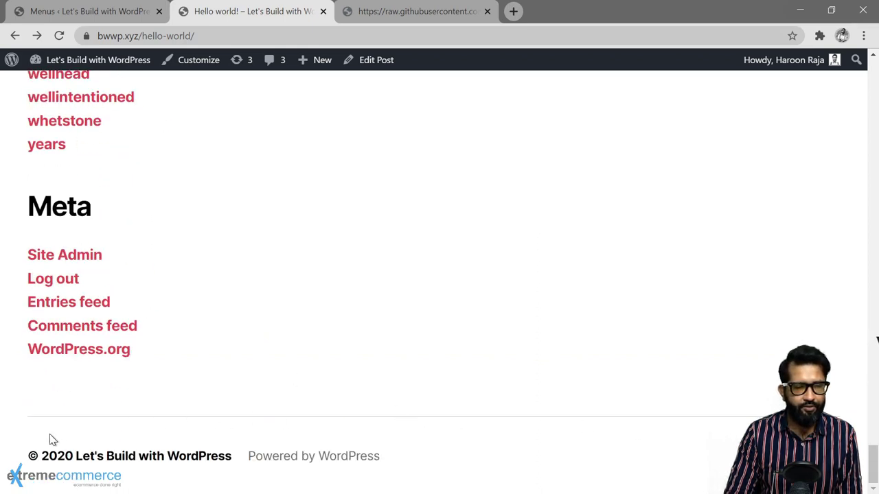
pyautogui.scroll(10, 432, 372)
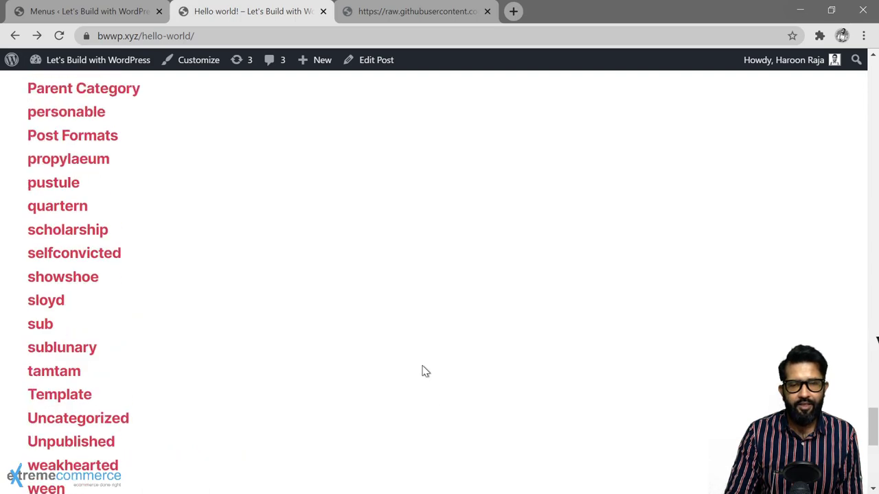
# Look through the Hello world! page's footer widgets again, from recent posts and comments to the archives and categories lists
pyautogui.scroll(15, 422, 367)
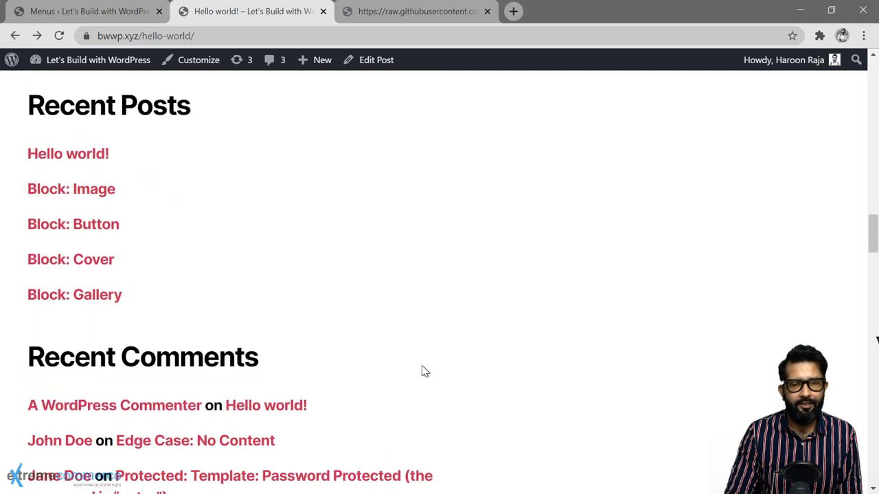
pyautogui.scroll(2, 422, 370)
pyautogui.scroll(-10, 420, 371)
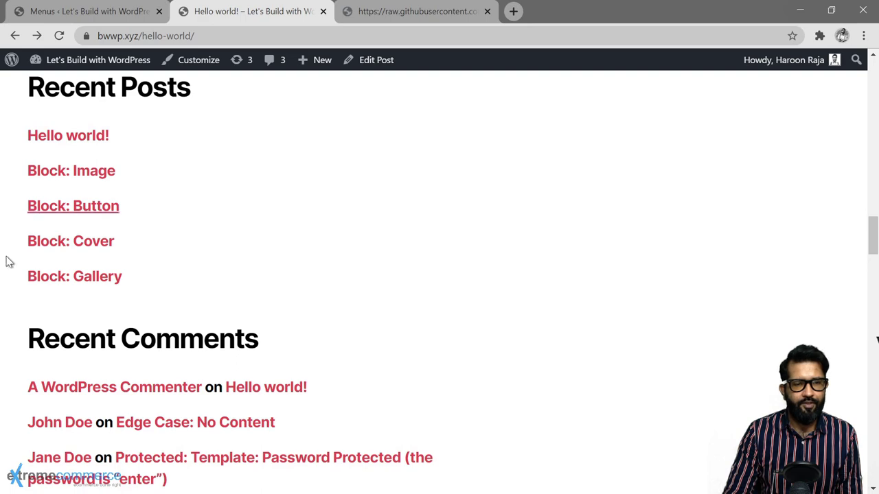
pyautogui.scroll(-7, 13, 411)
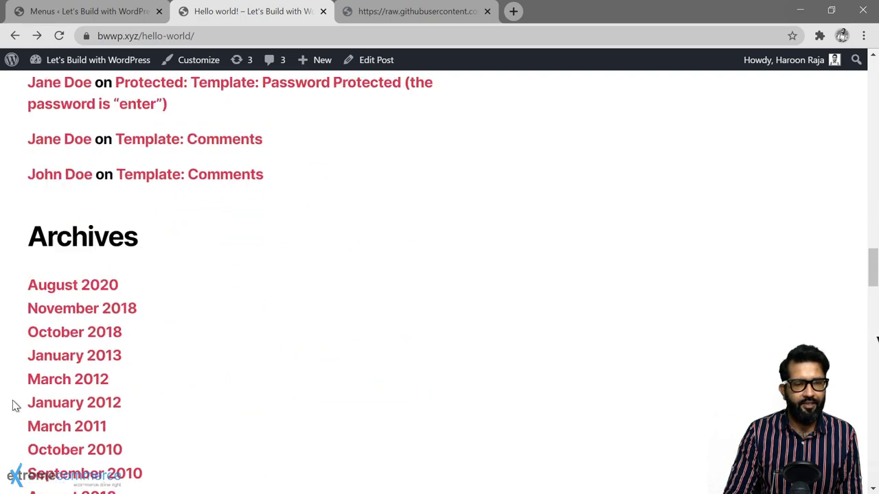
pyautogui.scroll(-10, 12, 405)
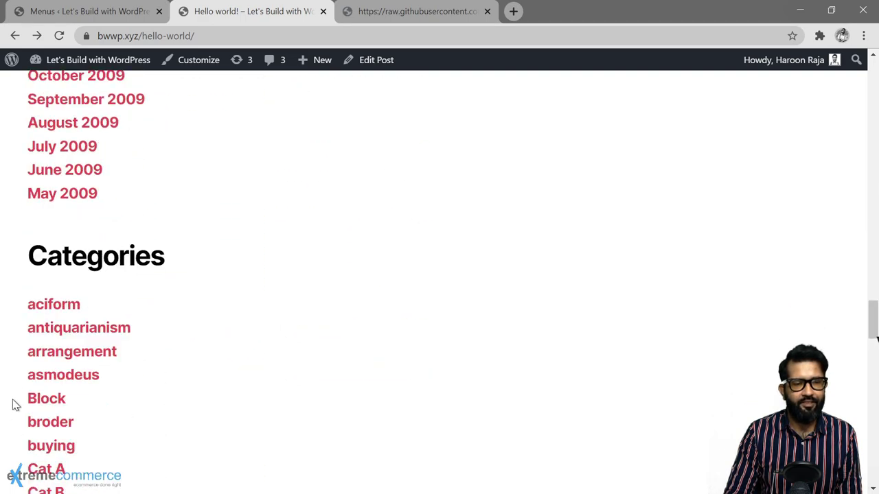
pyautogui.scroll(-12, 12, 405)
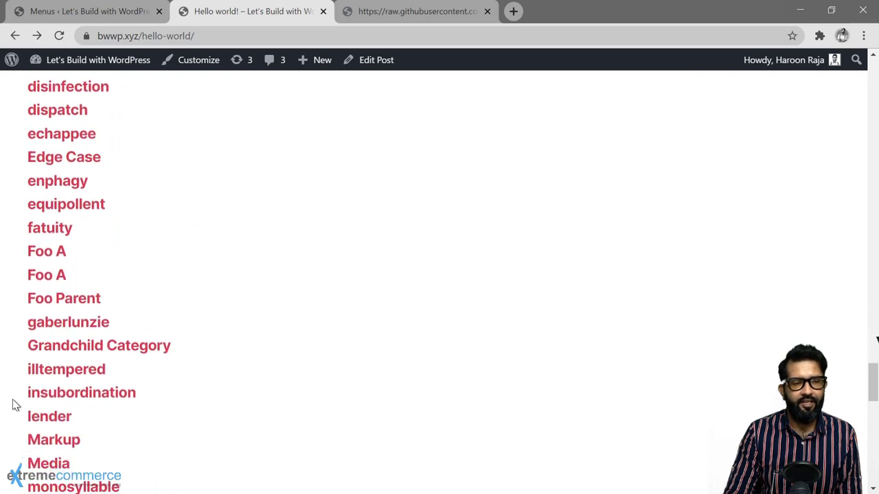
# Create a new navigation menu named My New Menu
pyautogui.click(106, 10)
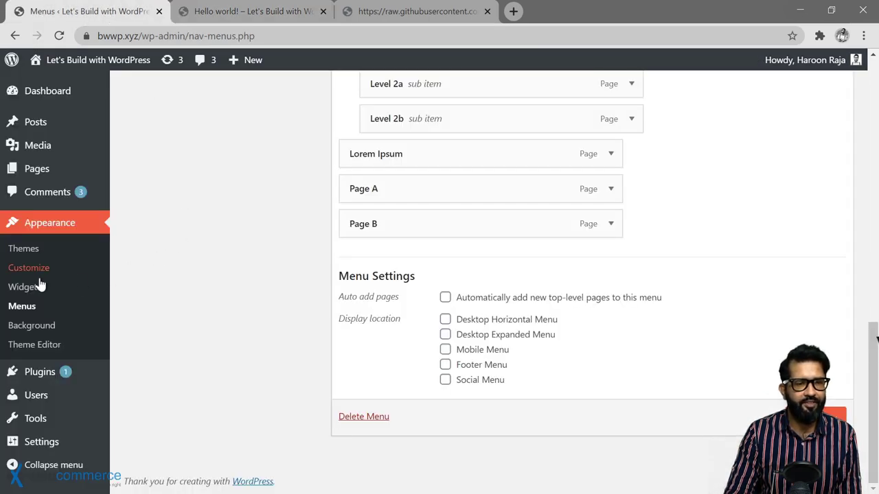
pyautogui.scroll(10, 249, 257)
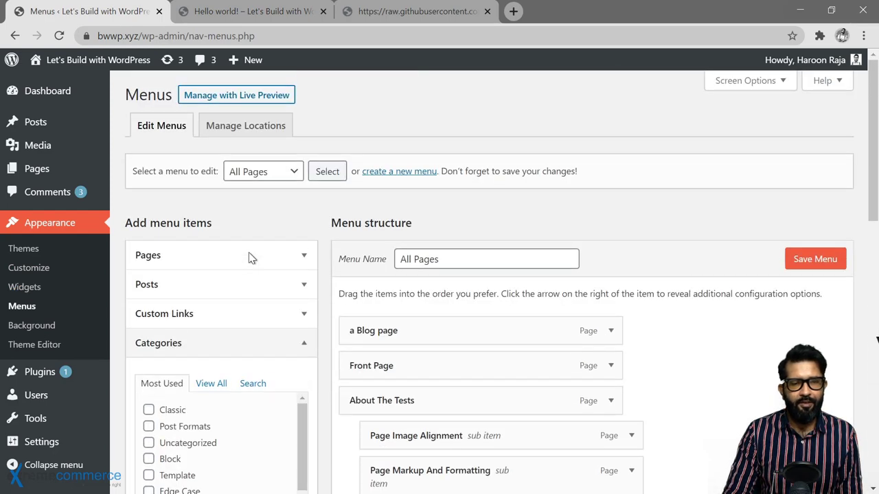
pyautogui.click(407, 173)
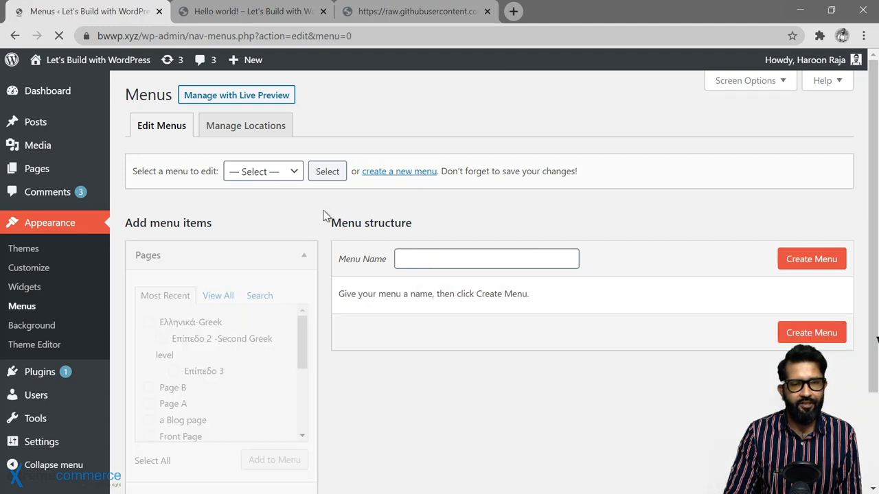
pyautogui.scroll(-2, 364, 309)
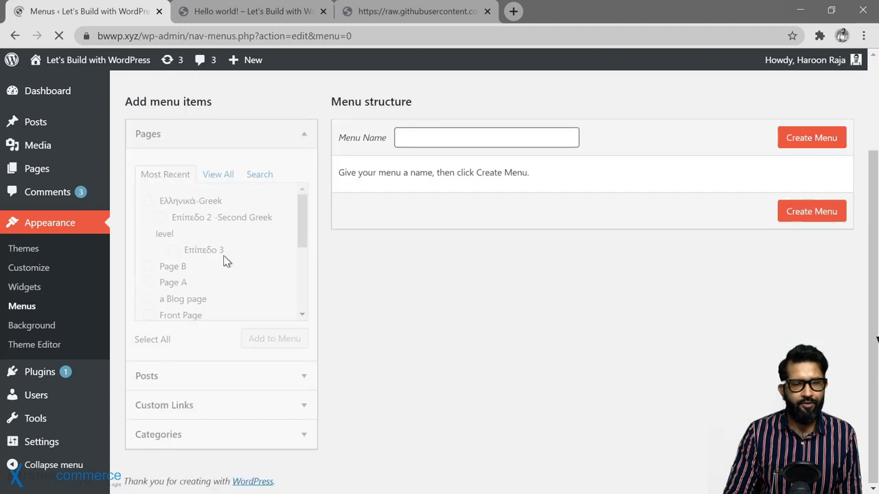
pyautogui.scroll(2, 433, 295)
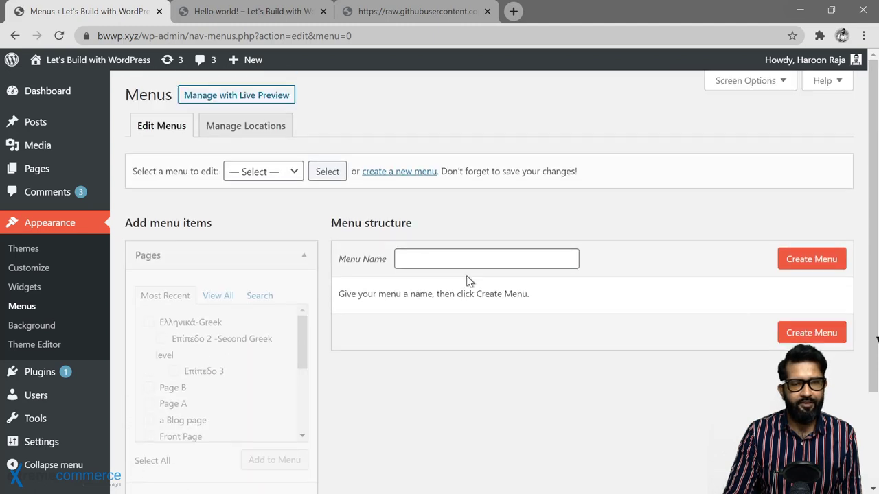
pyautogui.click(438, 262)
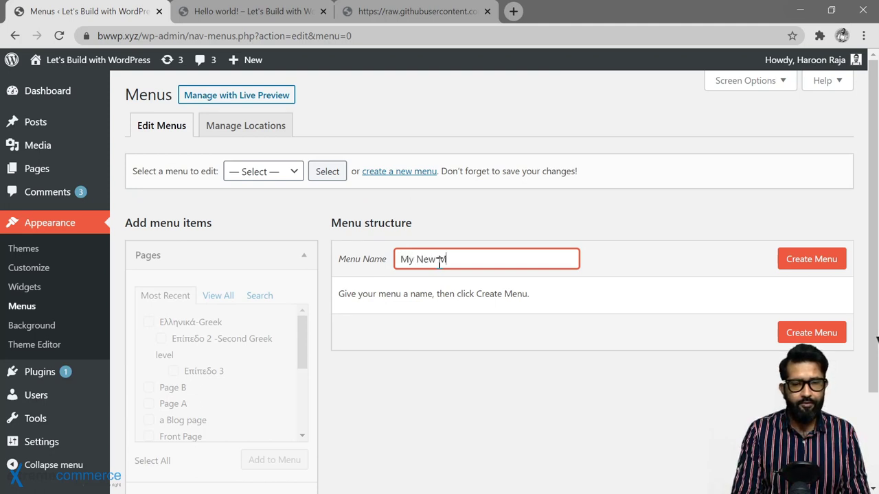
pyautogui.click(824, 266)
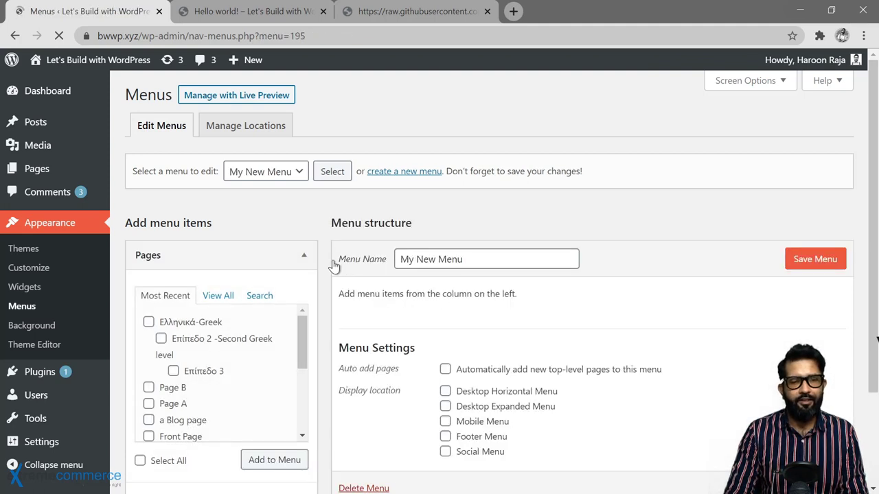
# Add the pages Page A and Page B to My New Menu
pyautogui.scroll(-2, 329, 274)
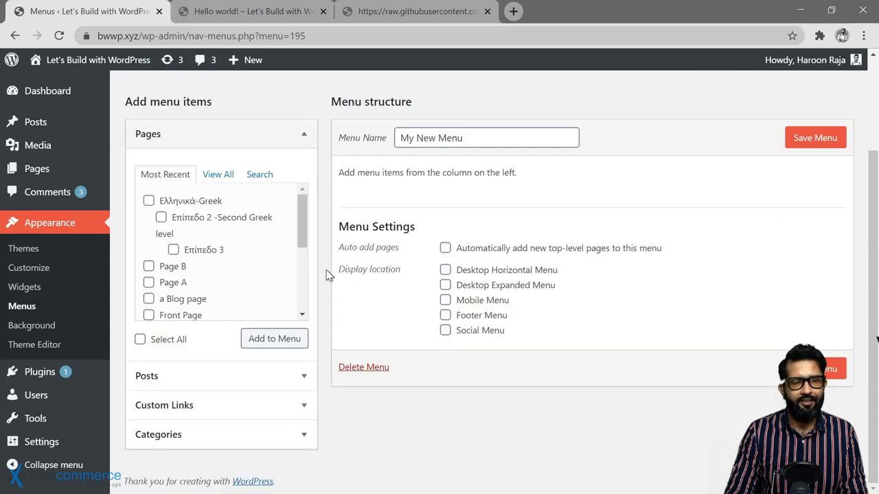
pyautogui.click(149, 283)
pyautogui.click(148, 267)
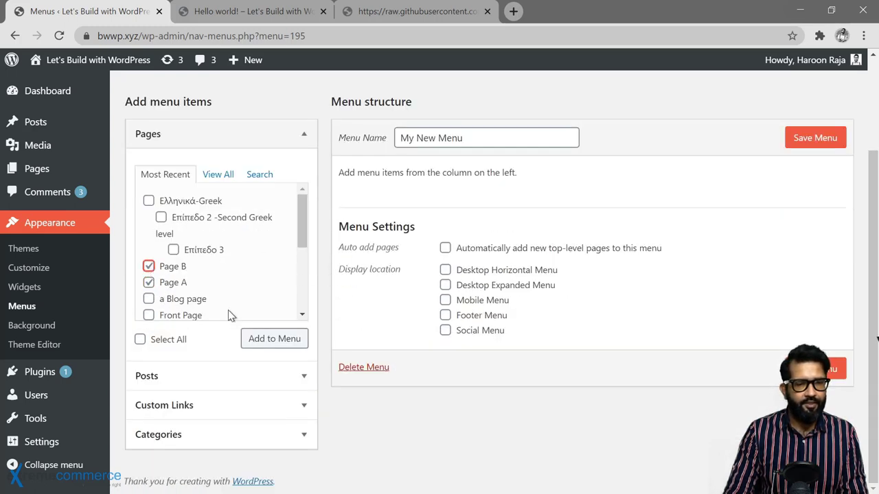
pyautogui.click(260, 339)
# Add the Post Formats and Template categories to My New Menu
pyautogui.click(304, 434)
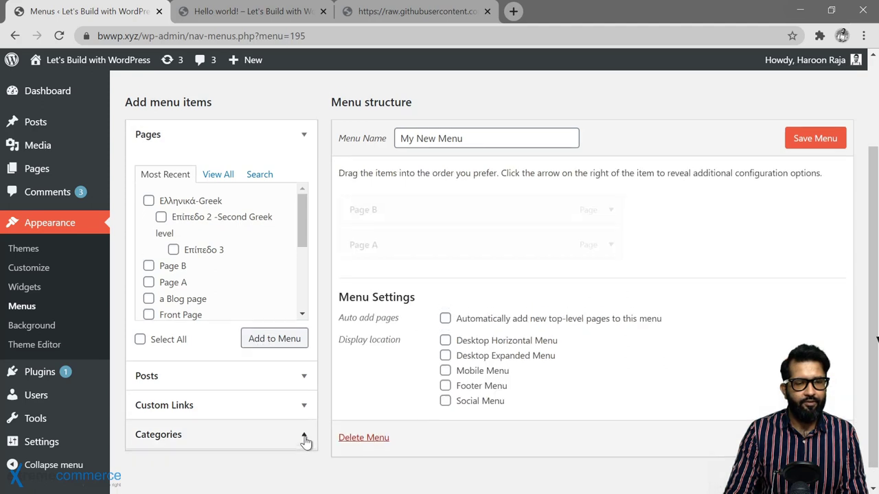
pyautogui.click(149, 406)
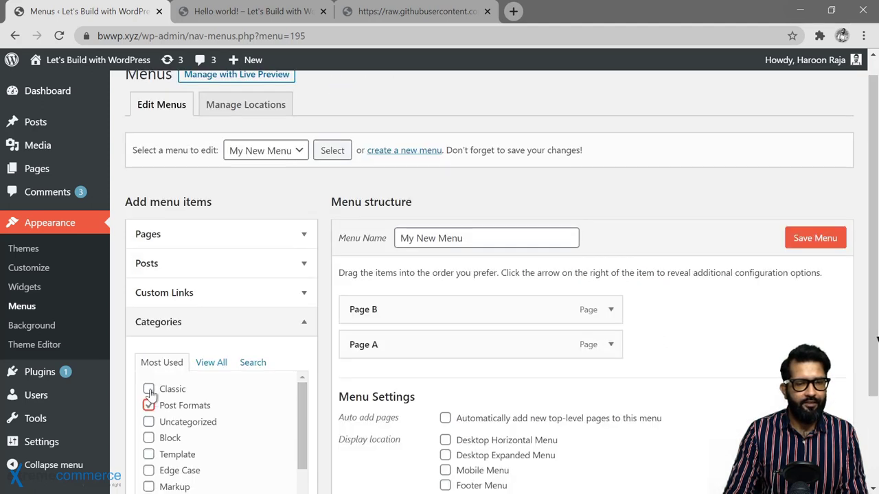
pyautogui.click(148, 455)
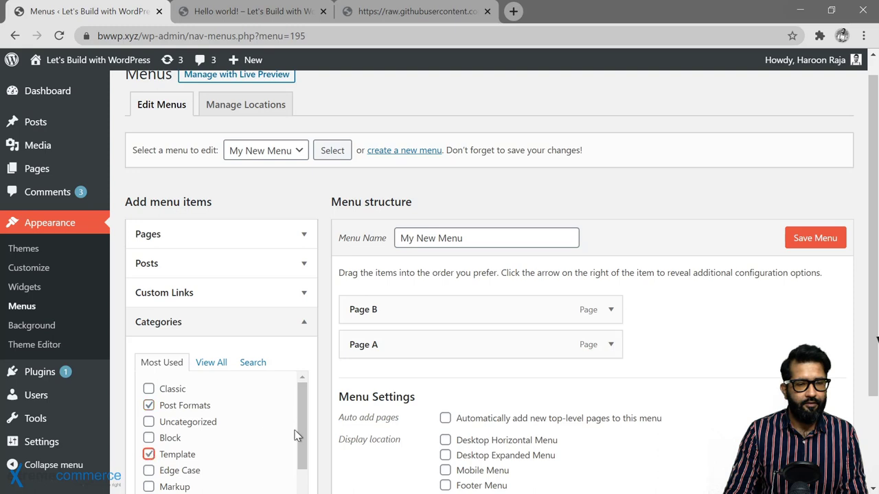
pyautogui.scroll(-2, 350, 422)
pyautogui.click(268, 411)
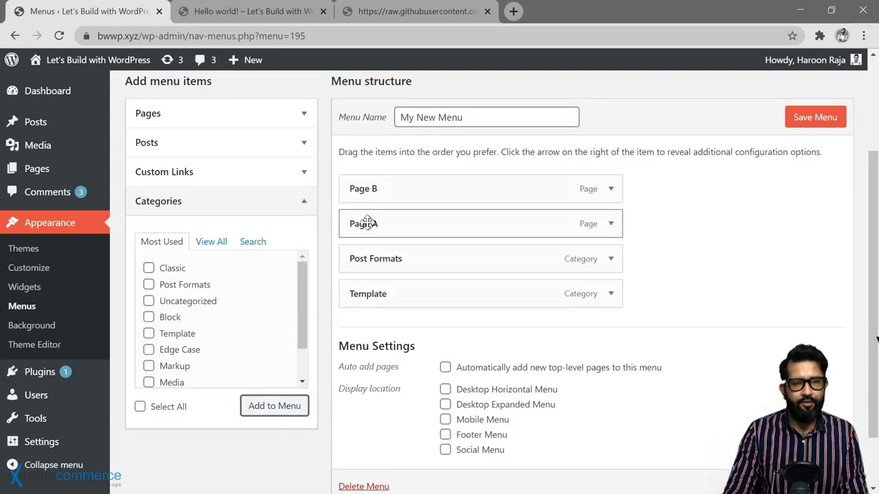
# Nest Page B under Page A and Template under Post Formats as sub items, and save the menu
pyautogui.moveTo(373, 195); pyautogui.dragTo(392, 227)
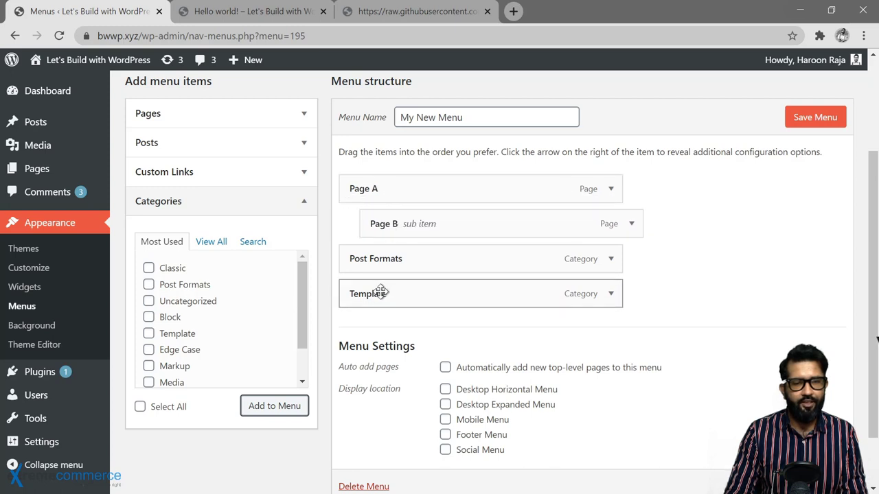
pyautogui.moveTo(403, 291); pyautogui.dragTo(409, 289)
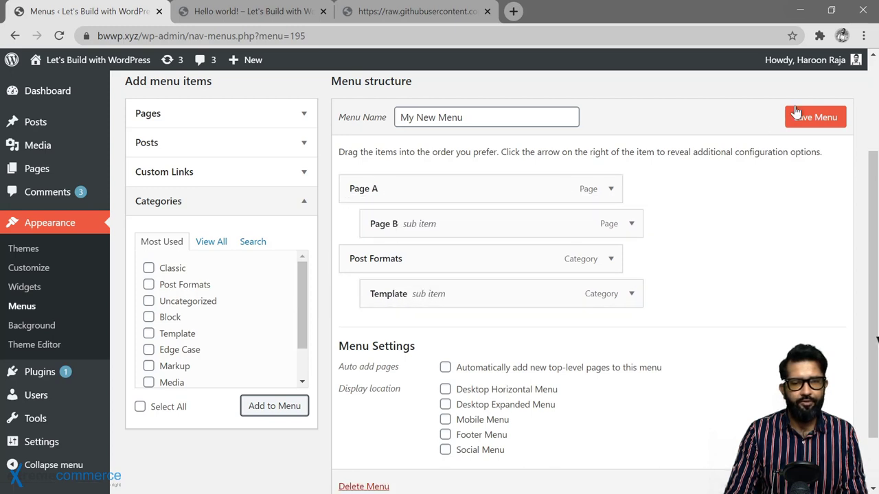
pyautogui.click(814, 123)
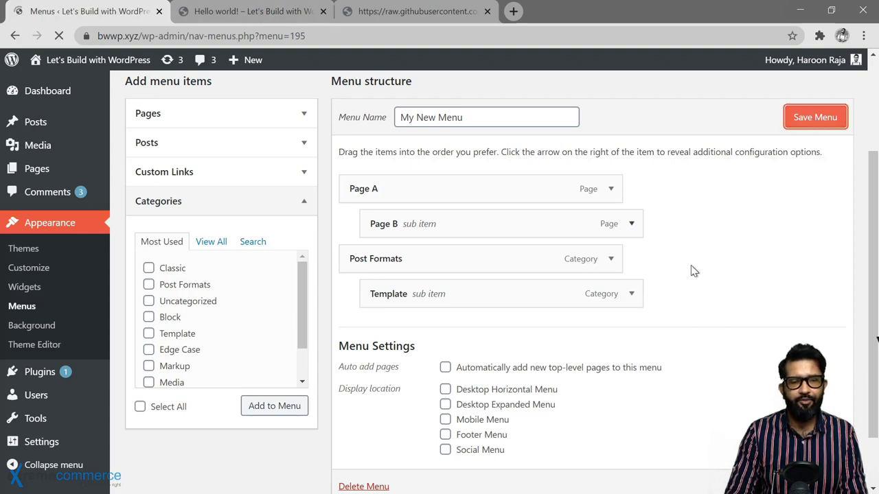
# Assign My New Menu to the Desktop Horizontal Menu display location and save it
pyautogui.scroll(-3, 607, 326)
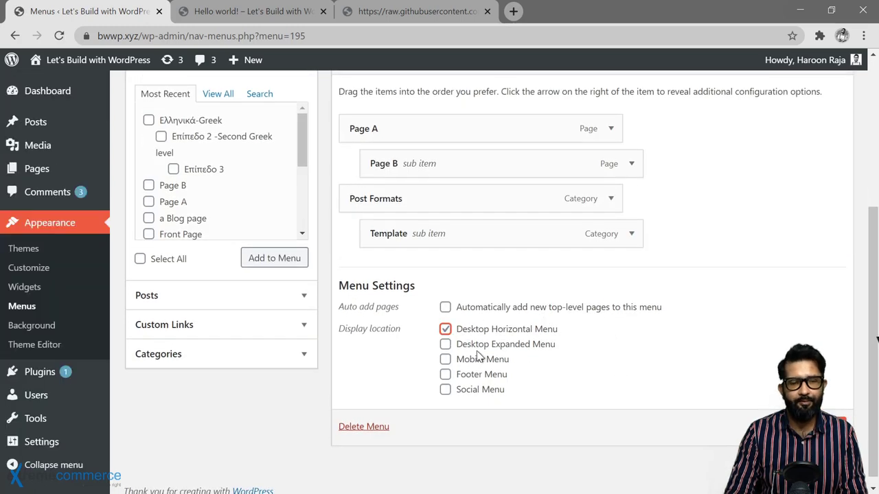
pyautogui.click(834, 426)
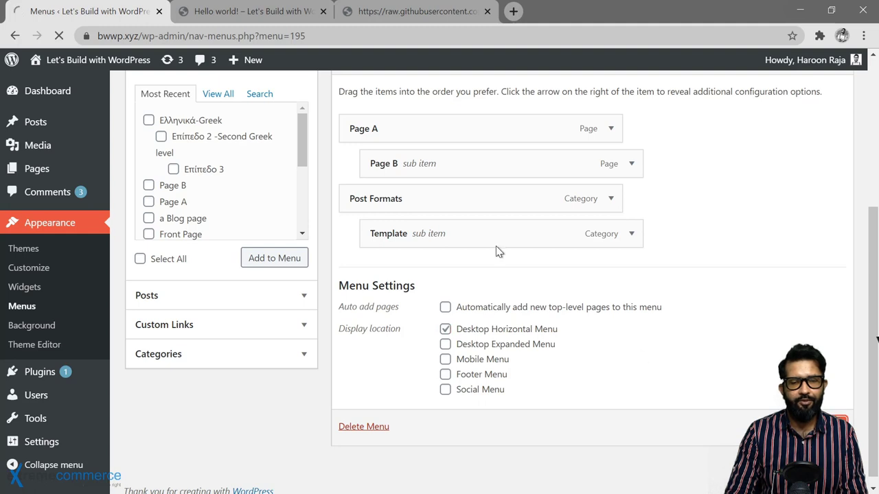
# Reload the live Hello world! post and check the header menu with the Page A and Post Formats submenus
pyautogui.click(285, 13)
pyautogui.click(58, 36)
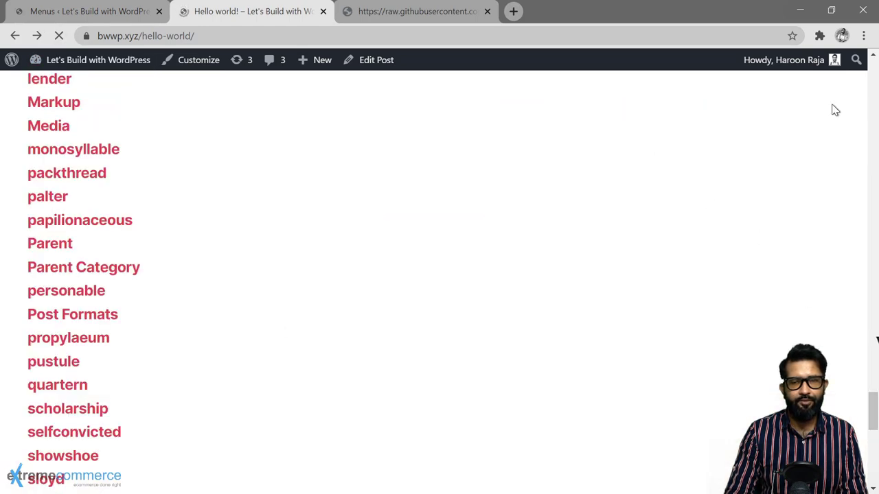
pyautogui.click(874, 95)
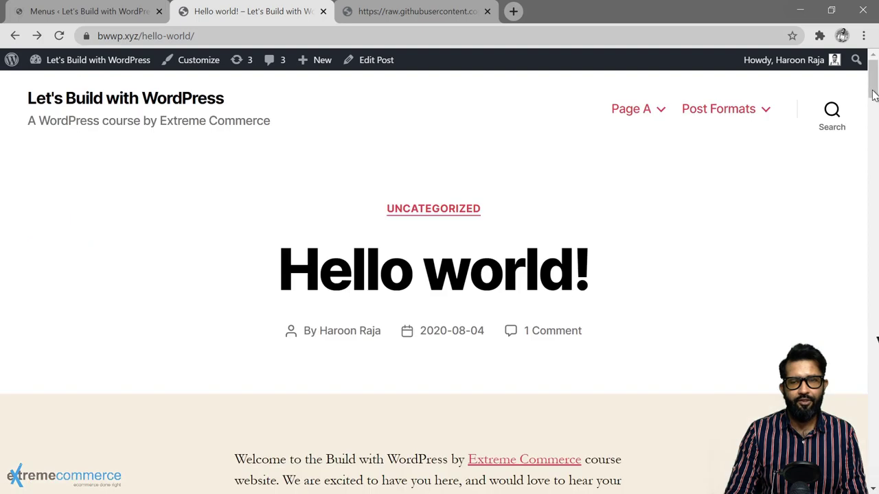
pyautogui.moveTo(659, 115)
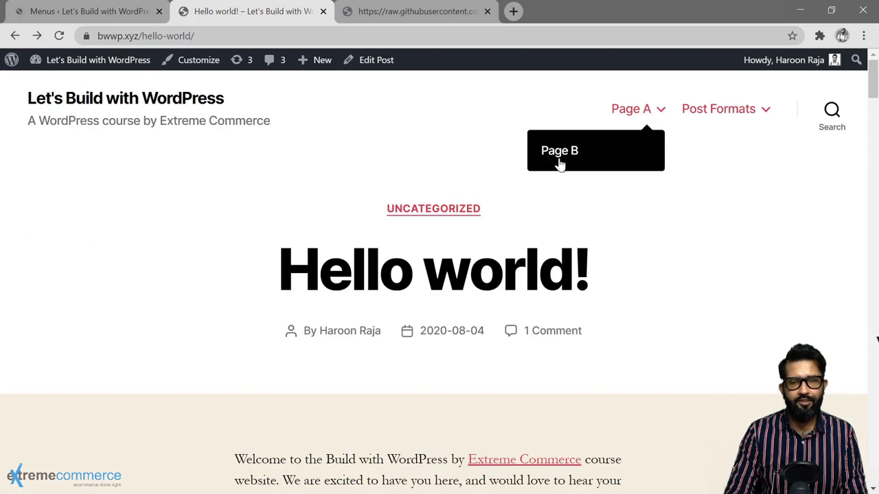
pyautogui.moveTo(760, 112)
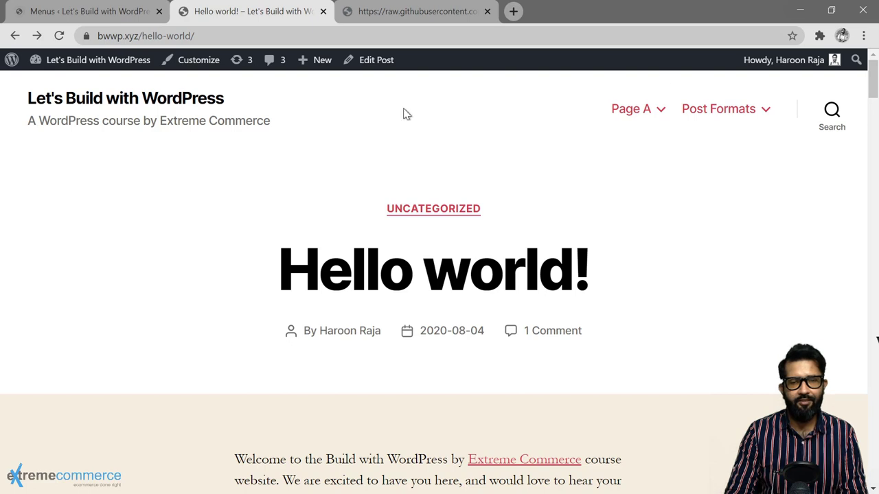
# Review My New Menu's structure and display location in the admin area, and open the widgets management page
pyautogui.click(89, 11)
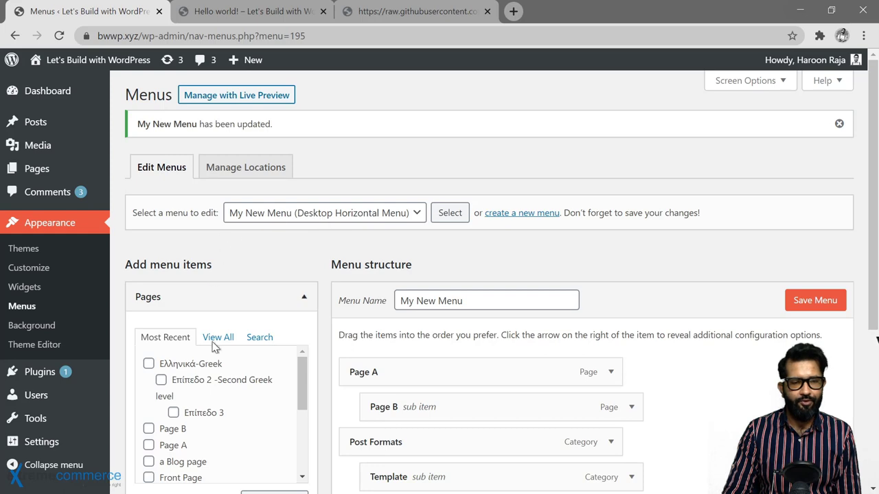
pyautogui.scroll(-4, 581, 251)
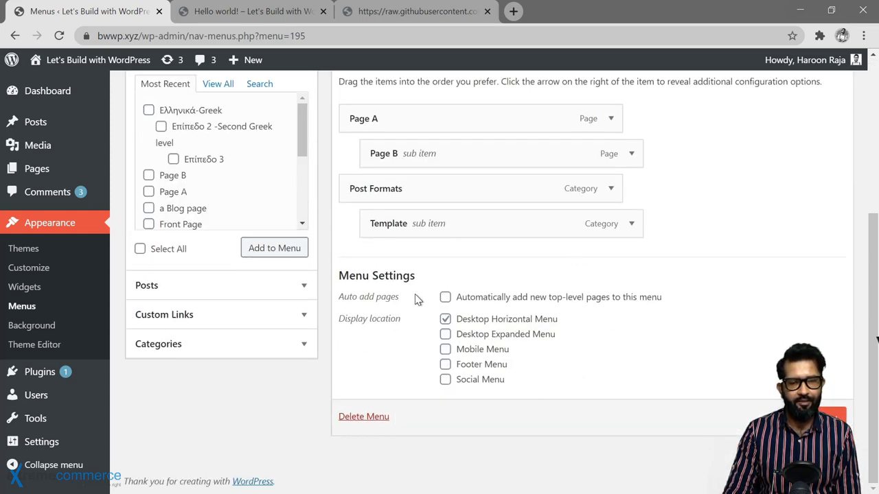
pyautogui.click(33, 291)
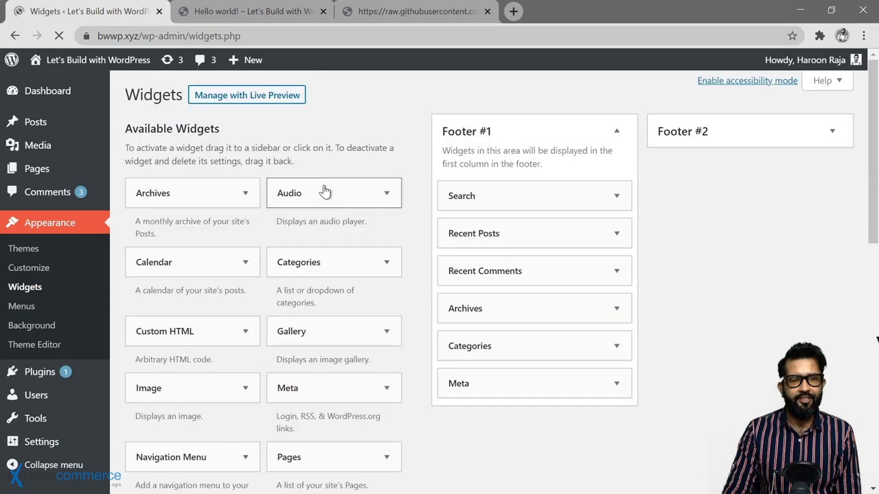
# Compare the live post's footer sections, from search and recent posts to archives, with the widgets assigned to Footer #1
pyautogui.click(285, 14)
pyautogui.scroll(-15, 438, 245)
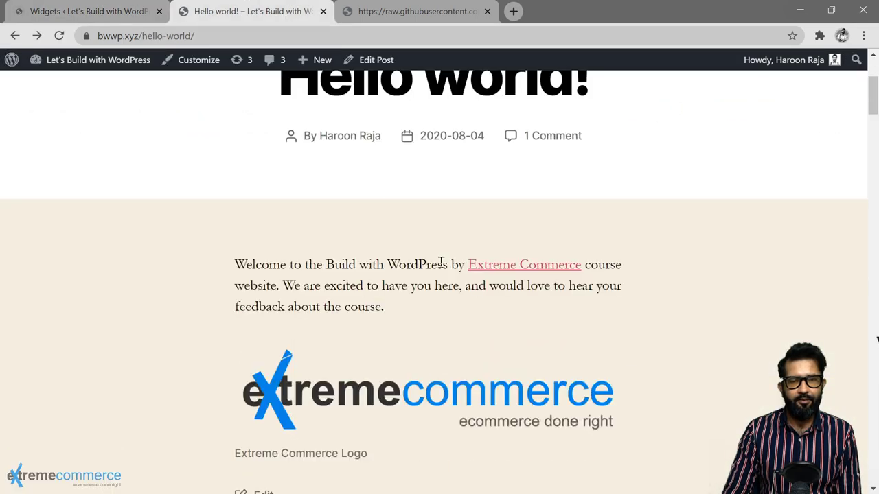
pyautogui.scroll(-8, 443, 268)
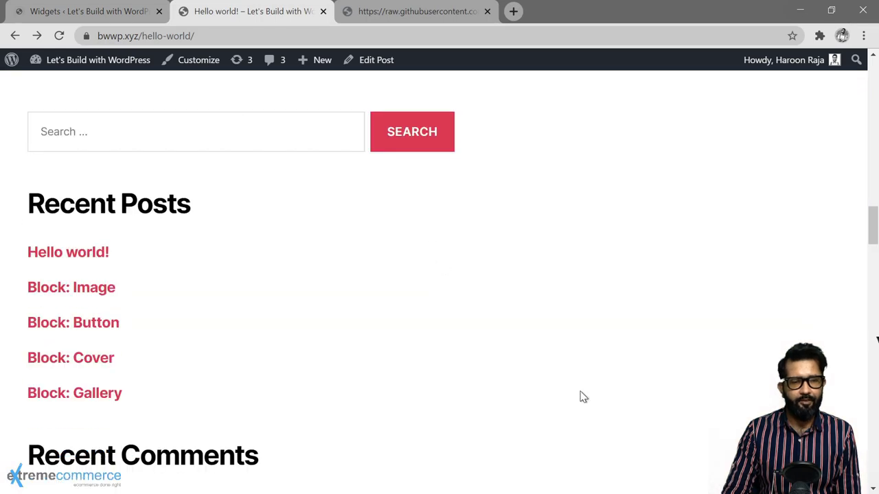
pyautogui.scroll(-2, 232, 277)
pyautogui.scroll(1, 124, 128)
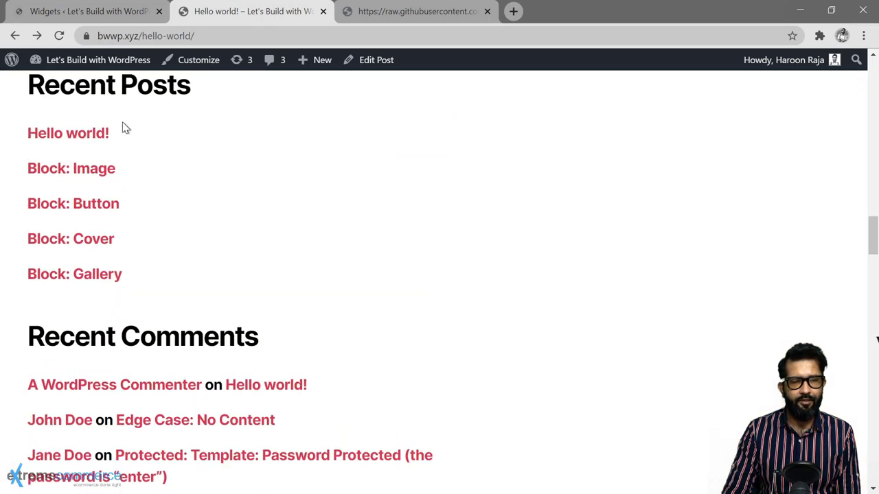
pyautogui.scroll(-4, 127, 347)
pyautogui.scroll(-12, 127, 346)
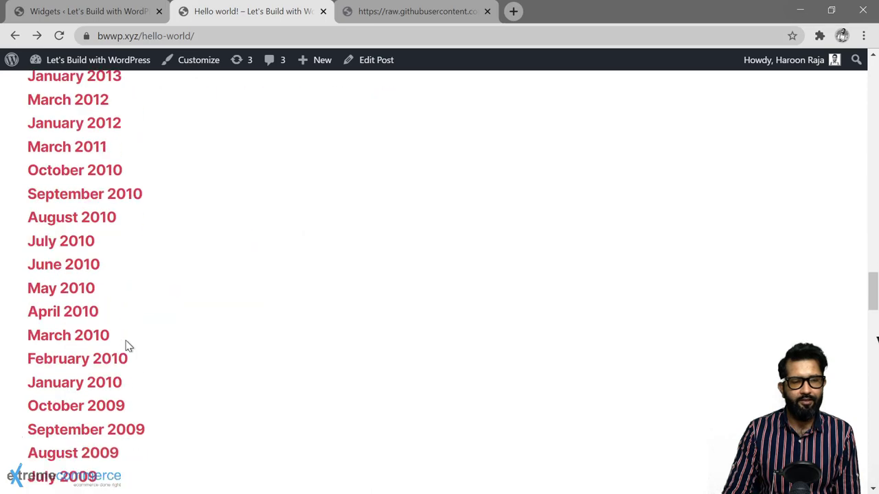
pyautogui.click(116, 20)
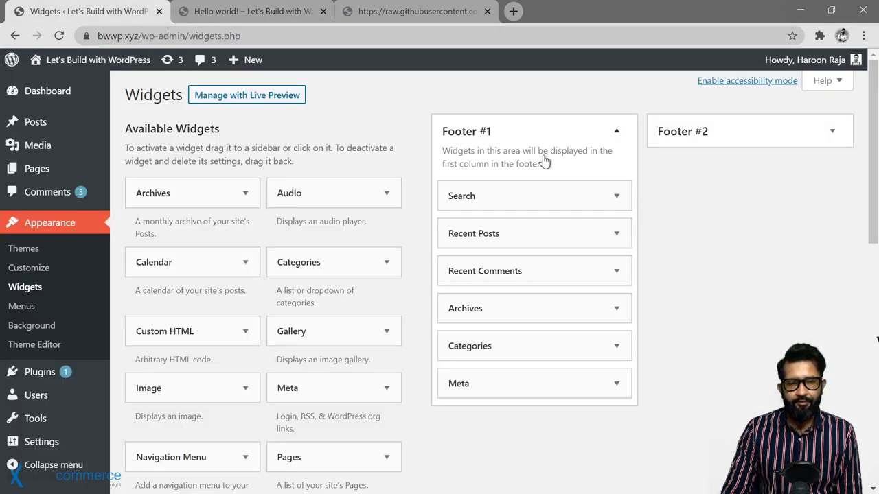
# Move the Archives, Categories and Meta widgets from Footer #1 to Footer #2, in that order
pyautogui.moveTo(505, 309); pyautogui.dragTo(738, 209)
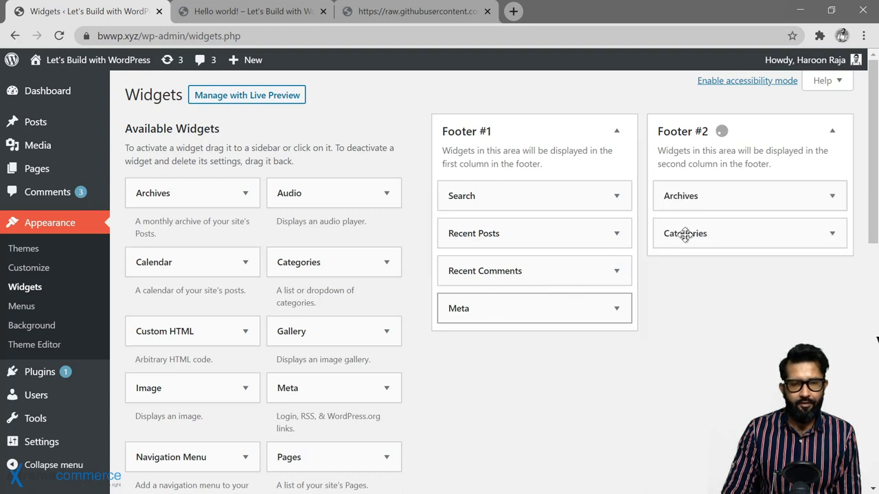
pyautogui.moveTo(485, 309); pyautogui.dragTo(710, 245)
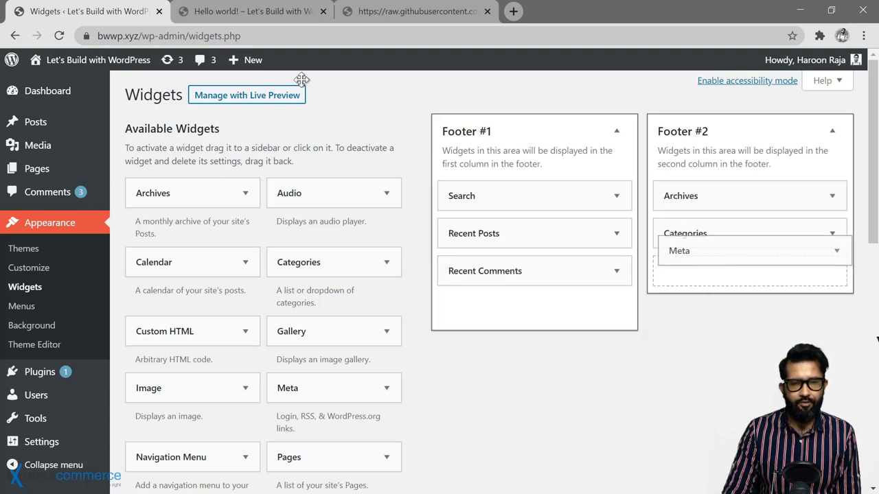
# Reload the live Hello world! post and check how its footer widgets are split between the two columns
pyautogui.click(278, 15)
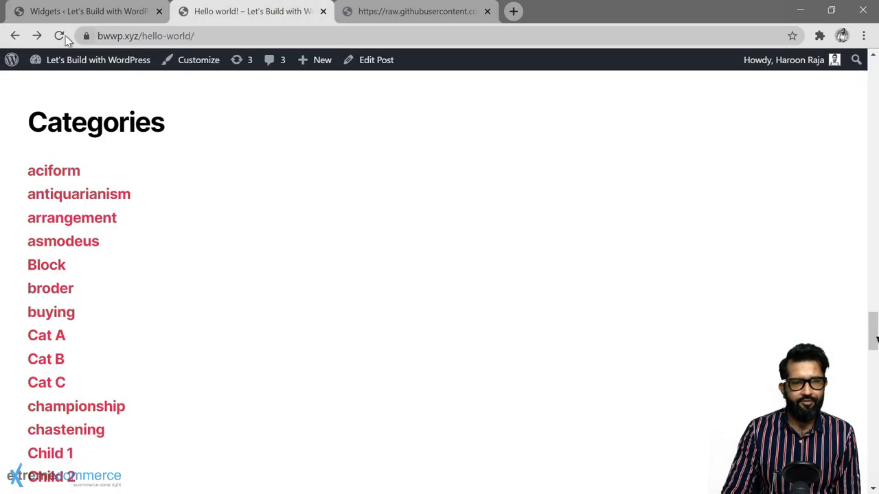
pyautogui.click(60, 36)
pyautogui.scroll(2, 320, 220)
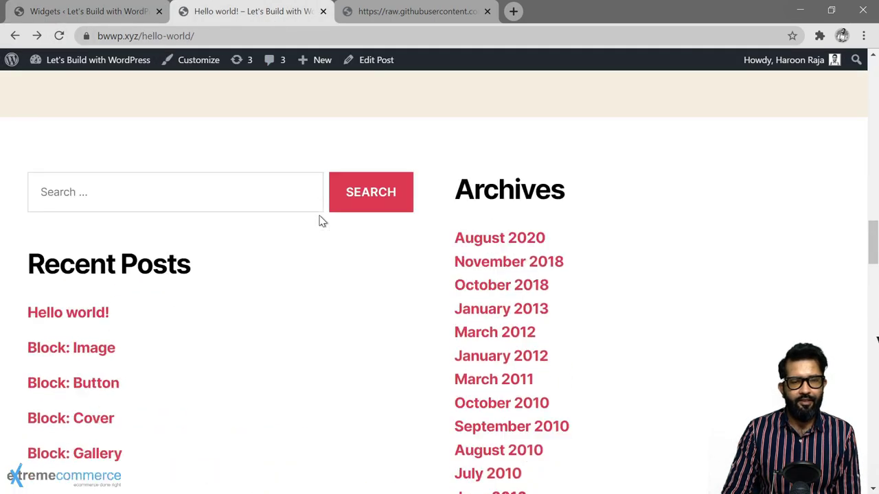
pyautogui.scroll(-1, 320, 220)
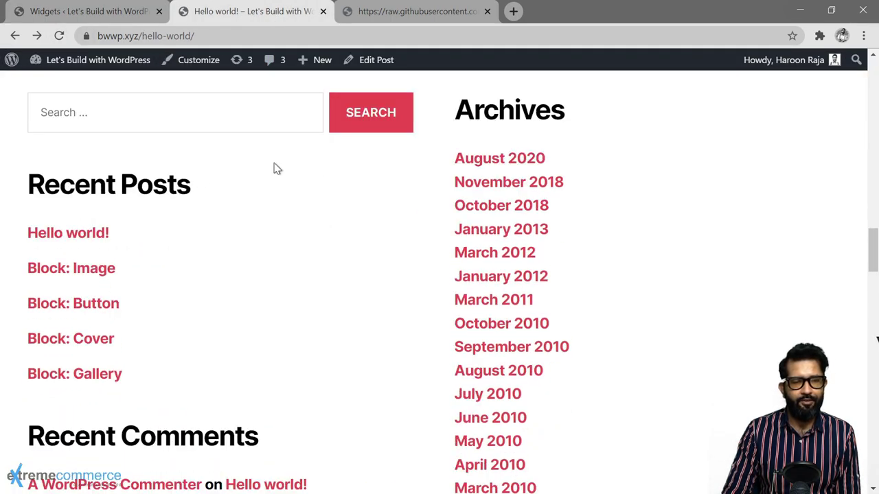
pyautogui.scroll(-3, 274, 172)
pyautogui.scroll(3, 296, 181)
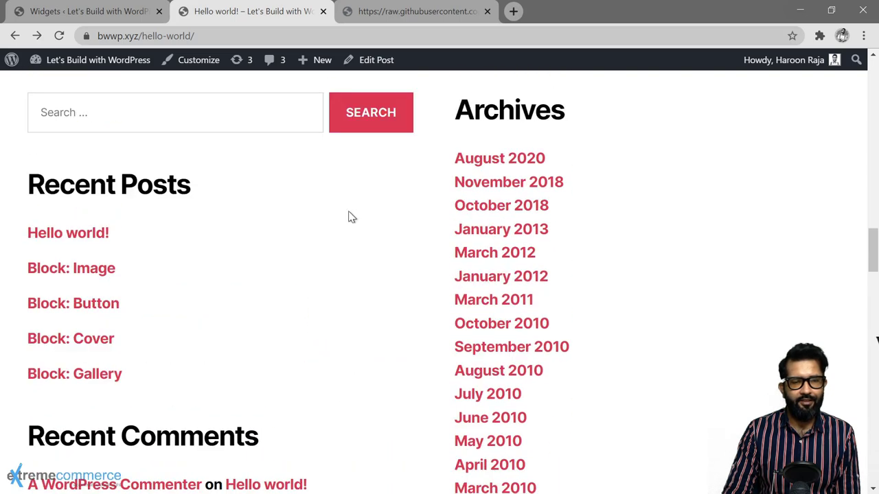
pyautogui.scroll(-9, 367, 232)
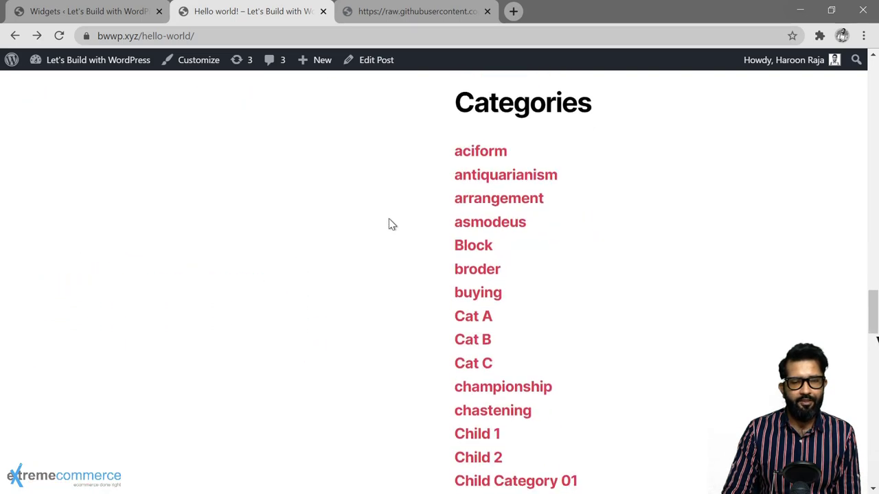
pyautogui.scroll(-13, 389, 224)
# Return to the widgets management page and look through the available widgets, from Archives to Video
pyautogui.hotkey('ctrl', 'shift', 'Tab')
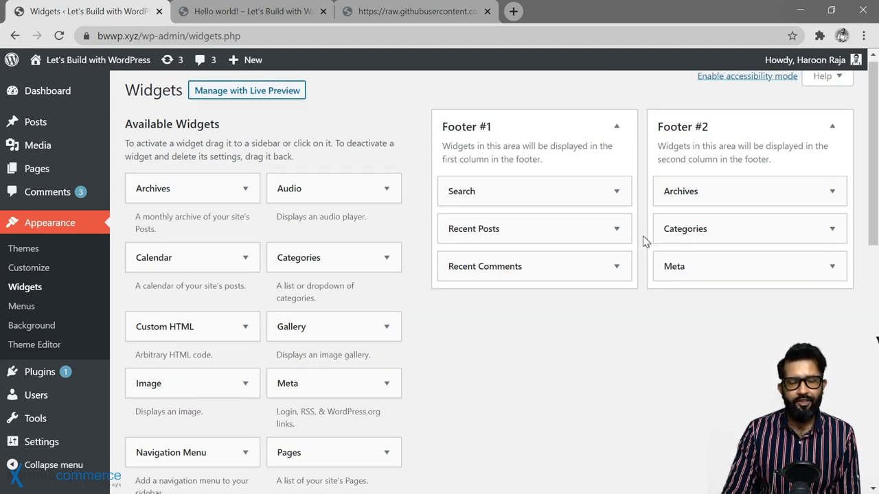
pyautogui.scroll(-1, 643, 236)
pyautogui.scroll(1, 506, 236)
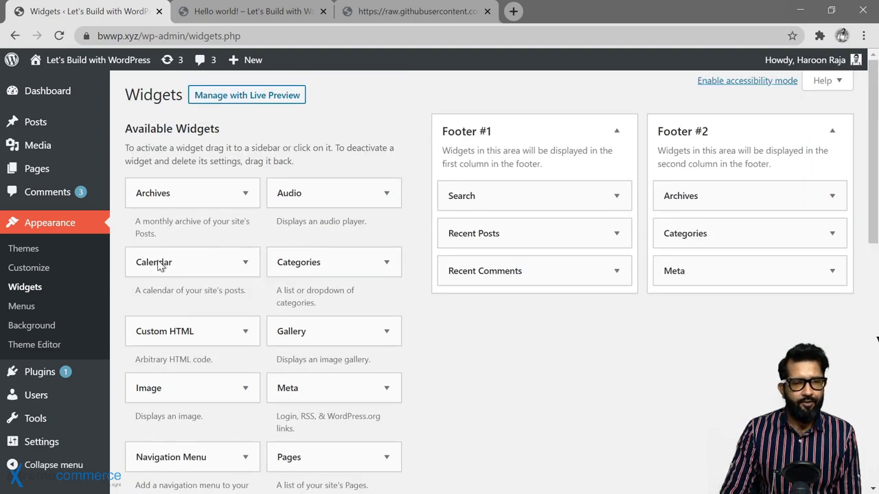
pyautogui.scroll(-6, 184, 316)
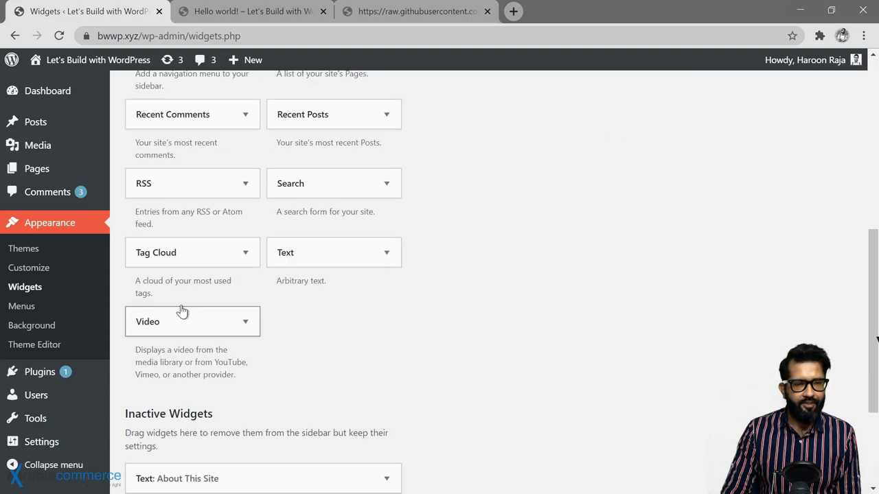
pyautogui.scroll(6, 268, 236)
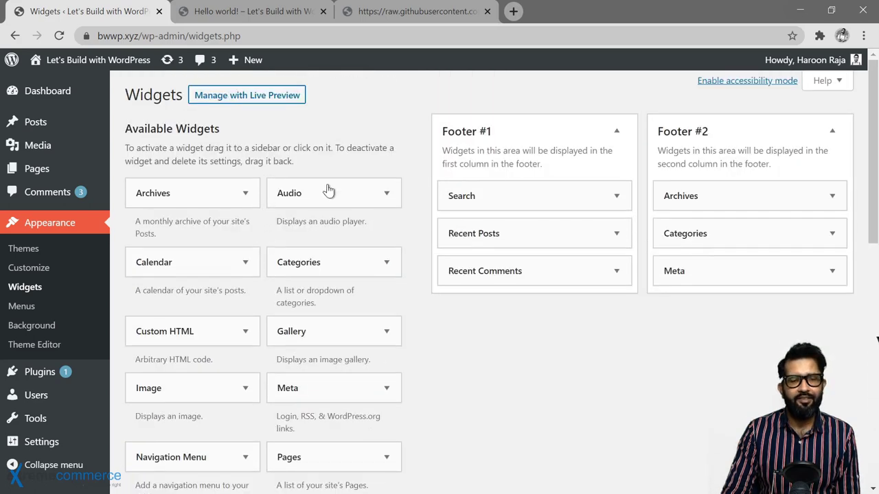
# Inspect the settings of the Search, Recent Posts and Recent Comments widgets in Footer #1 and of Categories in Footer #2
pyautogui.click(616, 197)
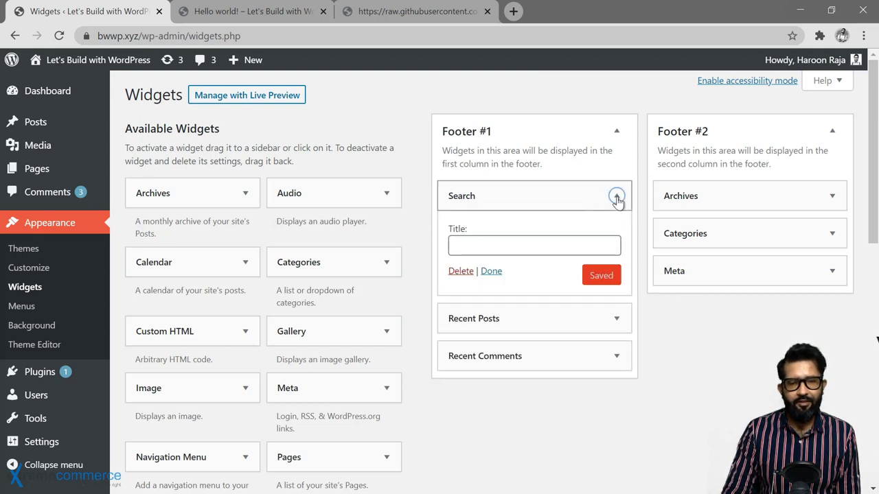
pyautogui.click(617, 197)
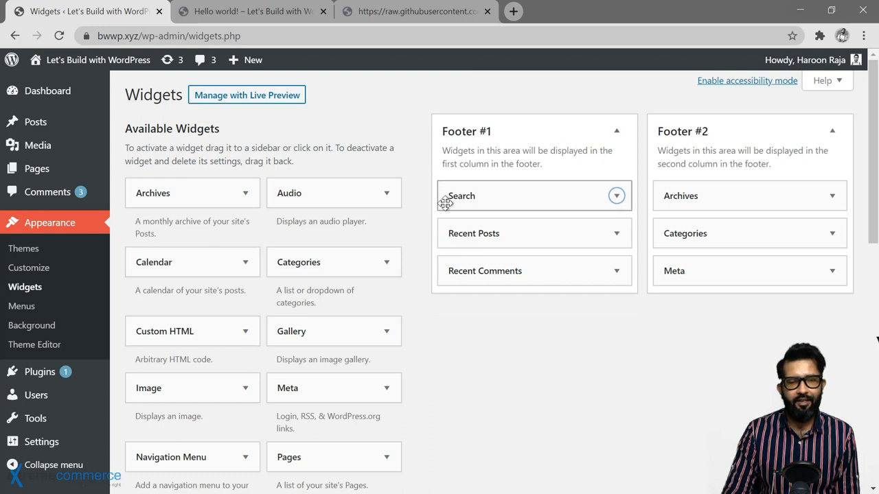
pyautogui.click(615, 235)
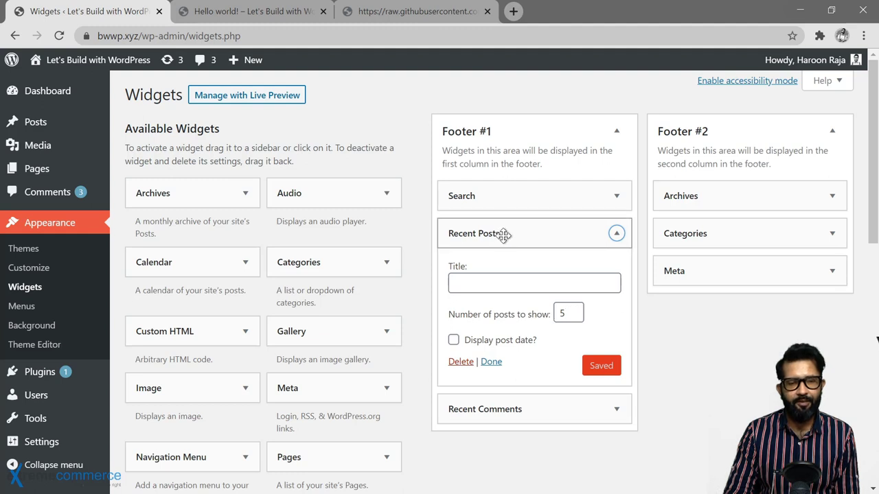
pyautogui.click(617, 411)
pyautogui.scroll(-3, 666, 395)
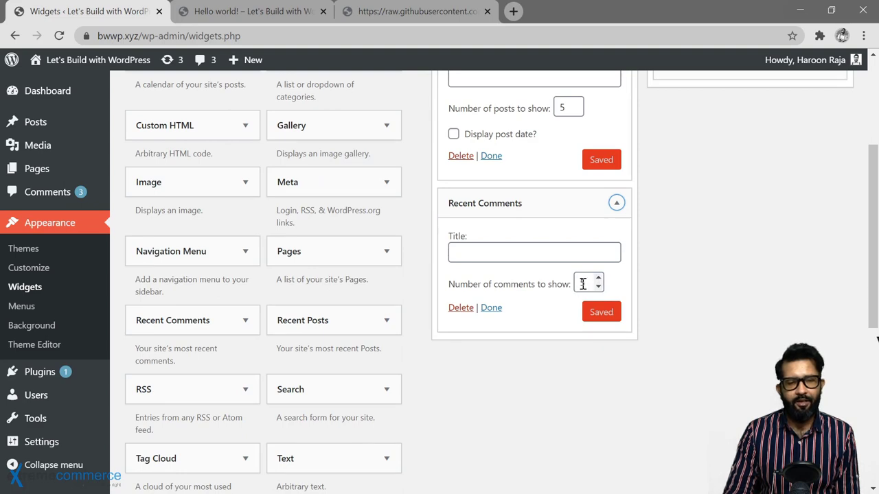
pyautogui.scroll(3, 675, 290)
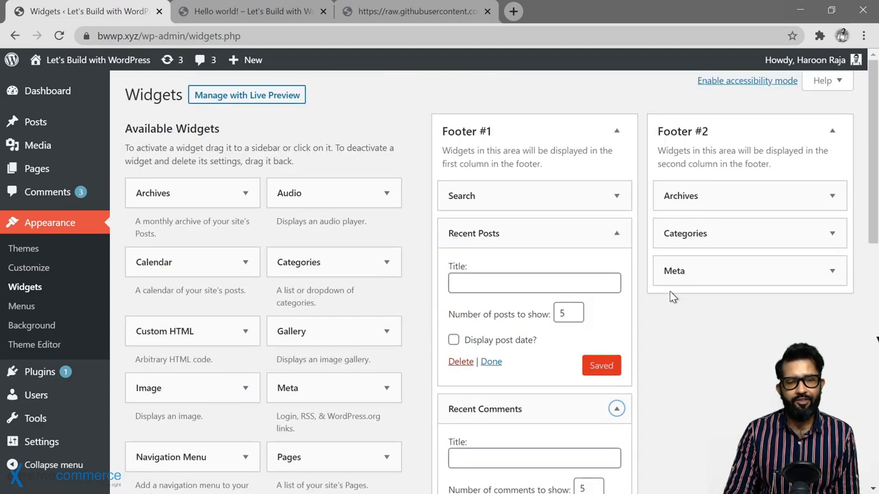
pyautogui.click(832, 235)
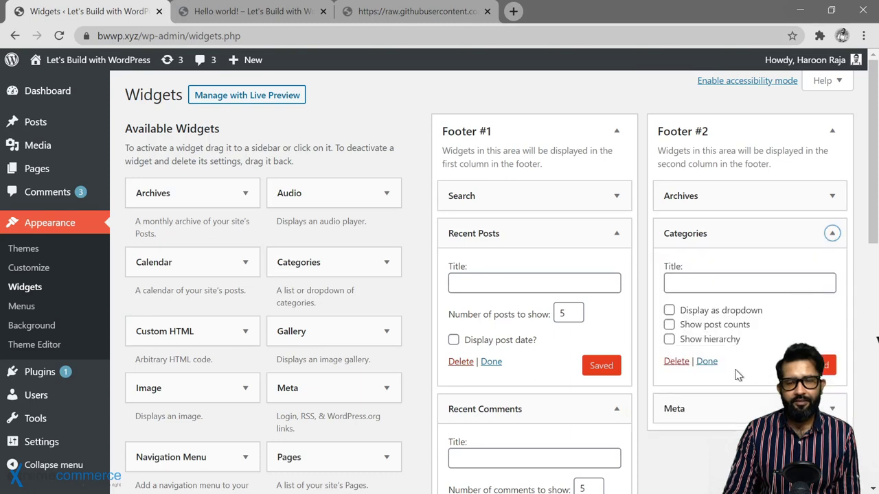
# Review the expanded footer widget settings and the remaining available widgets, down to the Inactive Widgets section
pyautogui.scroll(-2, 736, 372)
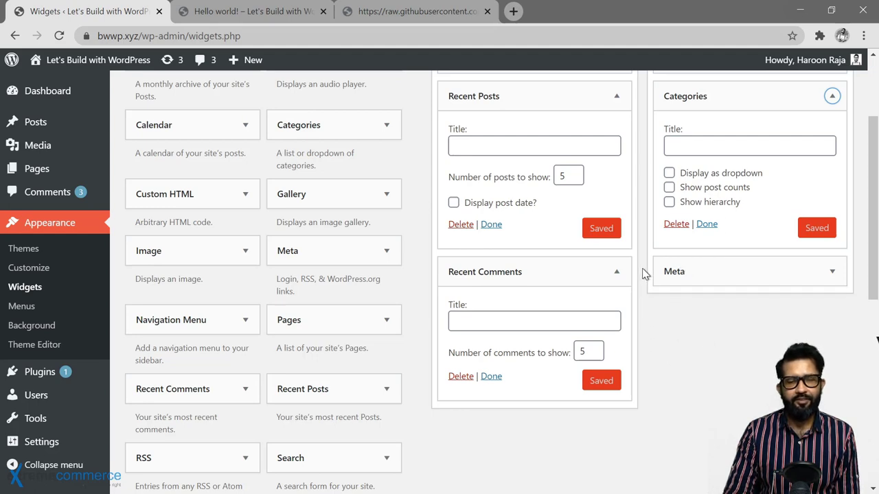
pyautogui.scroll(2, 641, 264)
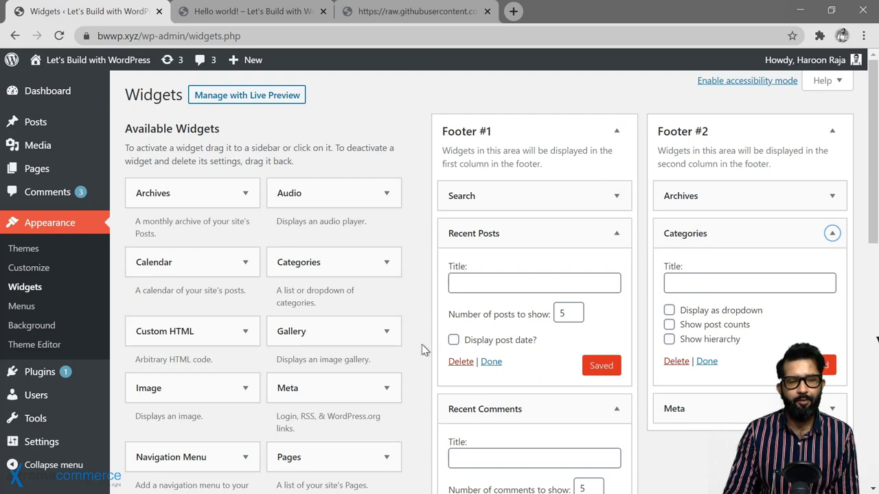
pyautogui.scroll(-3, 421, 357)
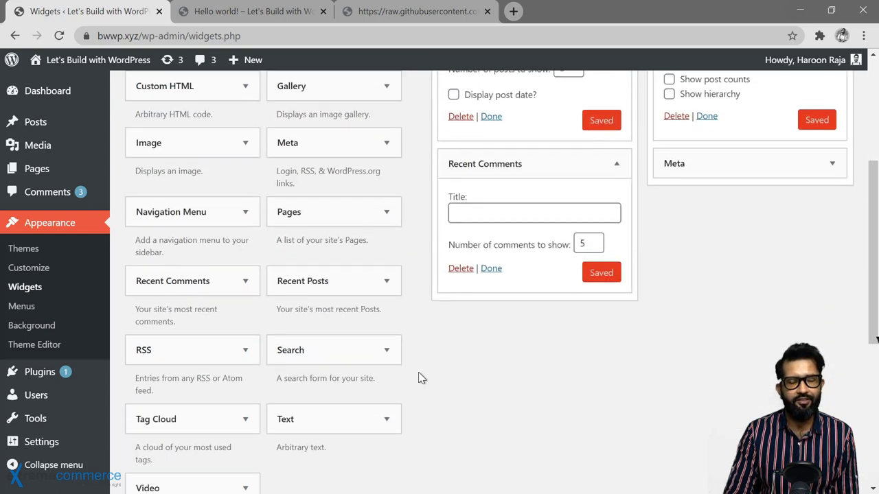
pyautogui.scroll(3, 421, 378)
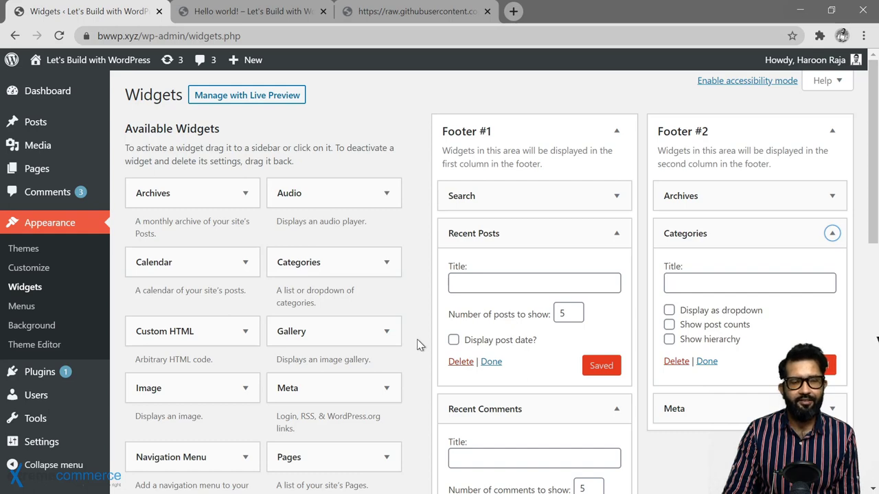
pyautogui.scroll(-5, 417, 289)
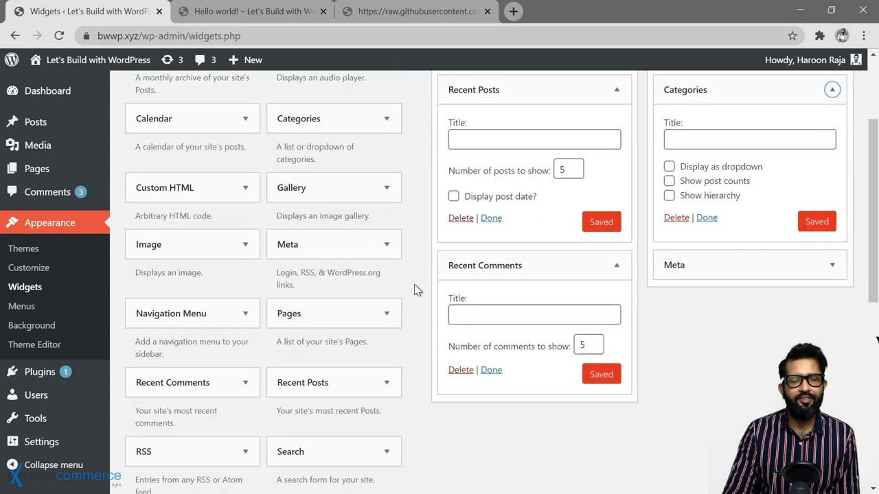
pyautogui.scroll(-2, 417, 290)
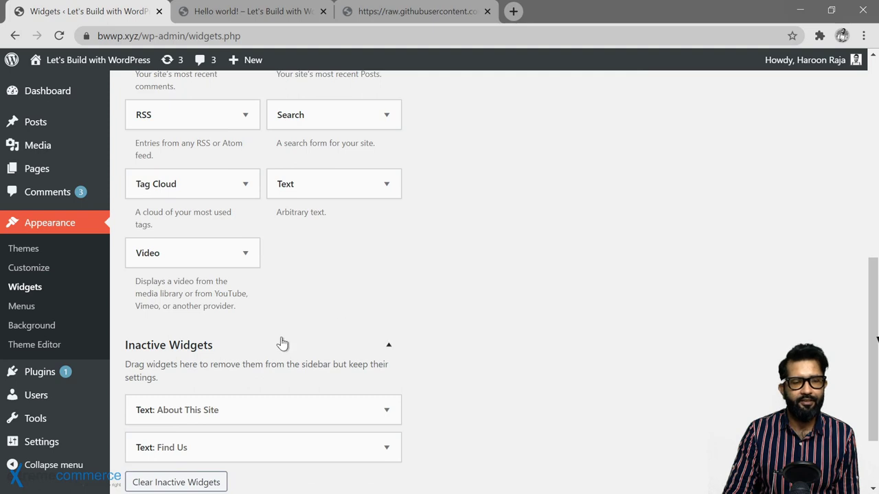